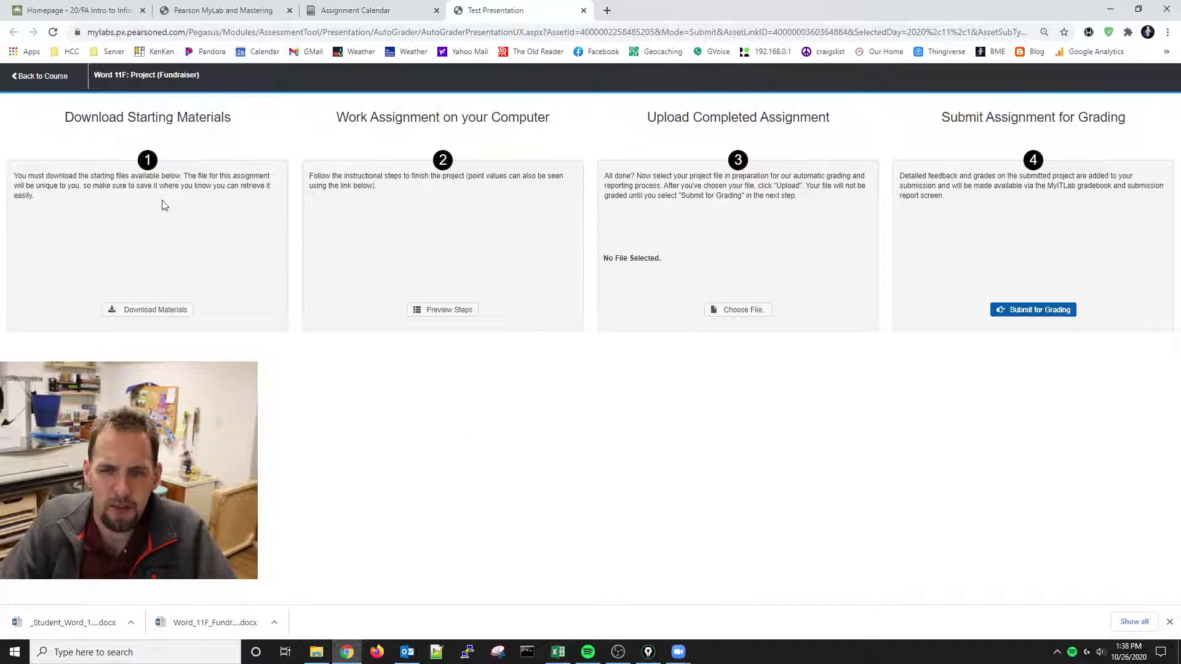
Step: Download all the starting files for the Word 11F Fundraiser project
left_click(177, 311)
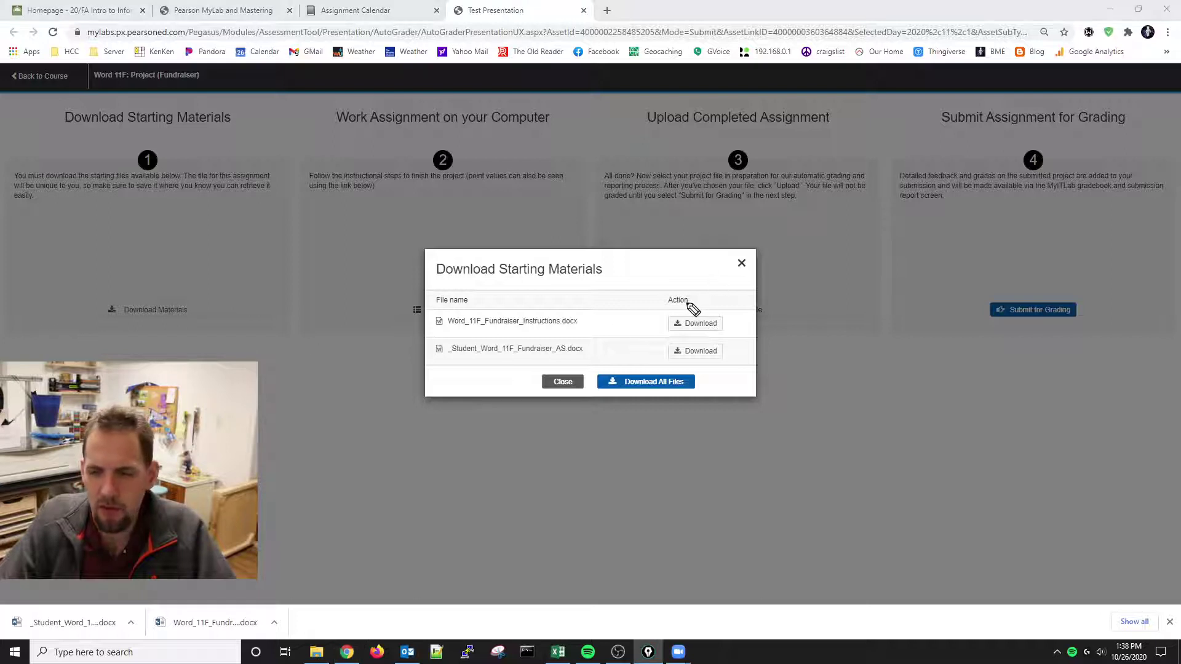
mouse_move(689, 298)
left_mouse_down()
mouse_move(706, 348)
mouse_move(674, 298)
left_mouse_up()
mouse_move(676, 348)
left_mouse_down()
mouse_move(741, 372)
mouse_move(719, 350)
left_mouse_up()
mouse_move(650, 368)
left_mouse_down()
mouse_move(585, 390)
mouse_move(694, 414)
mouse_move(713, 378)
mouse_move(637, 368)
left_mouse_up()
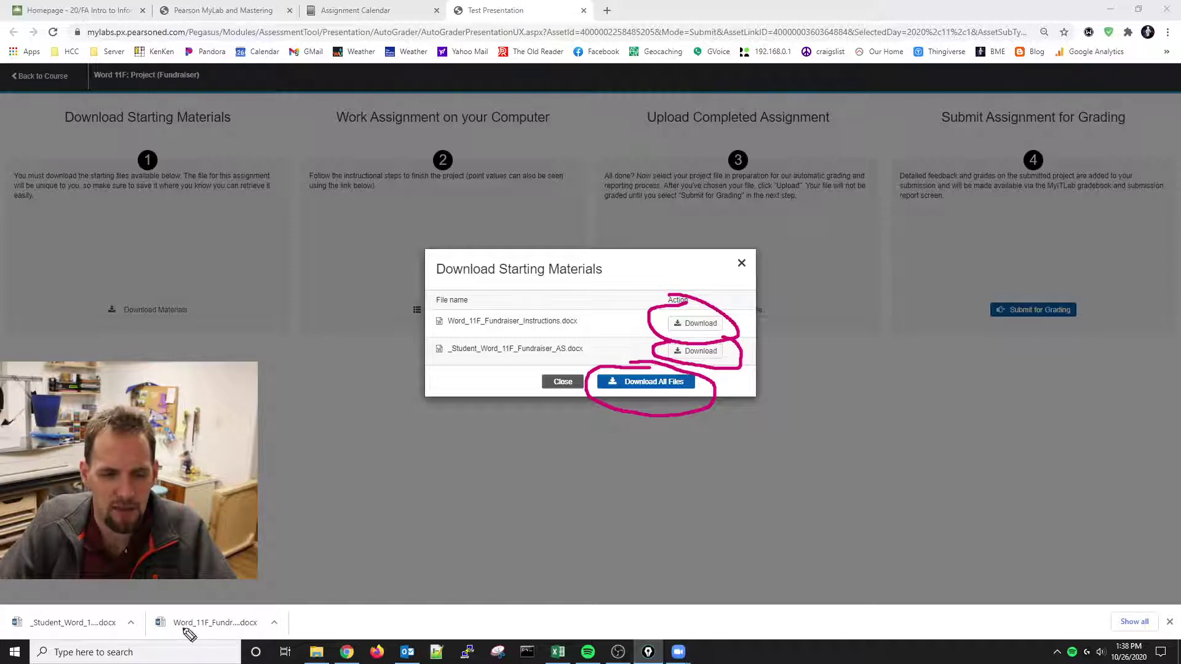
mouse_move(295, 516)
left_mouse_down()
mouse_move(206, 594)
mouse_move(197, 583)
left_mouse_up()
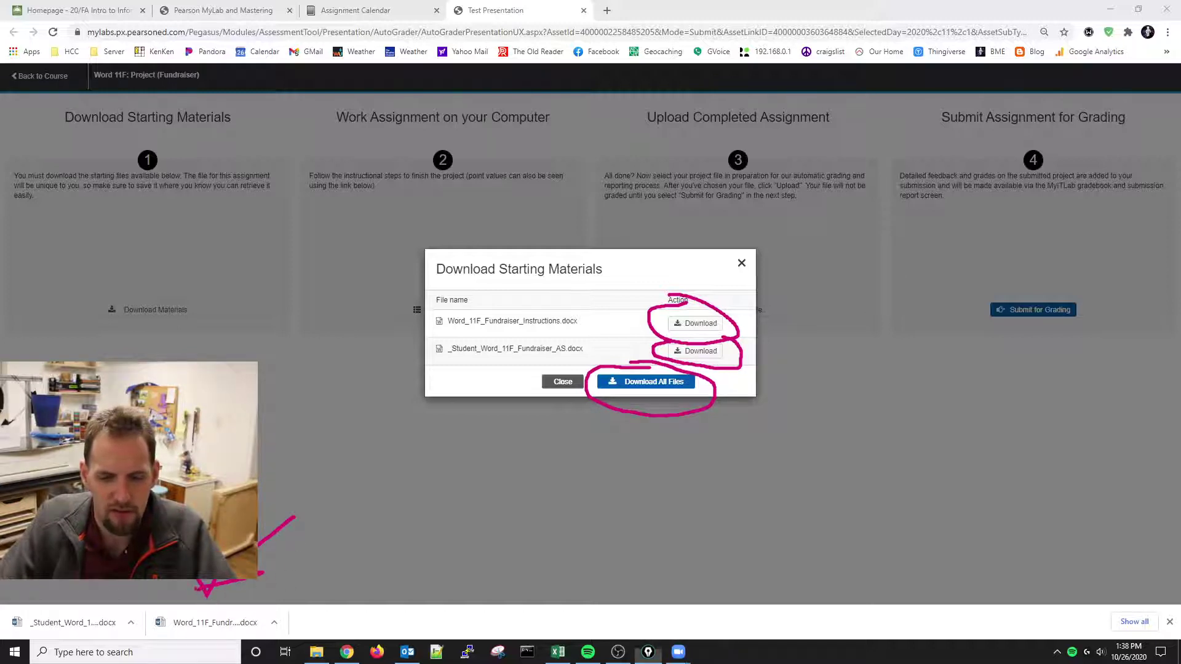
left_click_drag(104, 586, 86, 579)
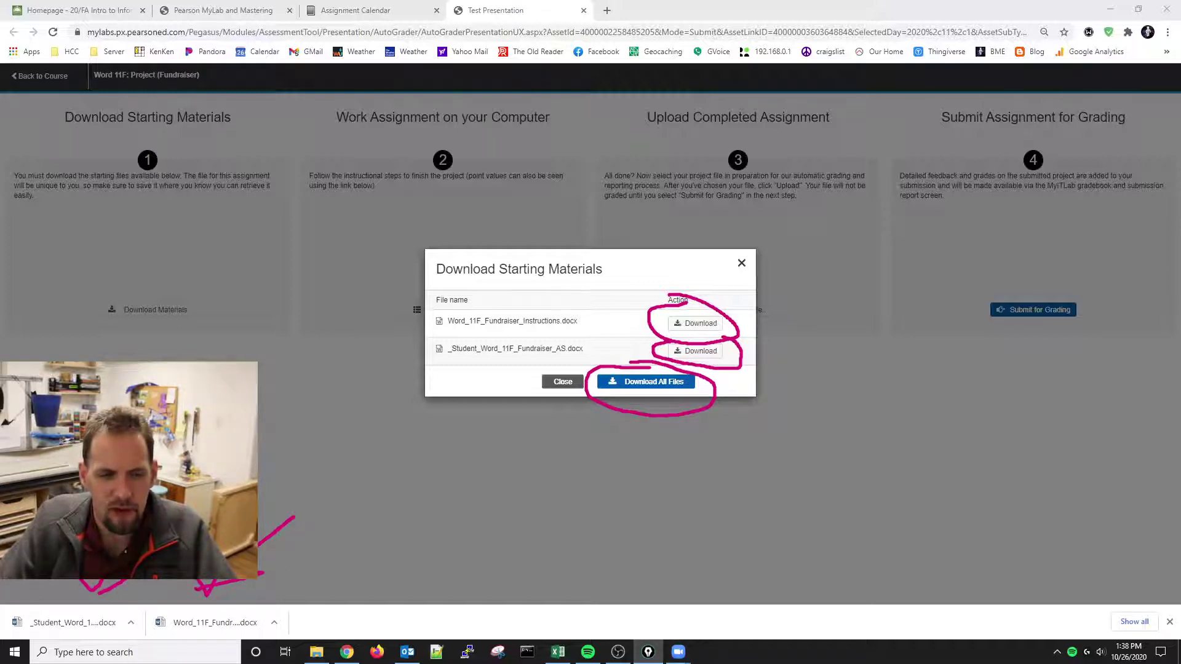
left_click(622, 379)
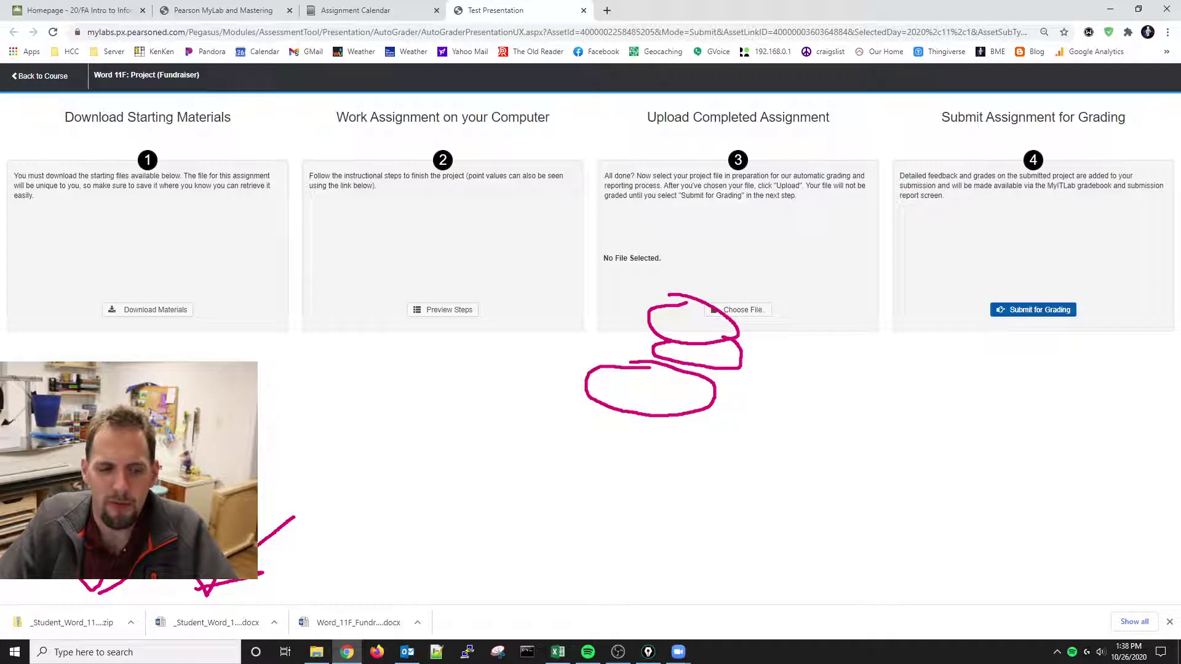
key("Escape")
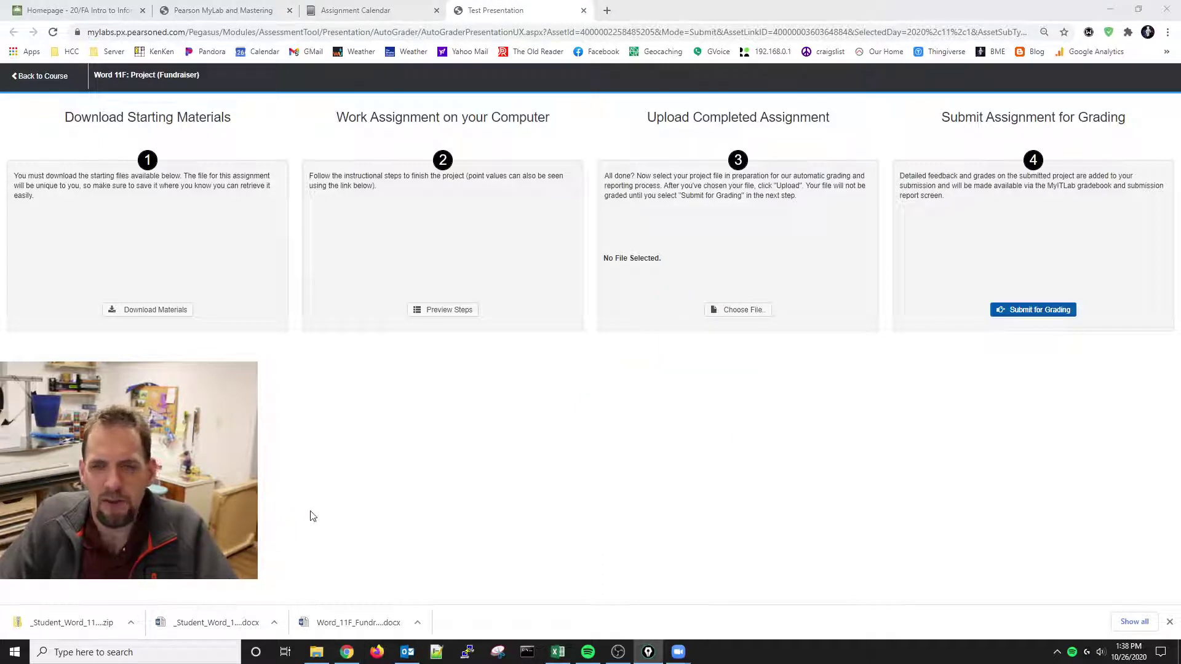
Step: Preview the assignment instructions and their point values from the first step through the last, and close the preview
left_click(432, 310)
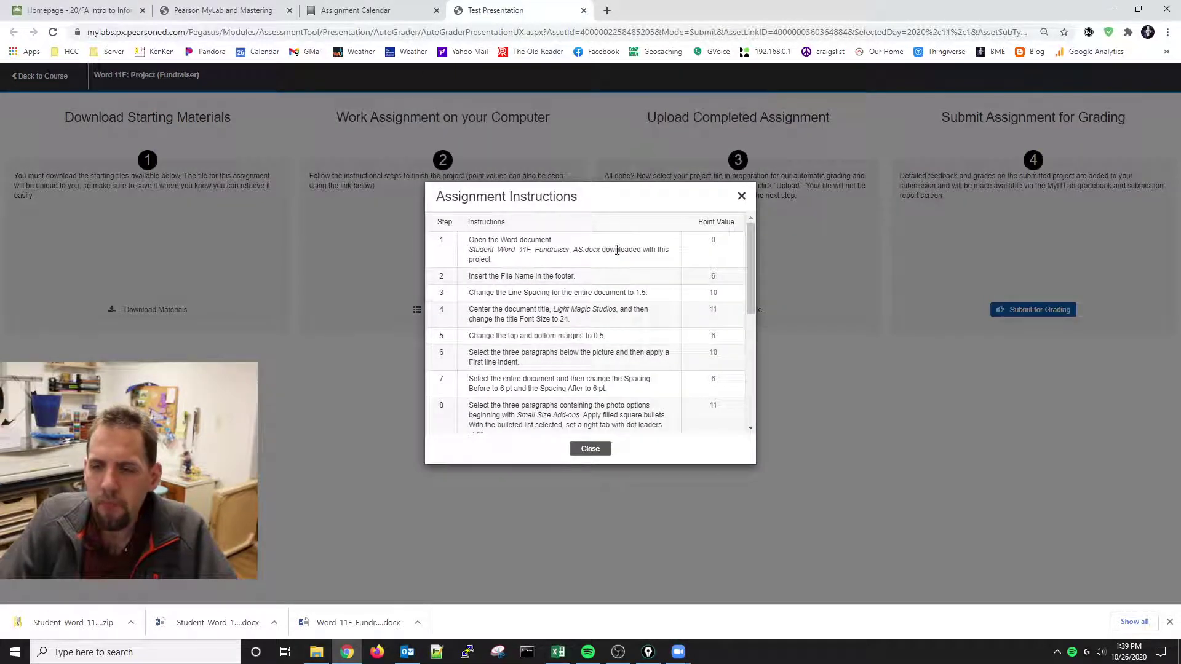
scroll(511, 265, "down", 5)
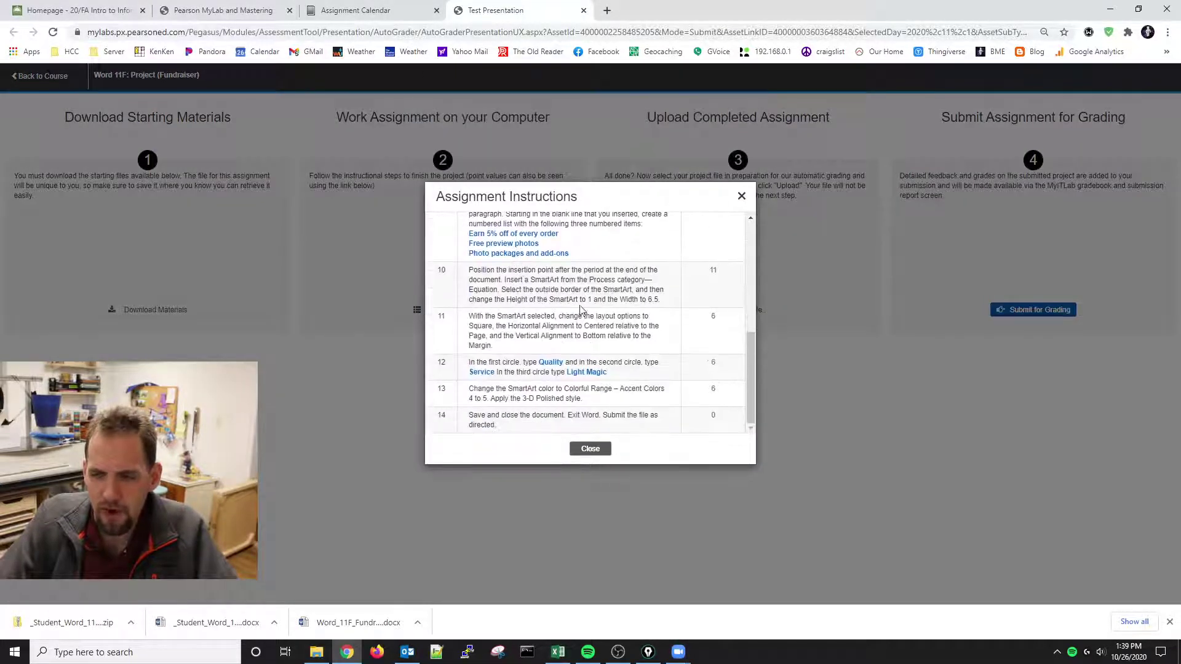
scroll(581, 310, "up", 5)
scroll(562, 357, "down", 5)
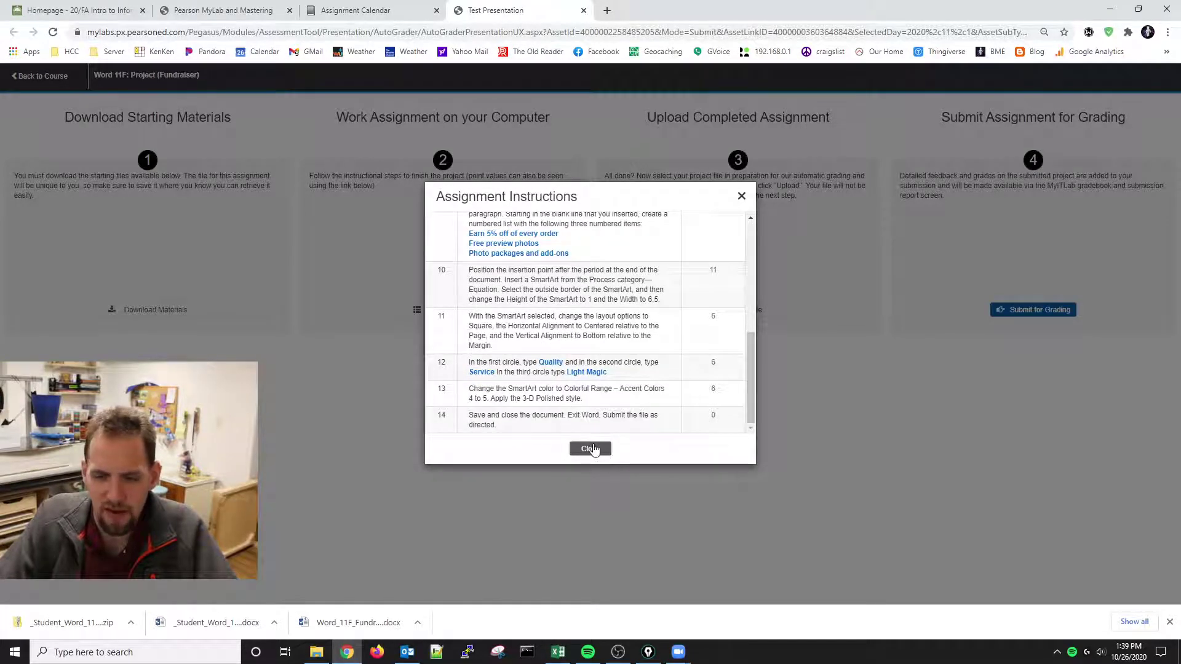
left_click(590, 449)
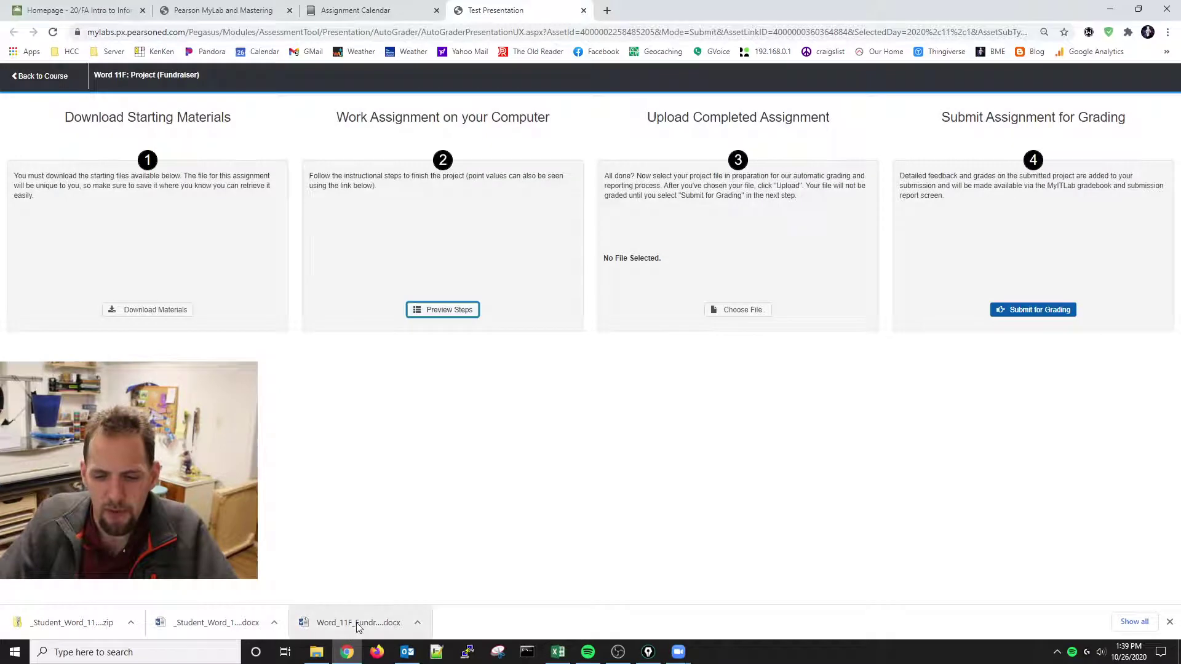
Step: Open the downloaded Word_11F_Fundraiser_Instructions.docx and place it side by side with the browser's assignment page
left_click(155, 310)
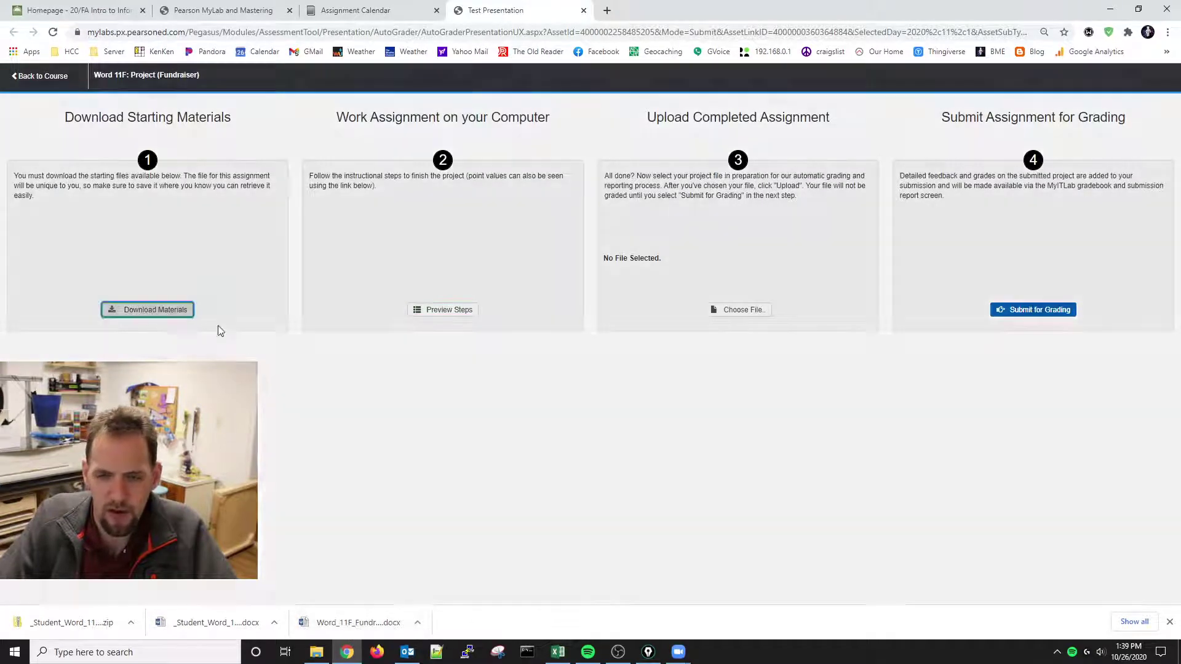
left_click_drag(502, 320, 560, 321)
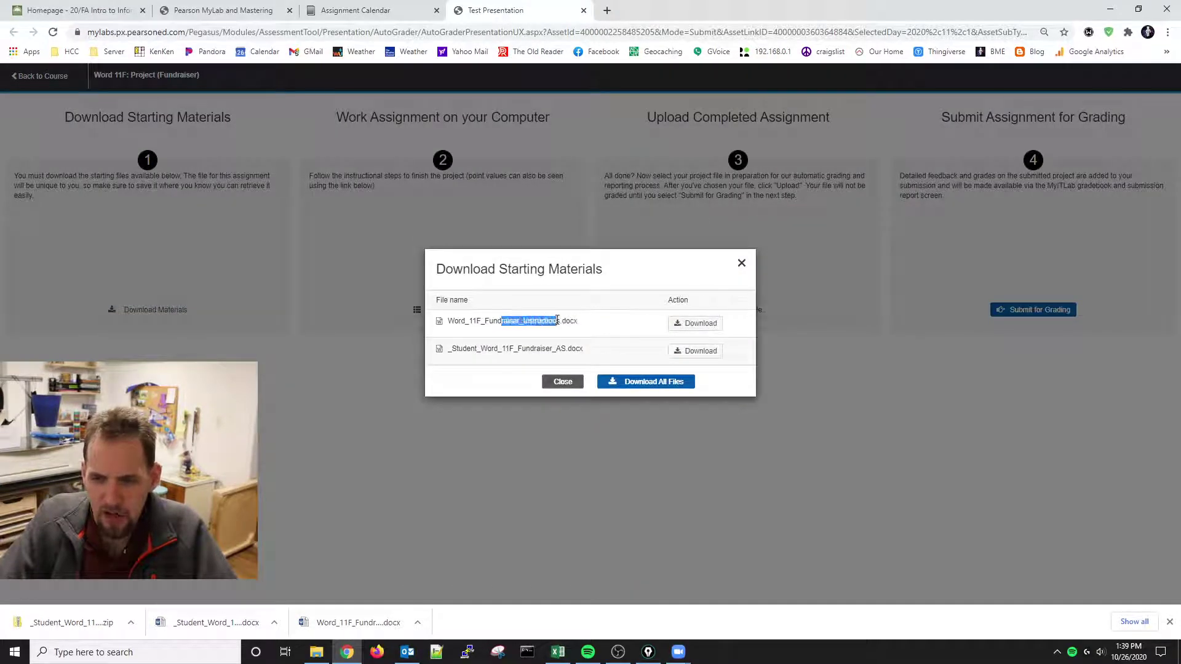
left_click(508, 410)
left_click(367, 621)
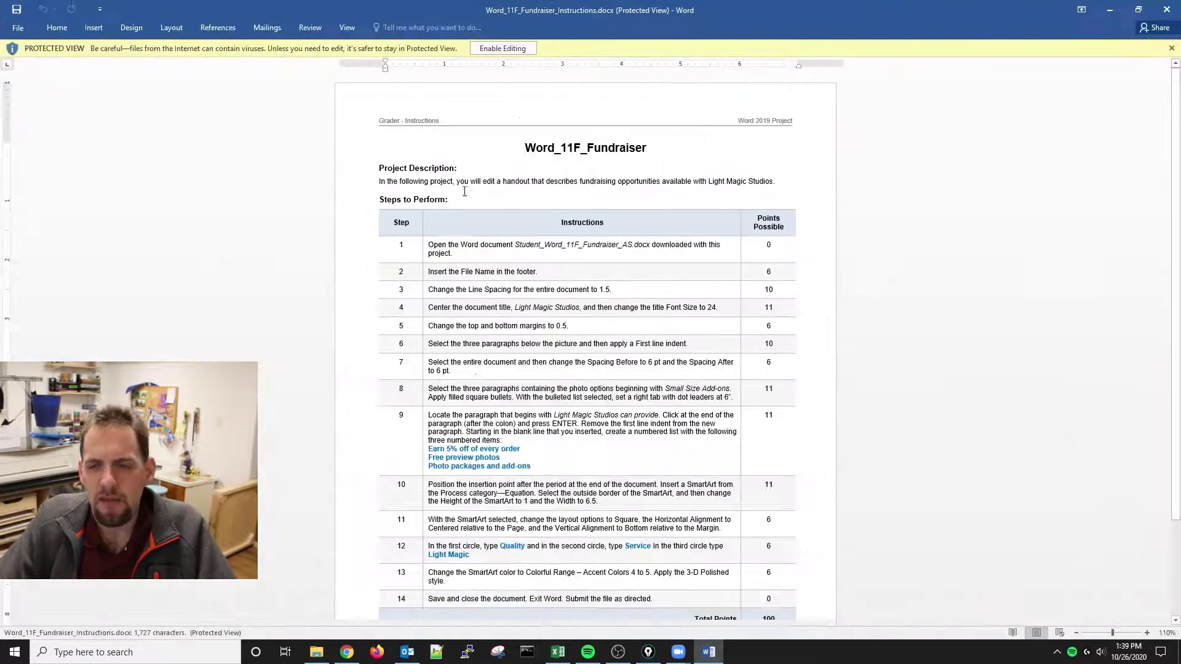
left_click_drag(1156, 8, 1178, 105)
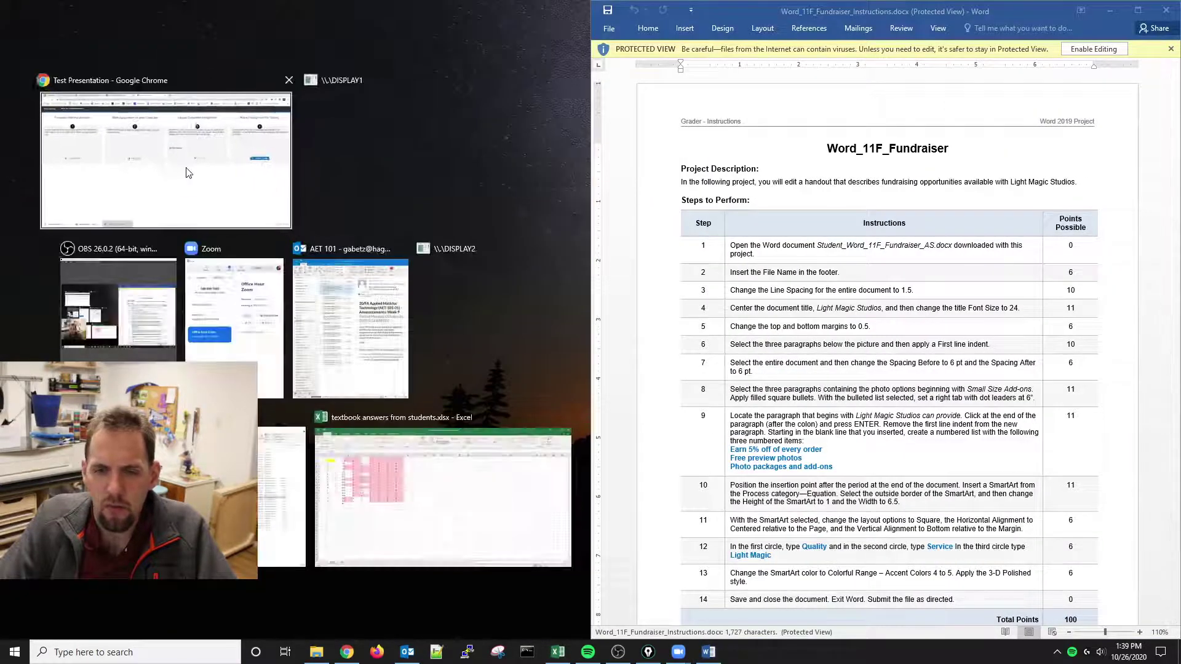
left_click(172, 166)
Step: Compare the assignment page's step preview with the steps in the instructions document, and close the preview
left_click(219, 311)
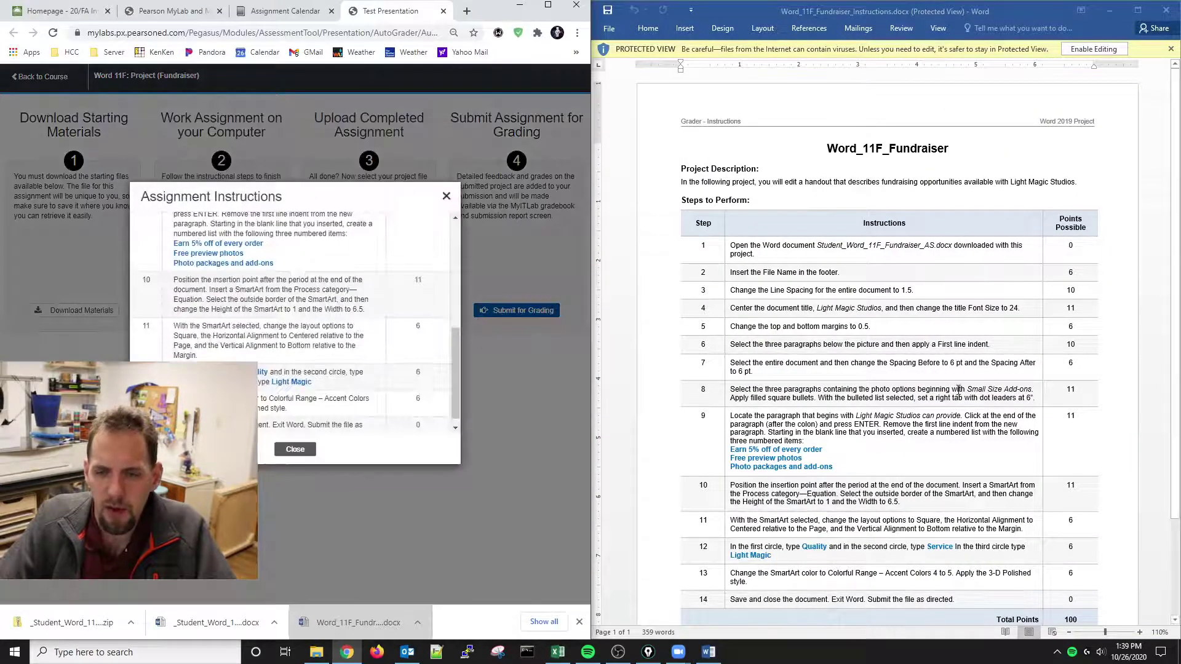
scroll(351, 382, "up", 5)
left_click(664, 391)
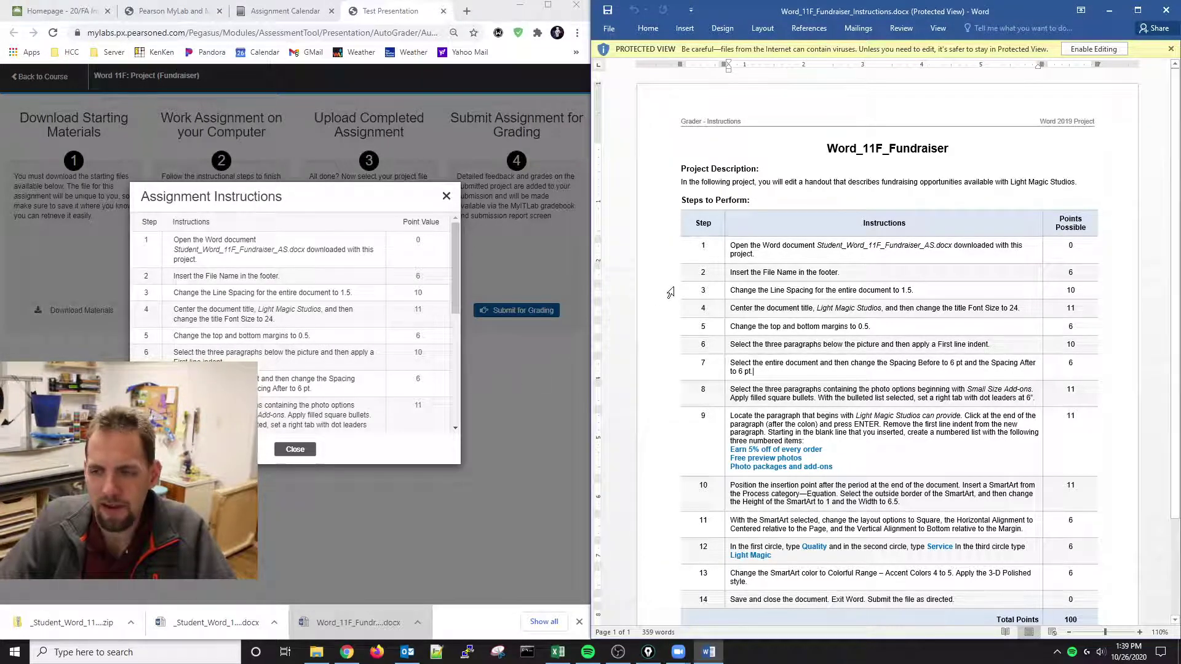
left_click(706, 290)
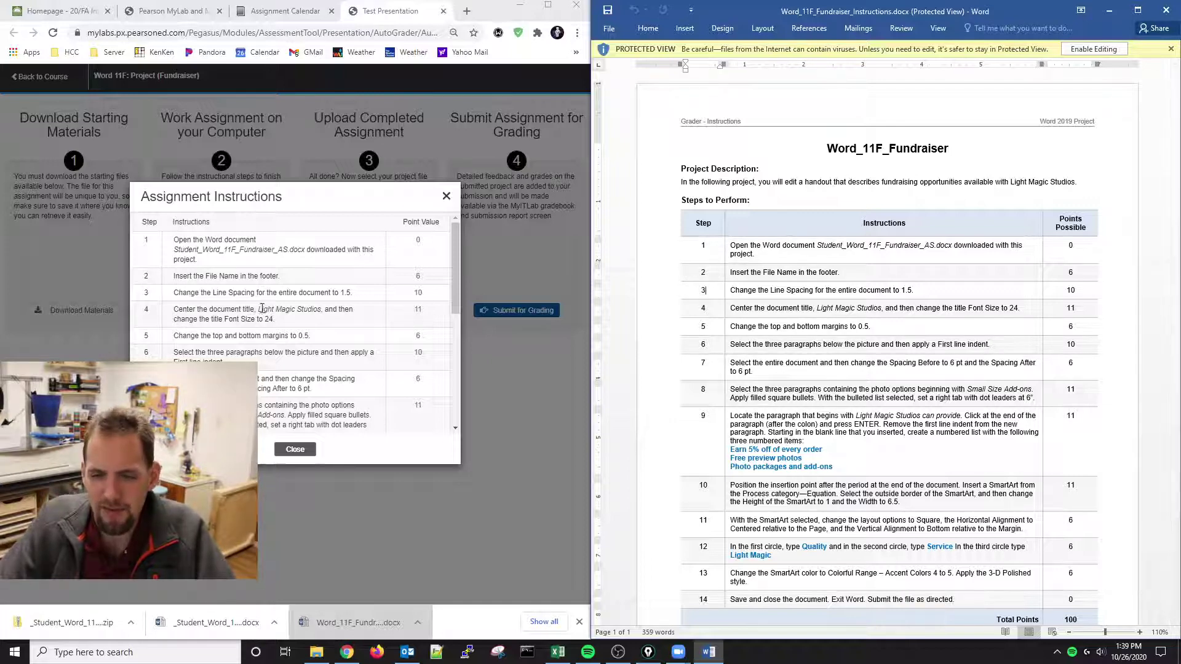
scroll(332, 331, "down", 2)
scroll(333, 330, "down", 3)
scroll(790, 352, "down", 3)
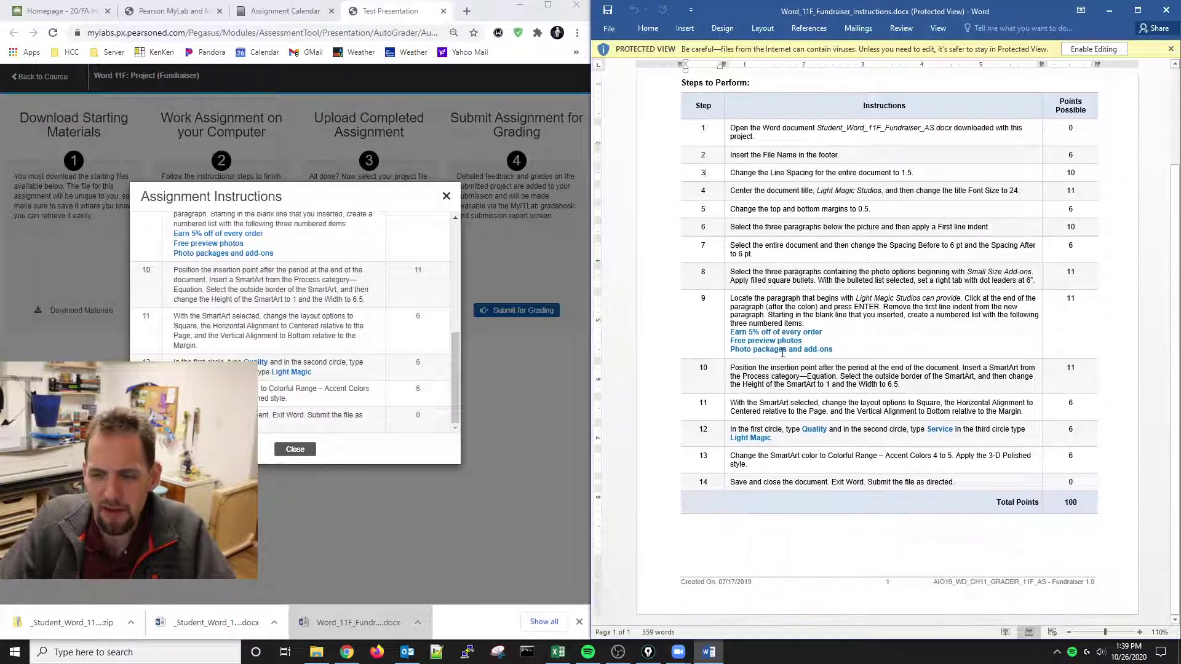
scroll(782, 353, "up", 1)
scroll(782, 353, "down", 1)
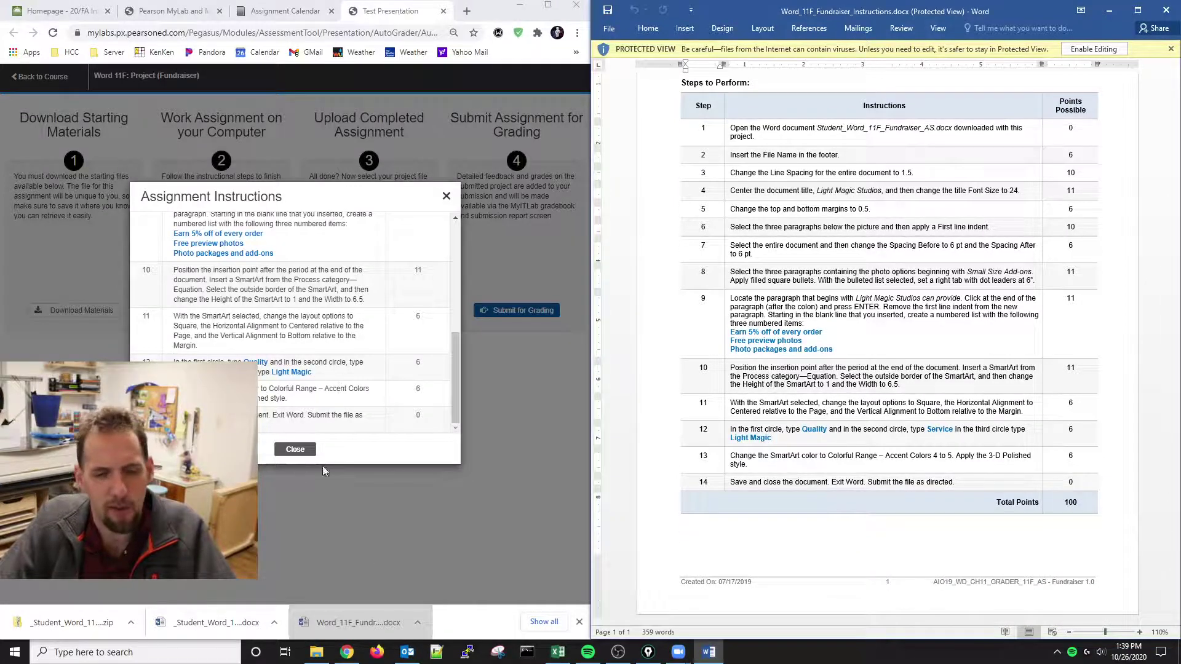
left_click(295, 450)
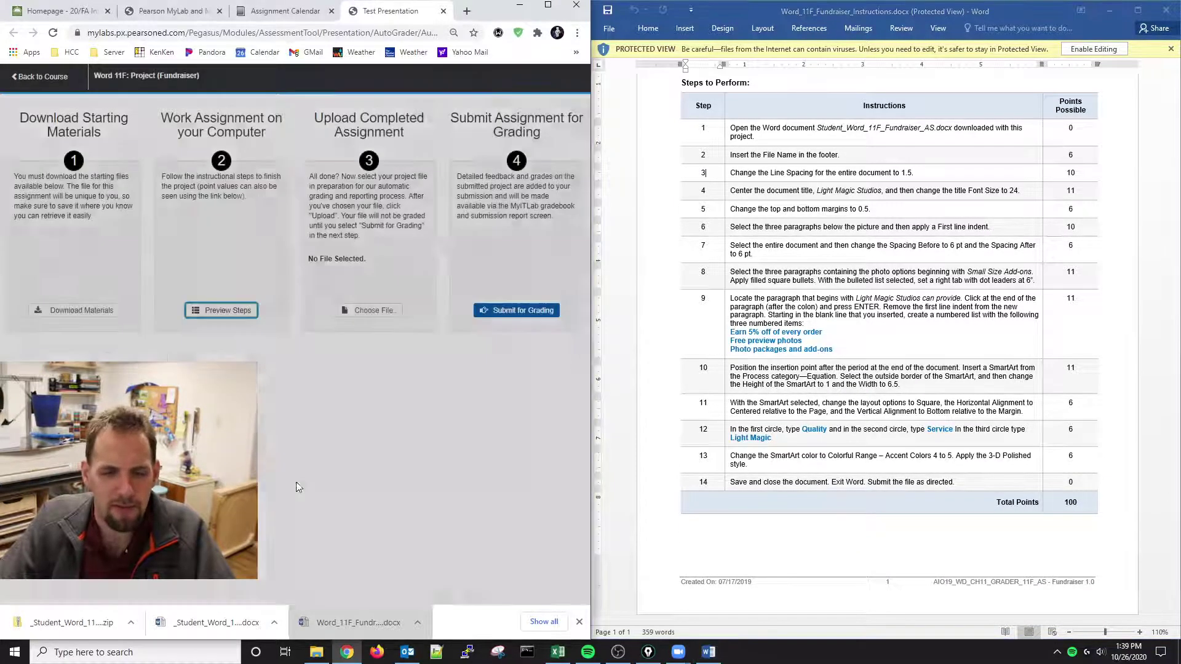
Step: Open the downloaded _Student_Word_11F_Fundraiser_AS.docx named in instruction step 1 and place it beside the instructions
scroll(715, 248, "up", 2)
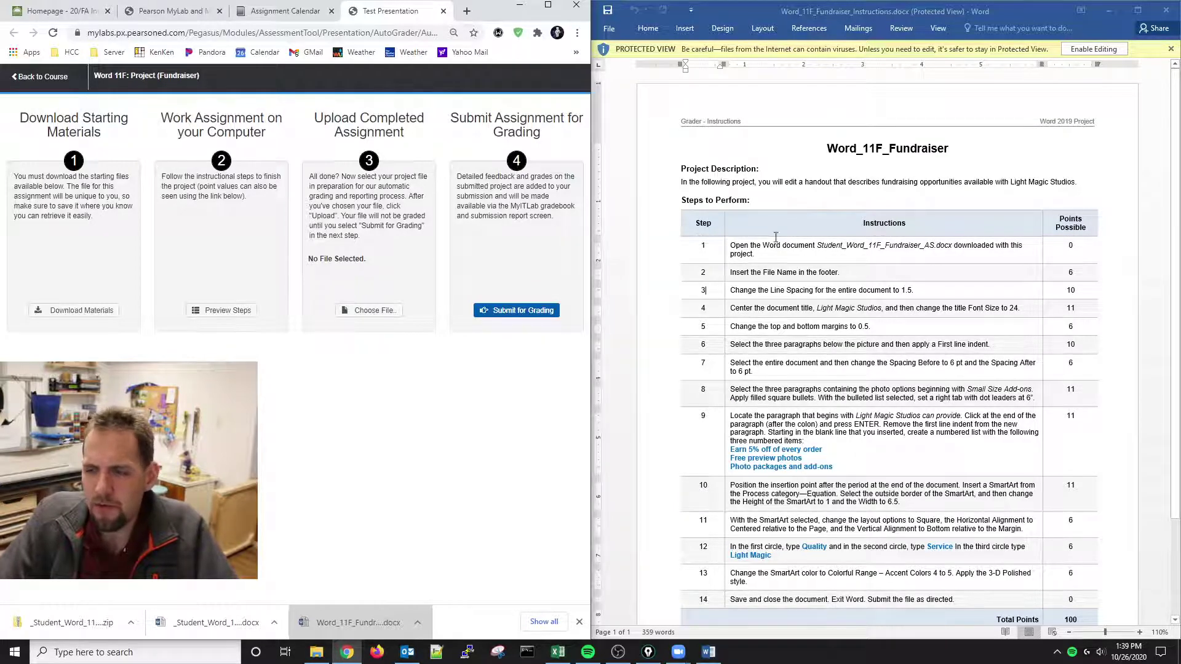
left_click_drag(763, 245, 754, 254)
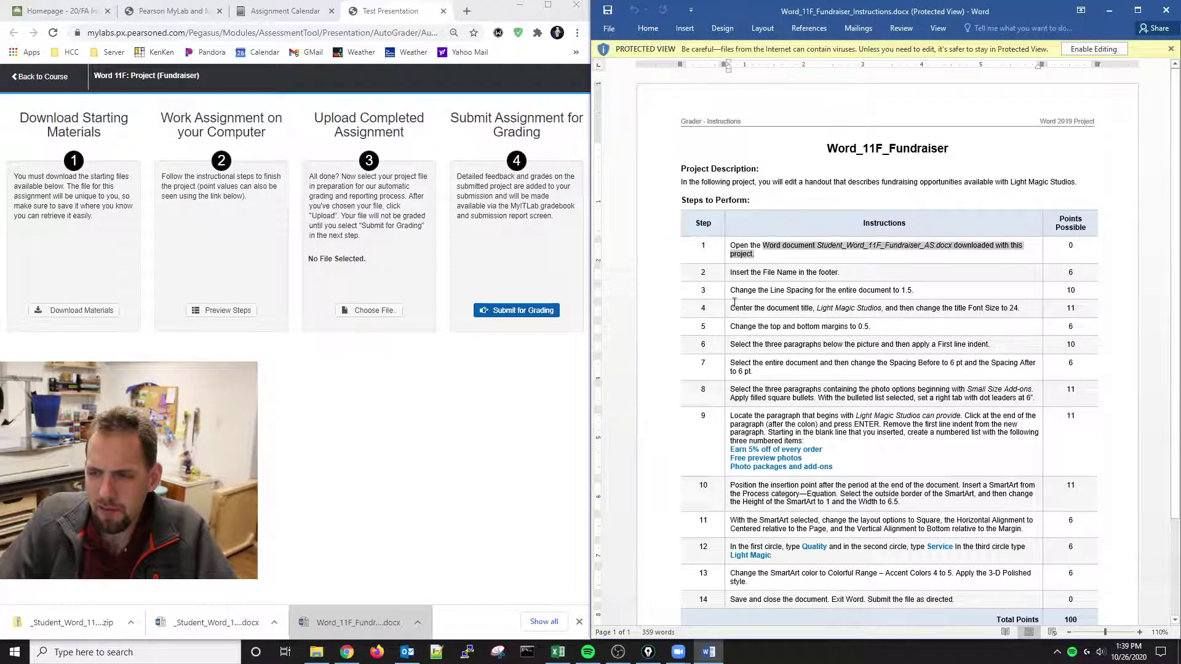
left_click(215, 623)
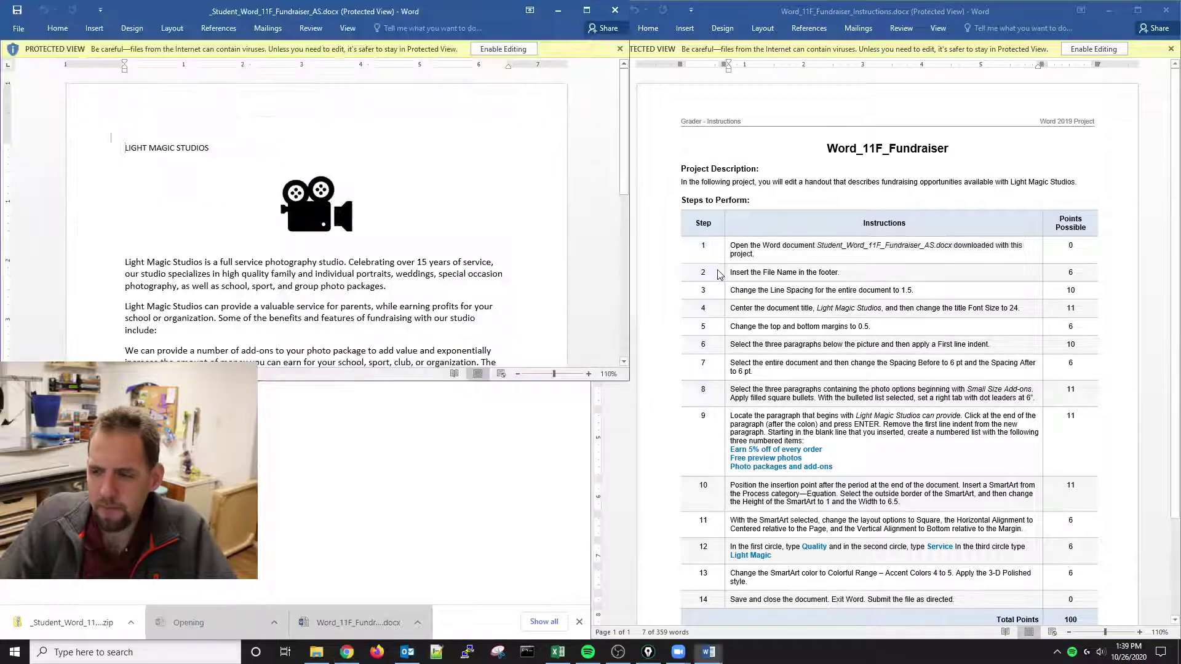
left_click_drag(541, 11, 2, 244)
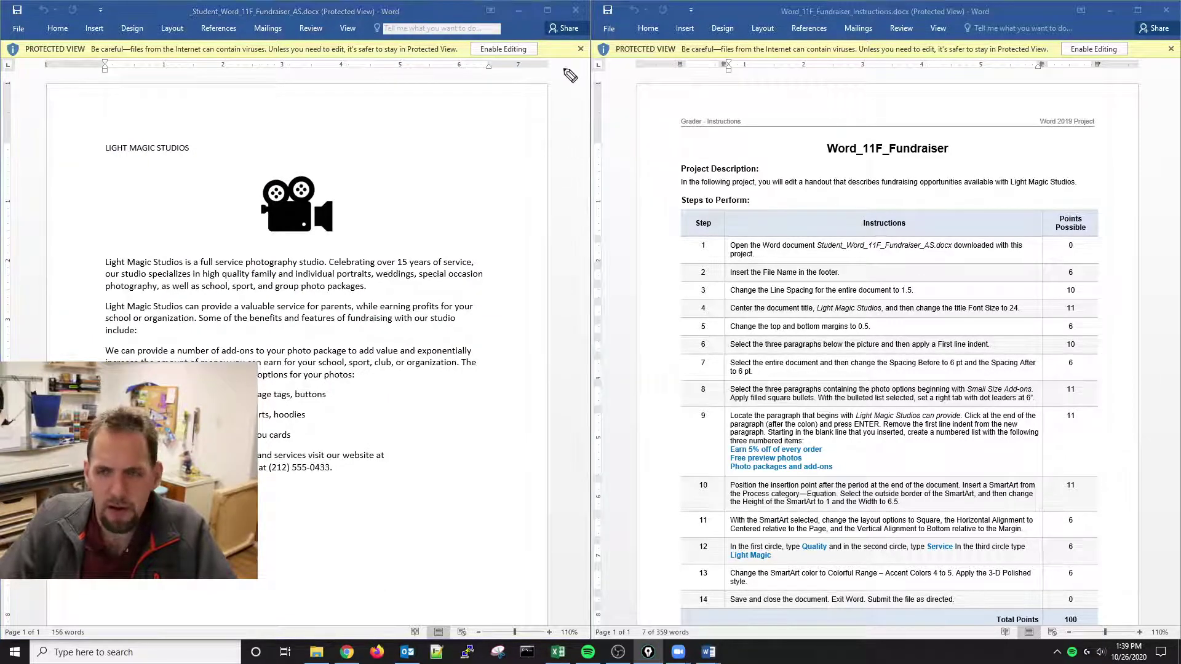
Step: Enable editing in the student Fundraiser document and put its window back beside the instructions
mouse_move(551, 44)
left_mouse_down()
mouse_move(502, 31)
mouse_move(457, 64)
mouse_move(544, 67)
mouse_move(550, 44)
left_mouse_up()
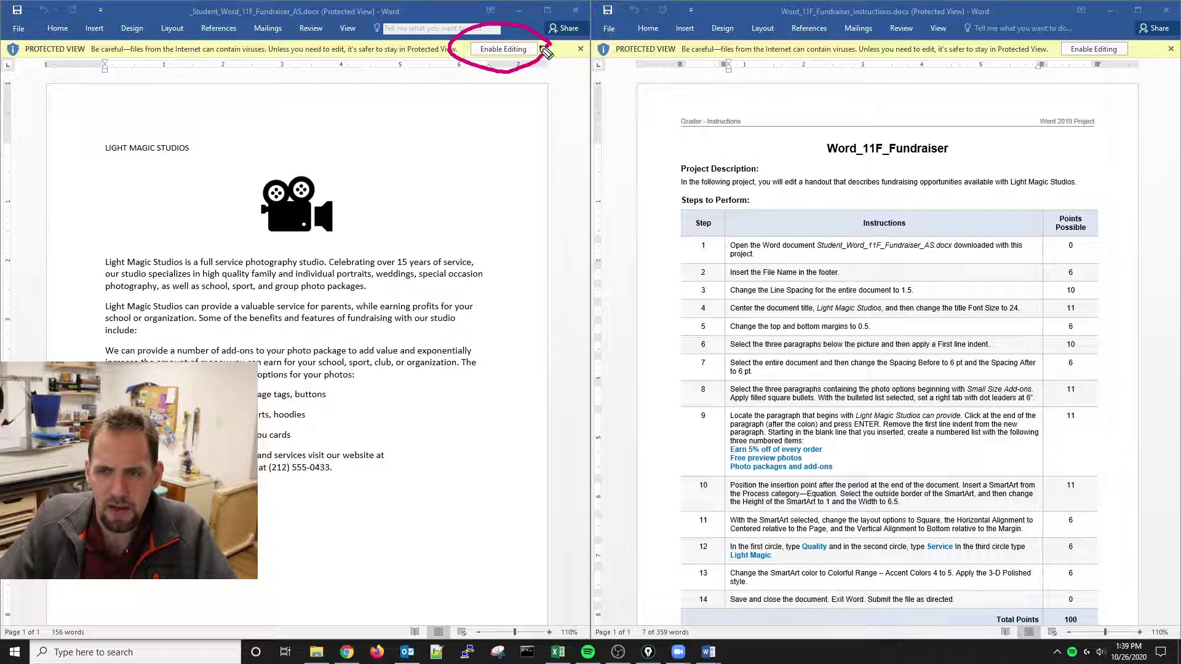
mouse_move(69, 28)
left_mouse_down()
mouse_move(37, 28)
mouse_move(19, 71)
mouse_move(115, 51)
left_mouse_up()
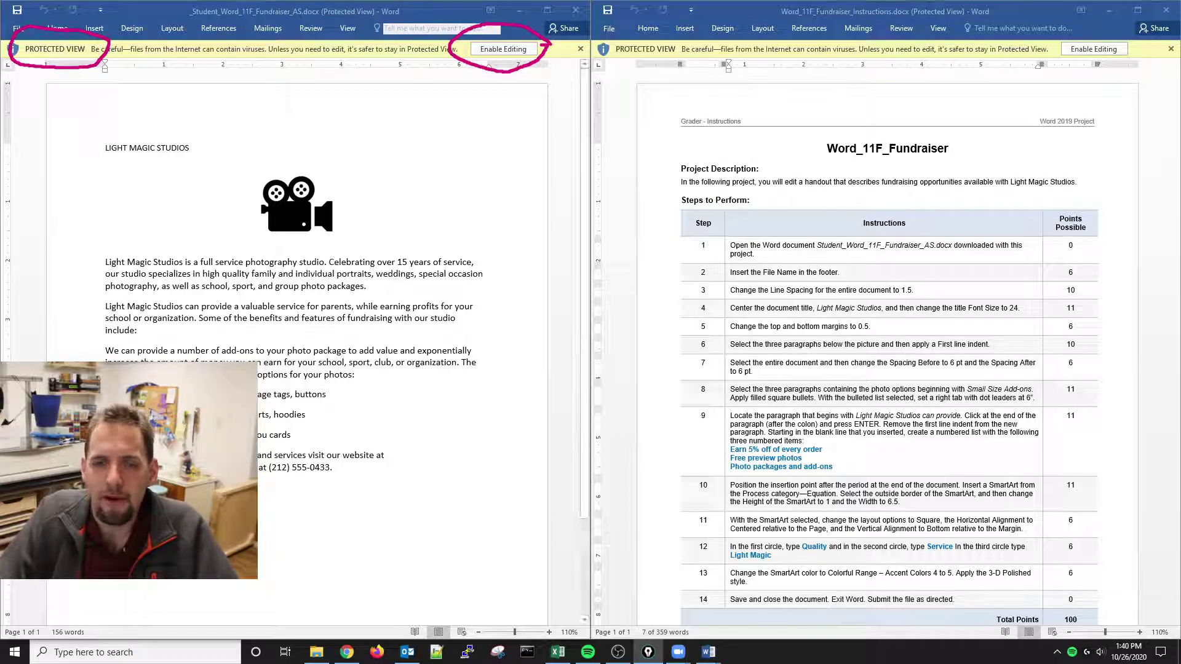
key("e")
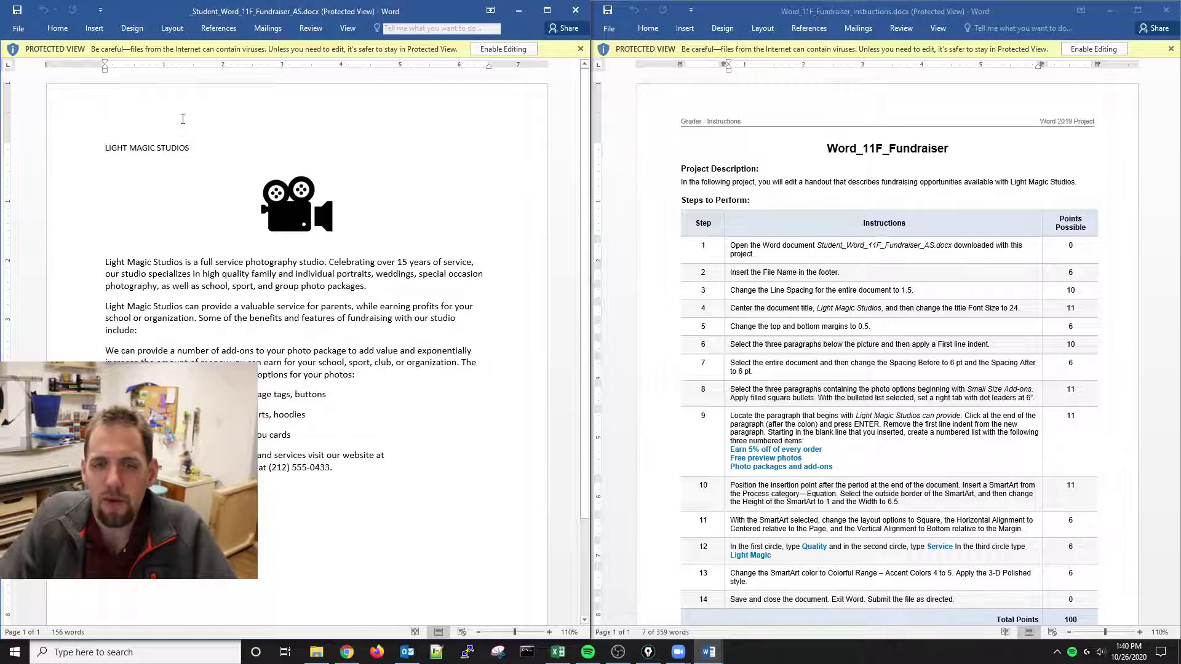
left_click(503, 49)
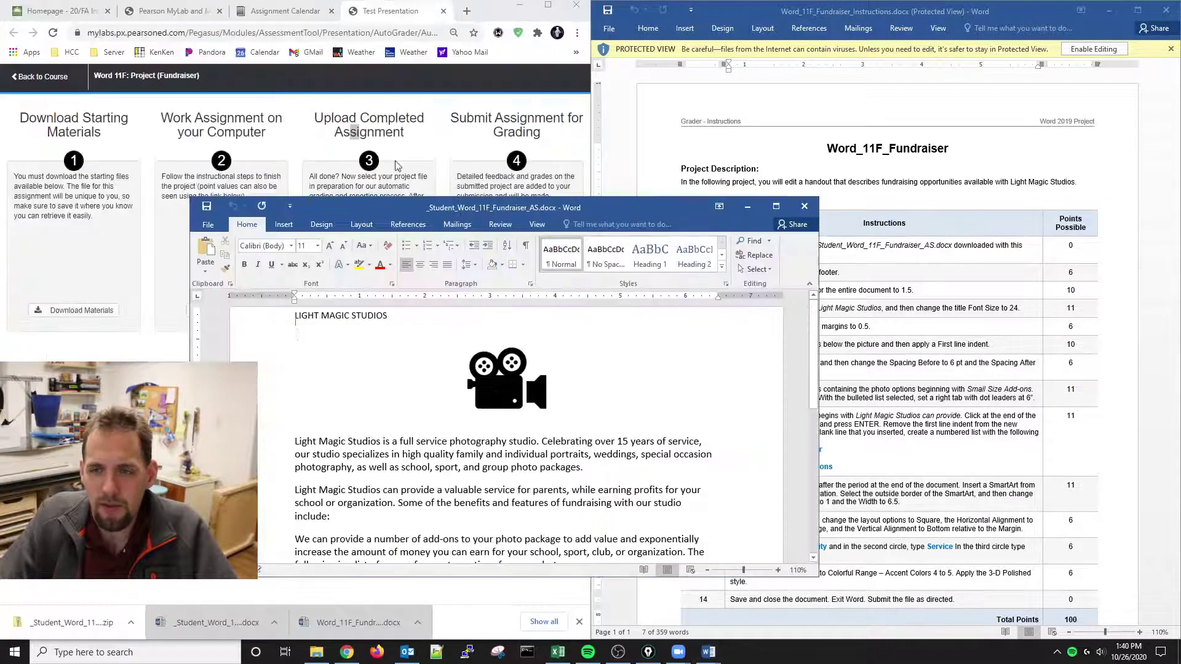
left_click_drag(501, 208, 1, 135)
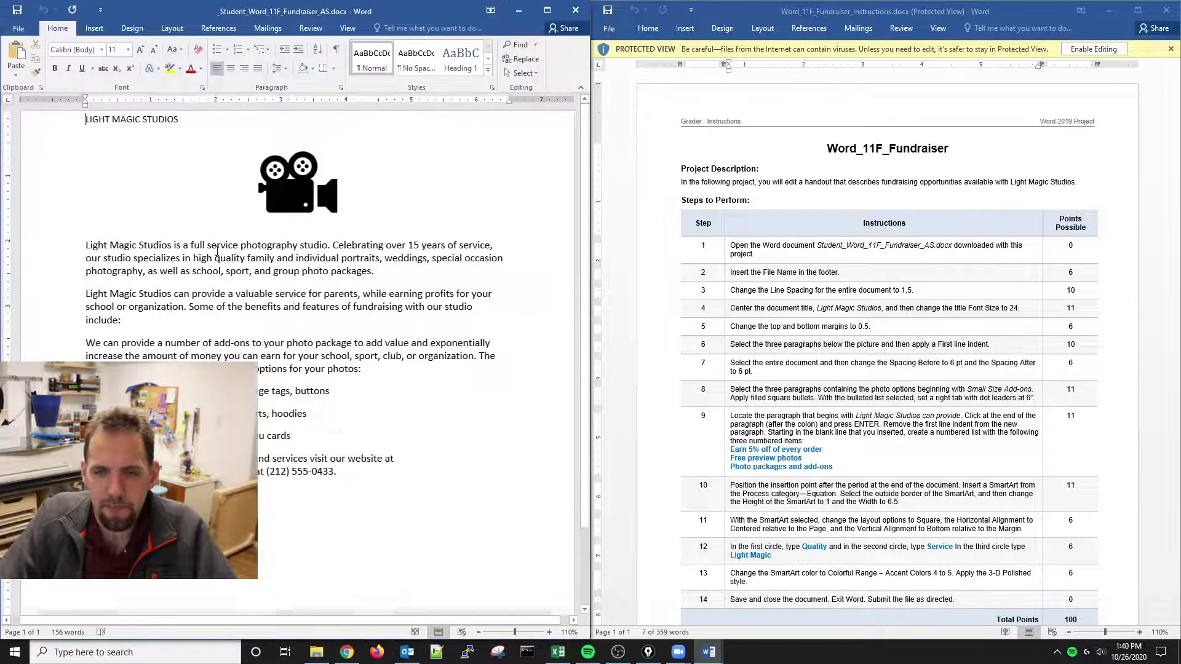
Step: Read through the student document down to its closing contact paragraph and review the complete list of instruction steps
left_click(269, 287)
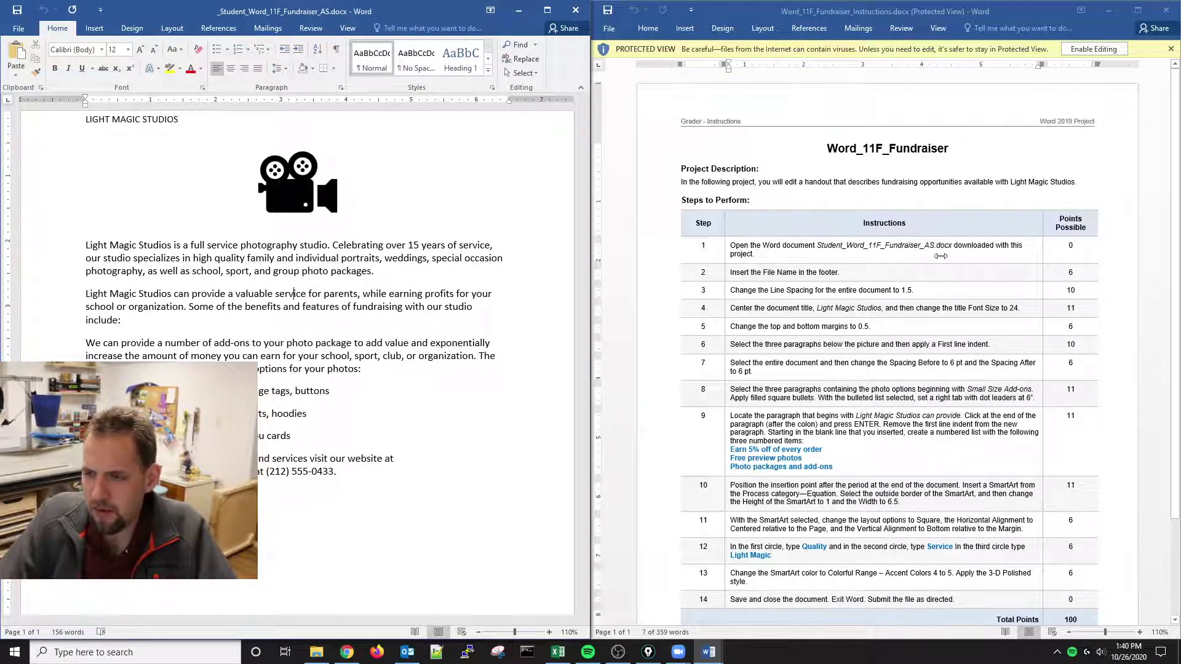
scroll(898, 246, "down", 1)
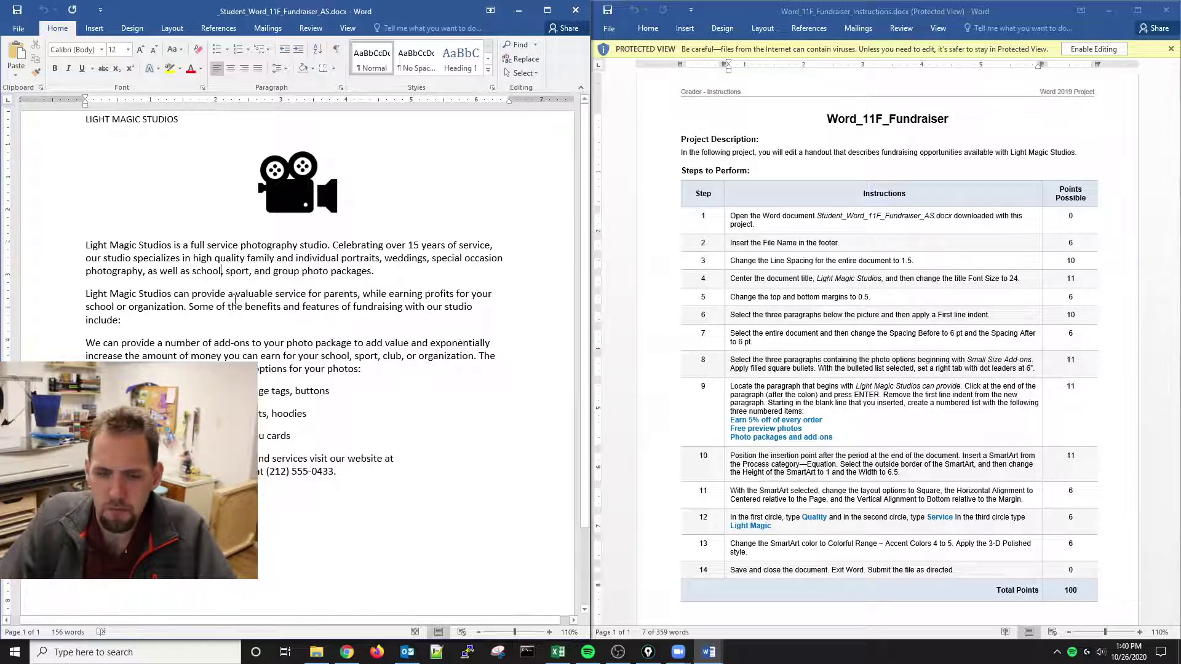
scroll(234, 299, "down", 3)
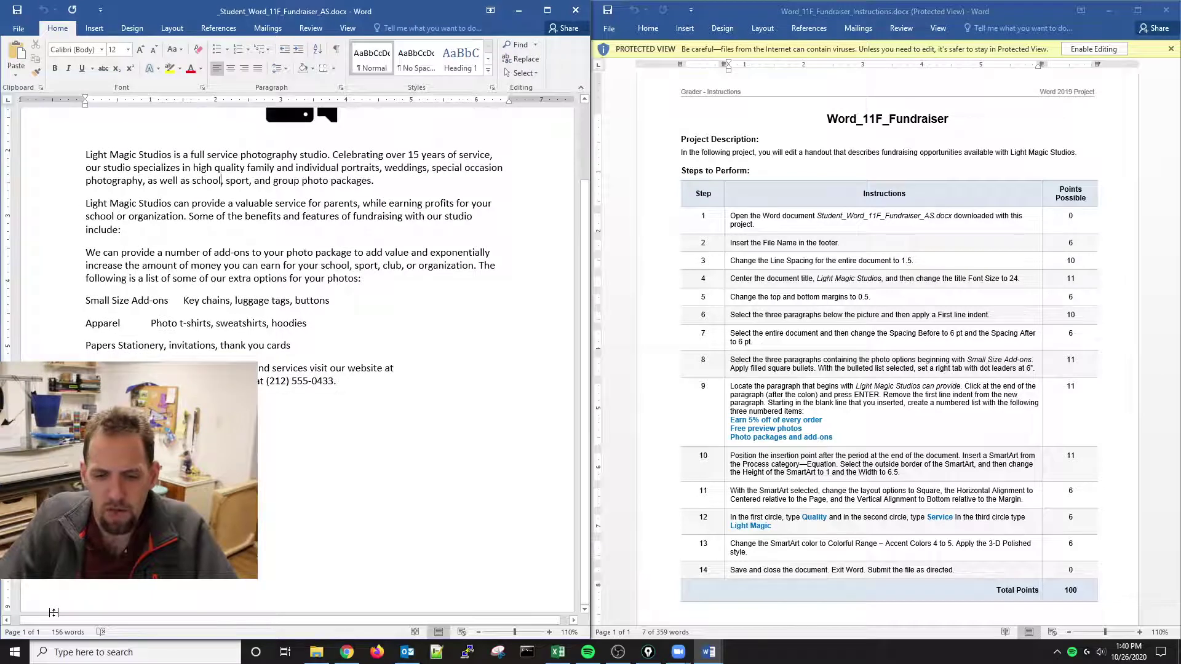
scroll(185, 369, "down", 2)
left_click(61, 309)
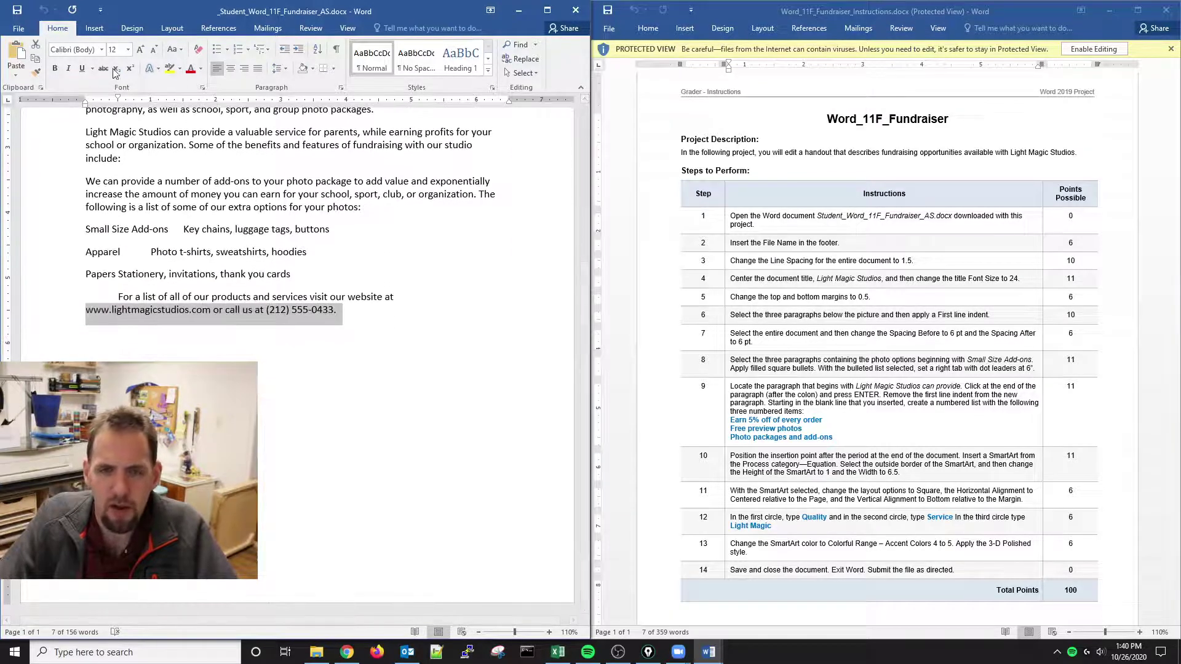
left_click(94, 28)
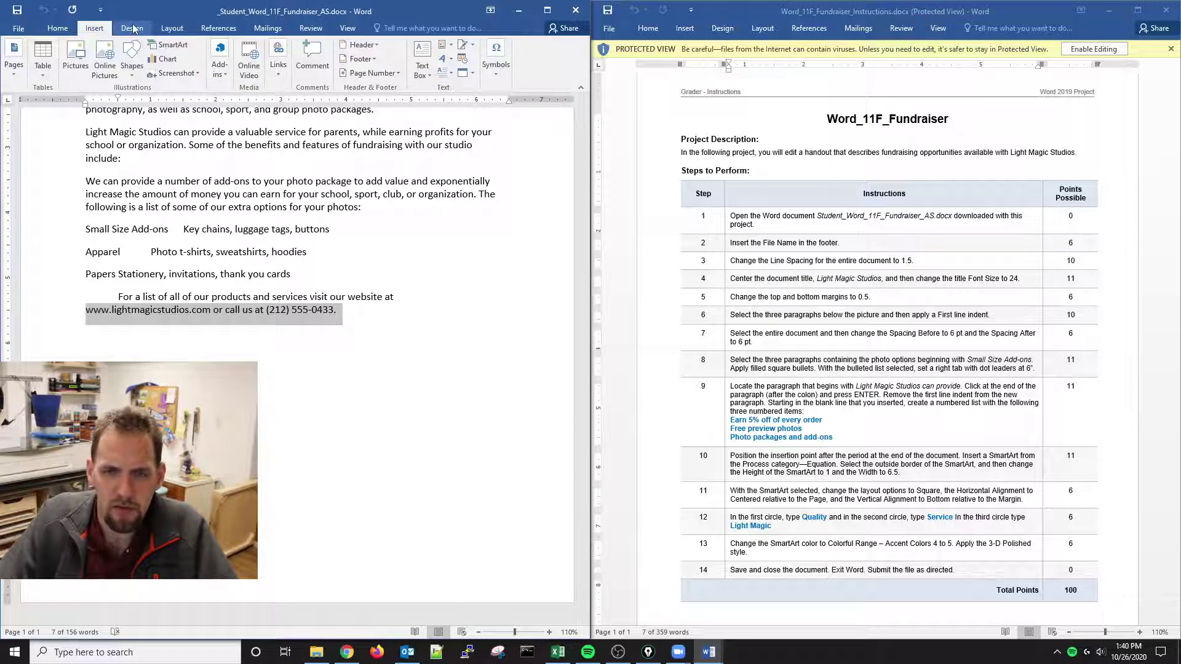
left_click(172, 29)
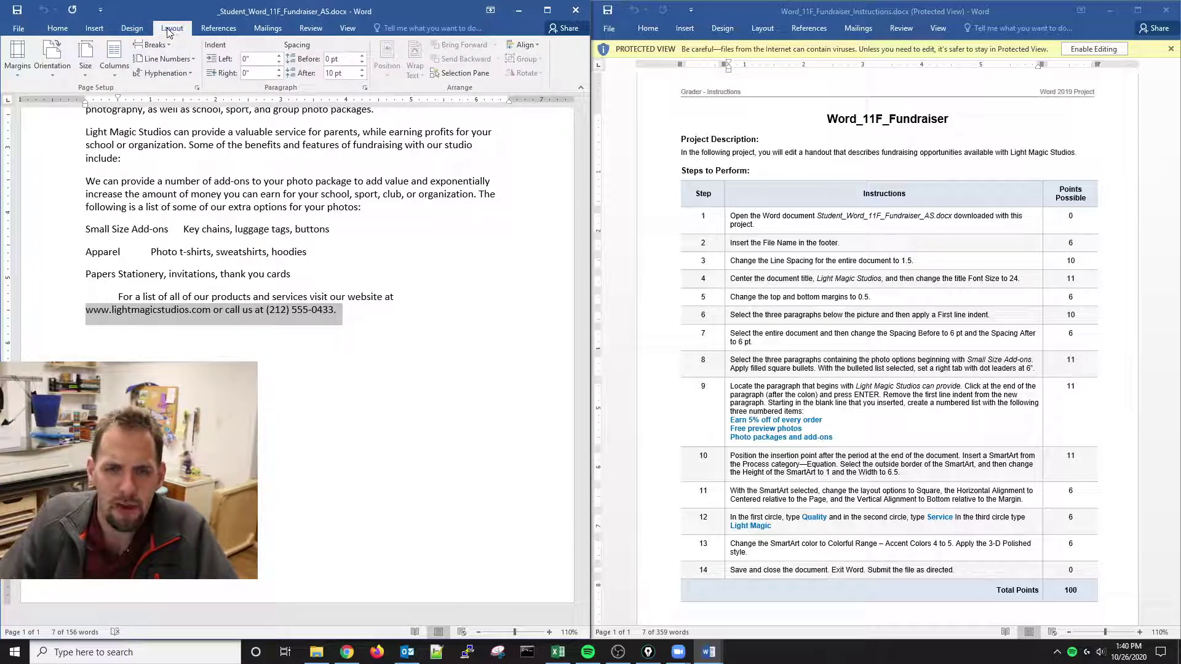
left_click(136, 28)
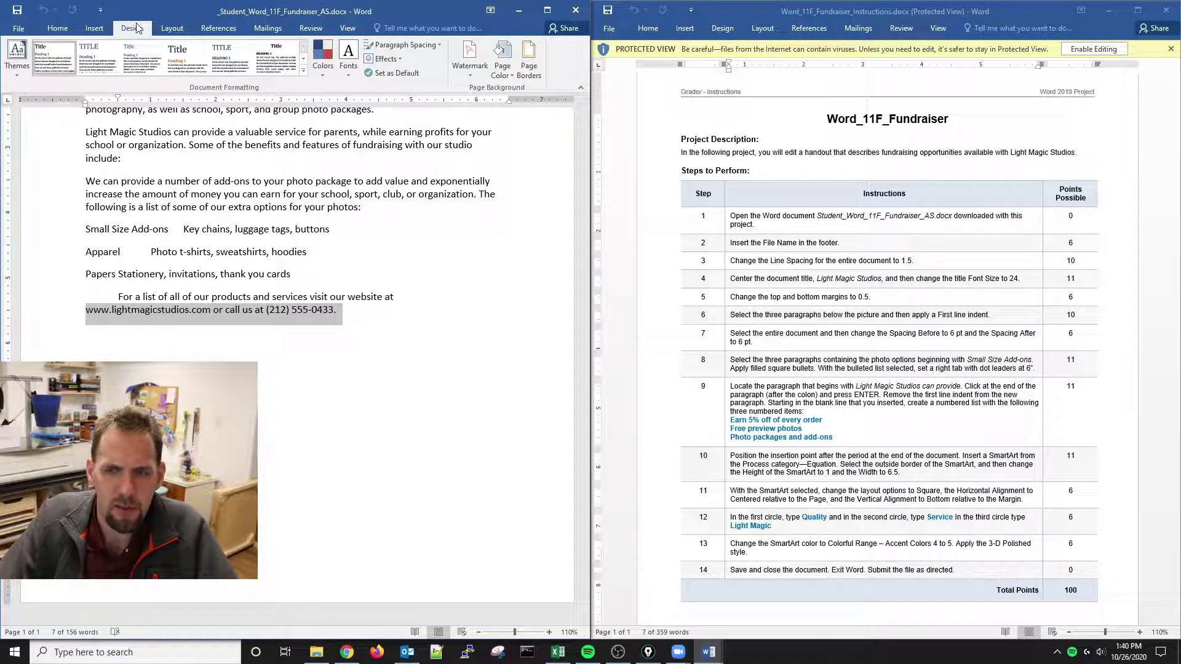
left_click(212, 29)
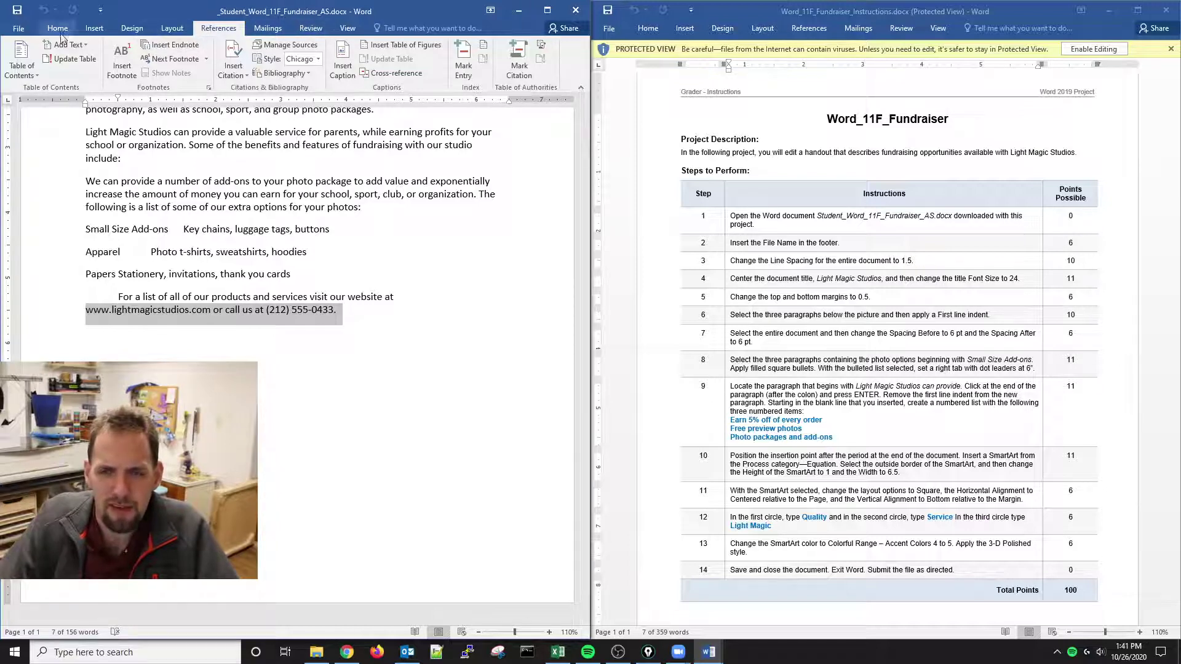
left_click(21, 28)
left_click(26, 27)
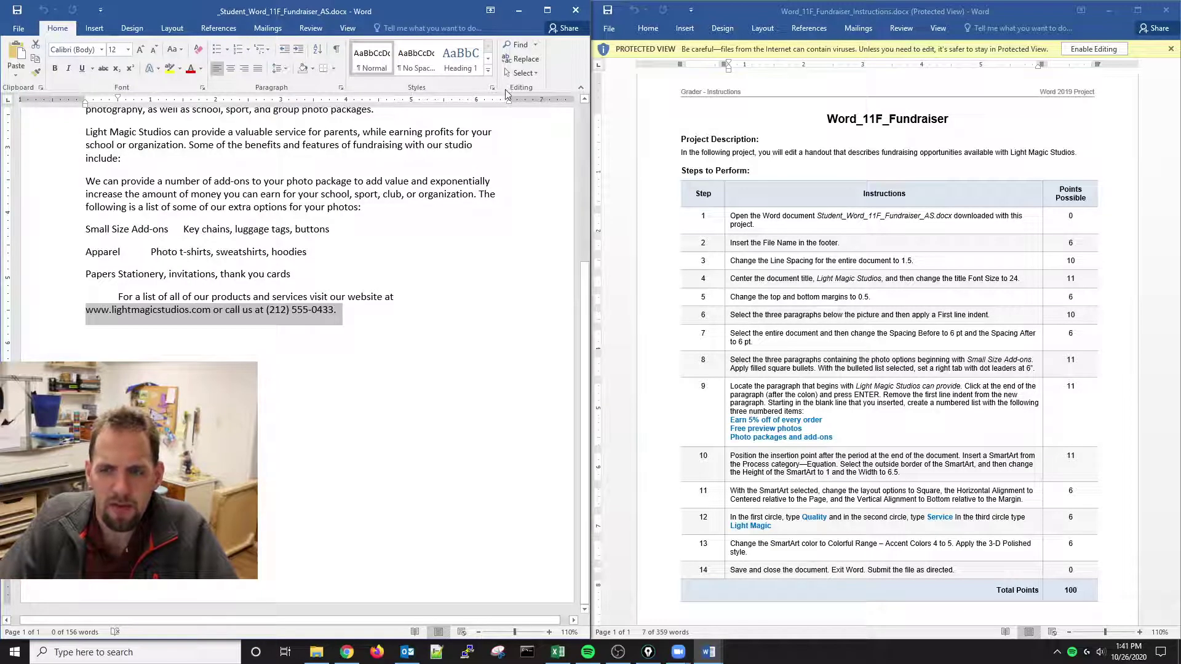
Step: Maximize the student Fundraiser document's window
double_click(386, 14)
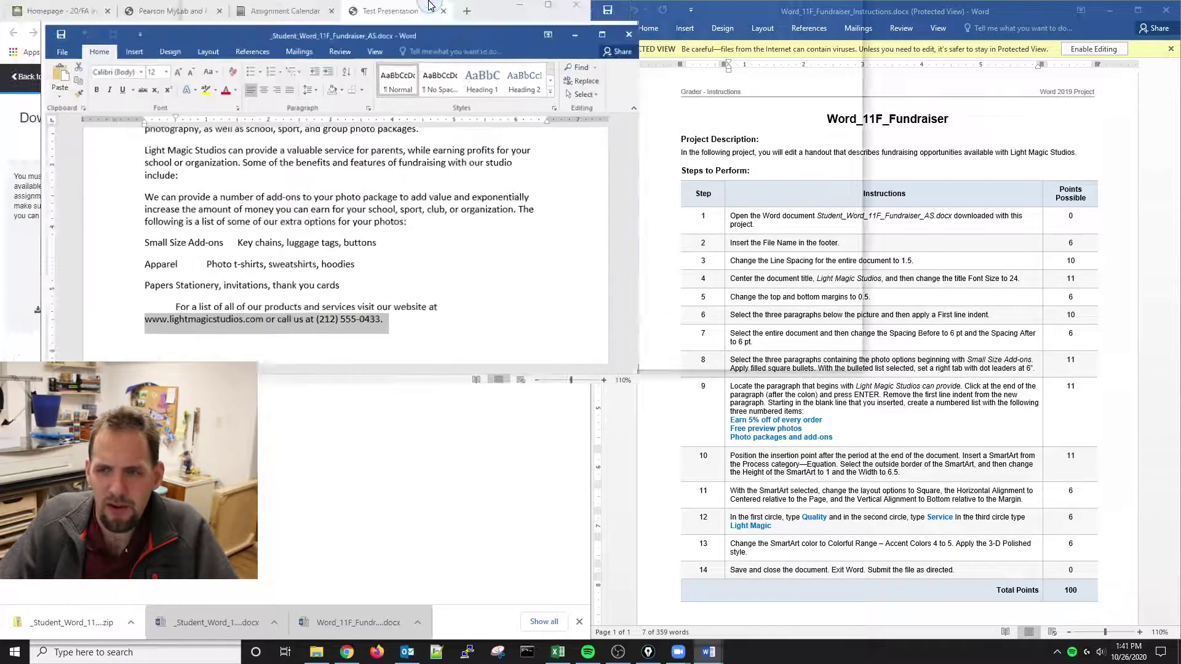
double_click(434, 35)
left_click_drag(590, 10, 449, 72)
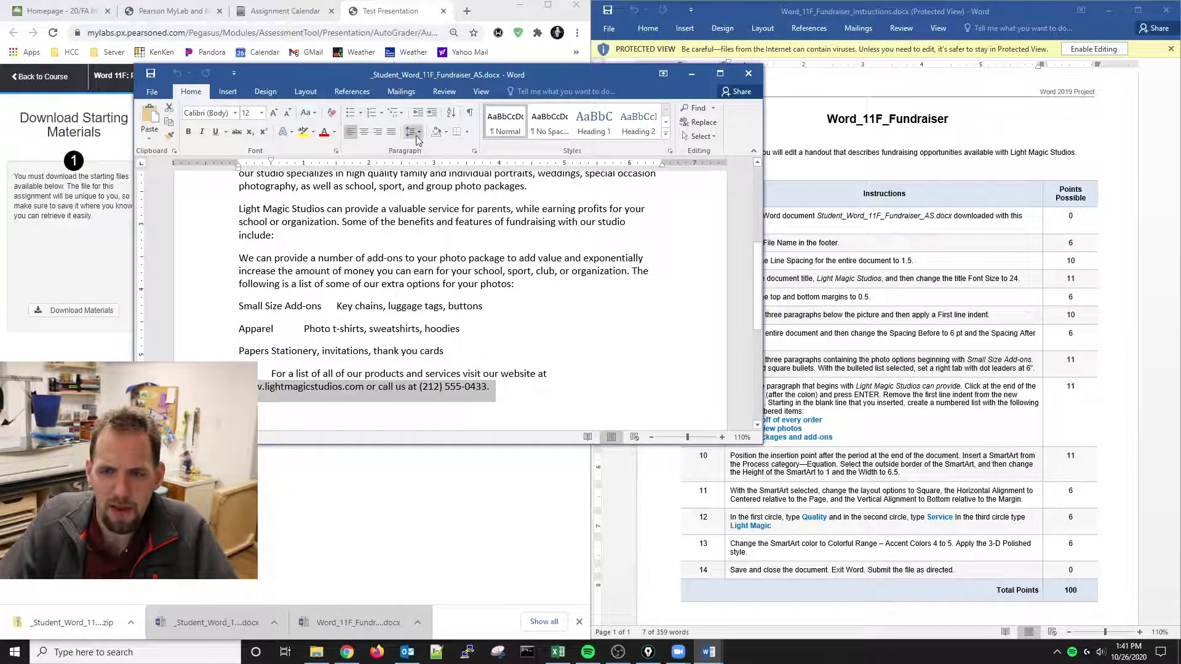
double_click(439, 75)
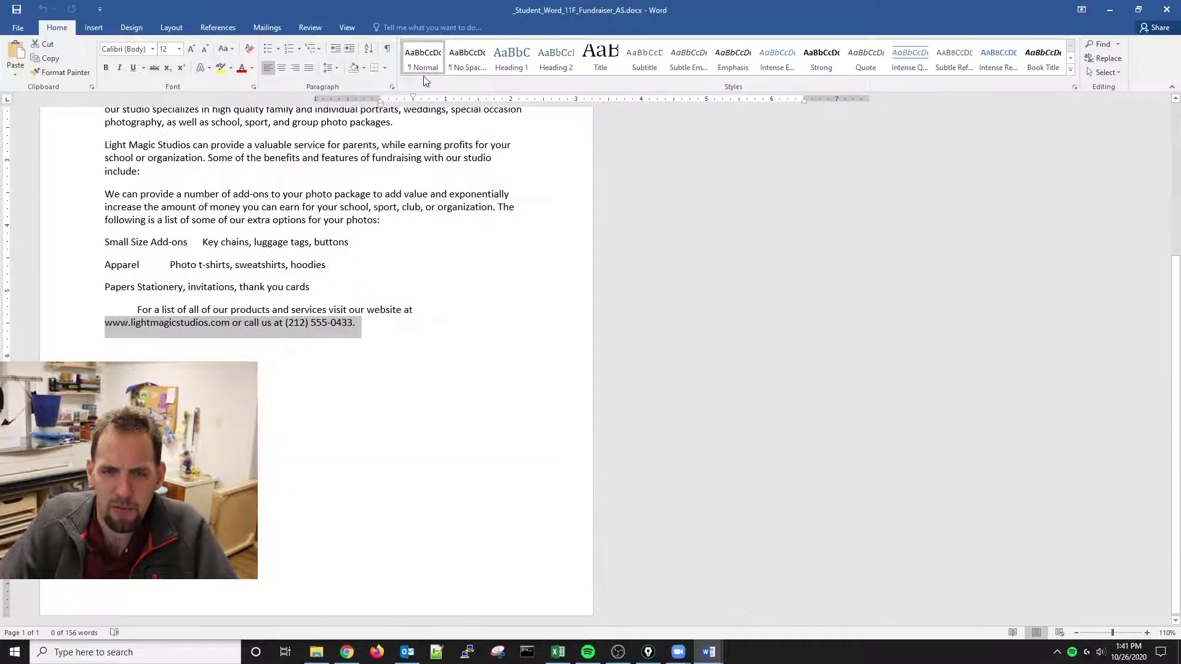
double_click(341, 168)
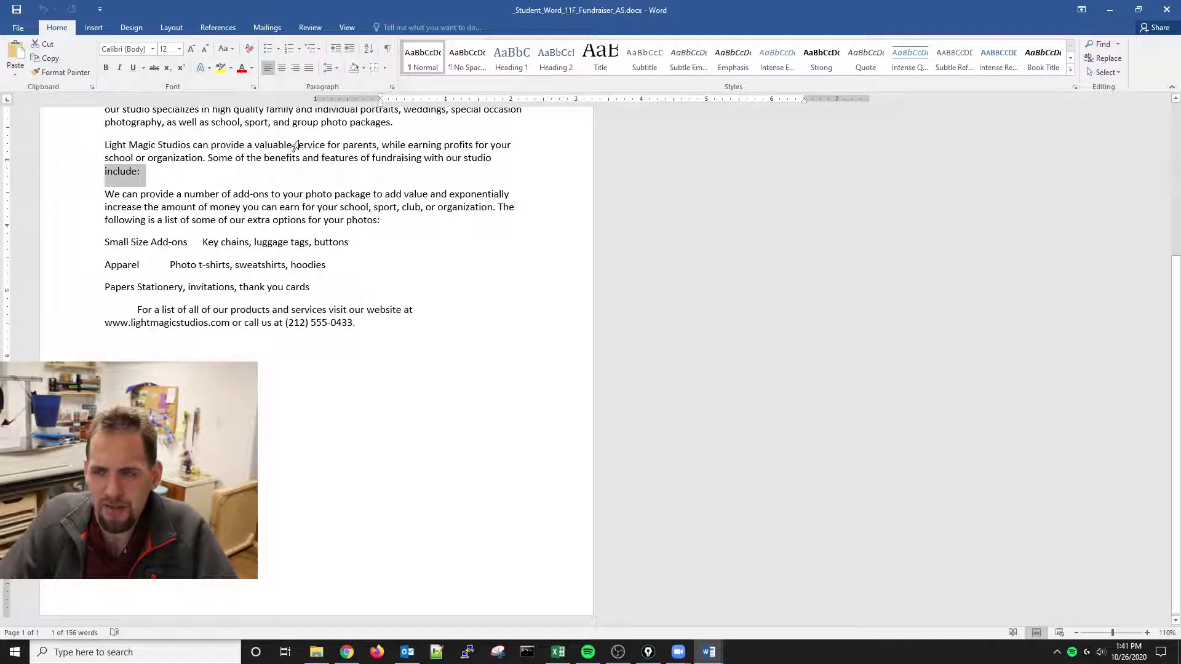
Step: Look through the available commands for the built-in footer designs, and put the student document's window back beside the instructions
left_click(95, 29)
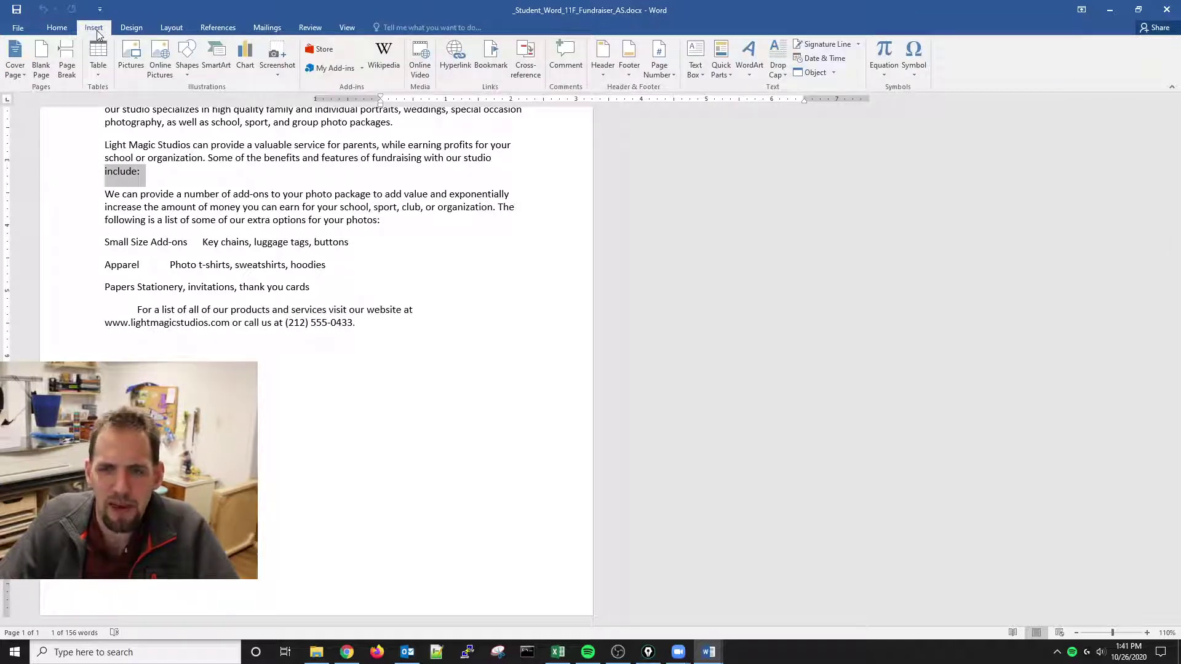
left_click(131, 29)
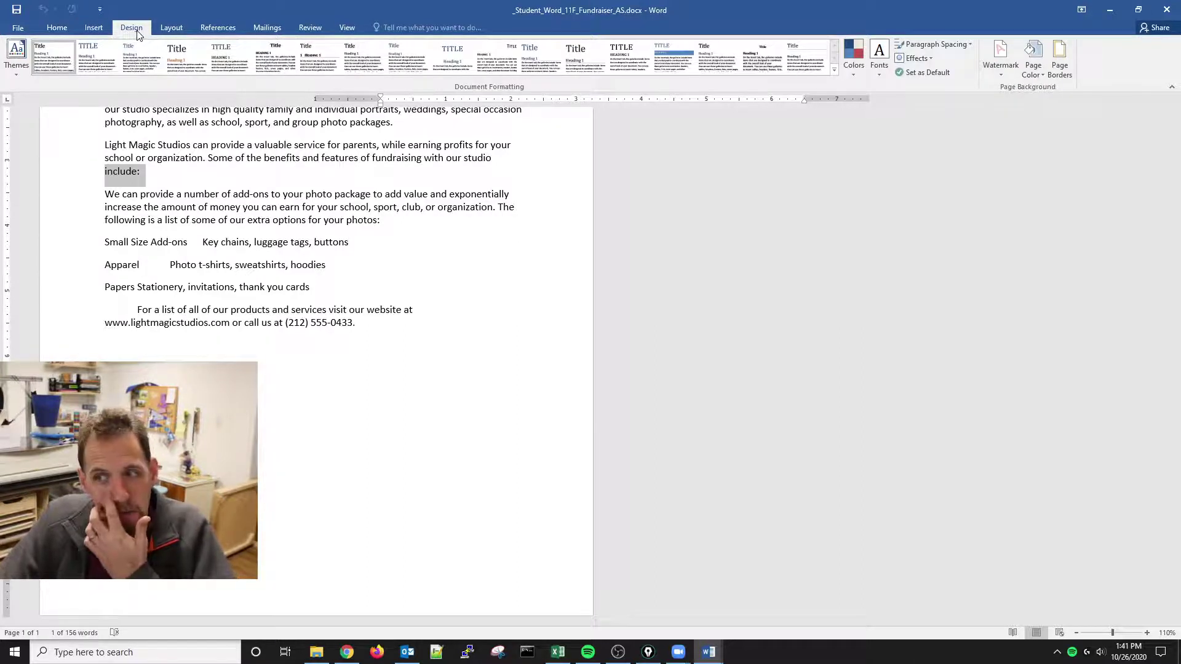
left_click(182, 35)
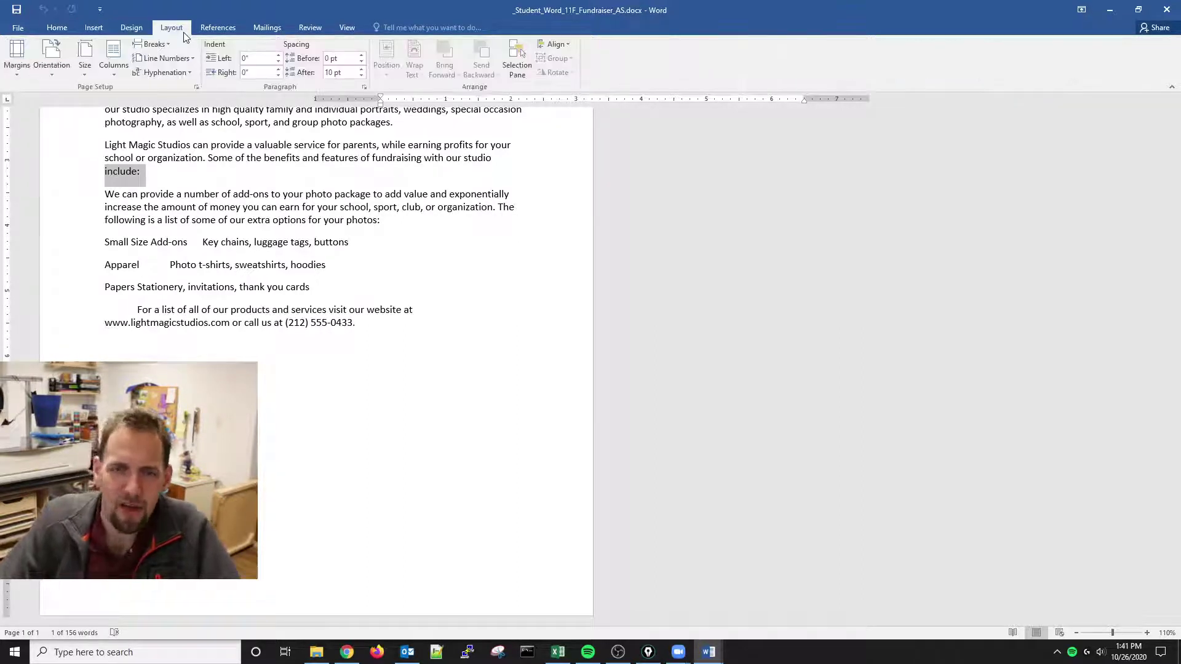
left_click(219, 29)
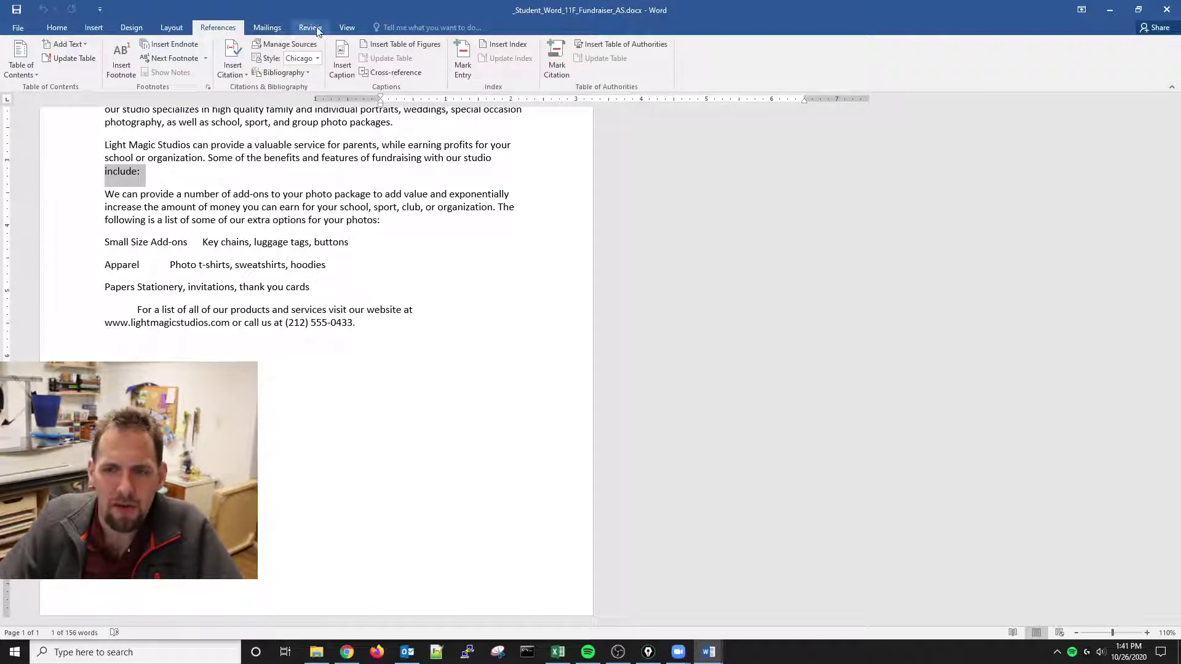
left_click(259, 30)
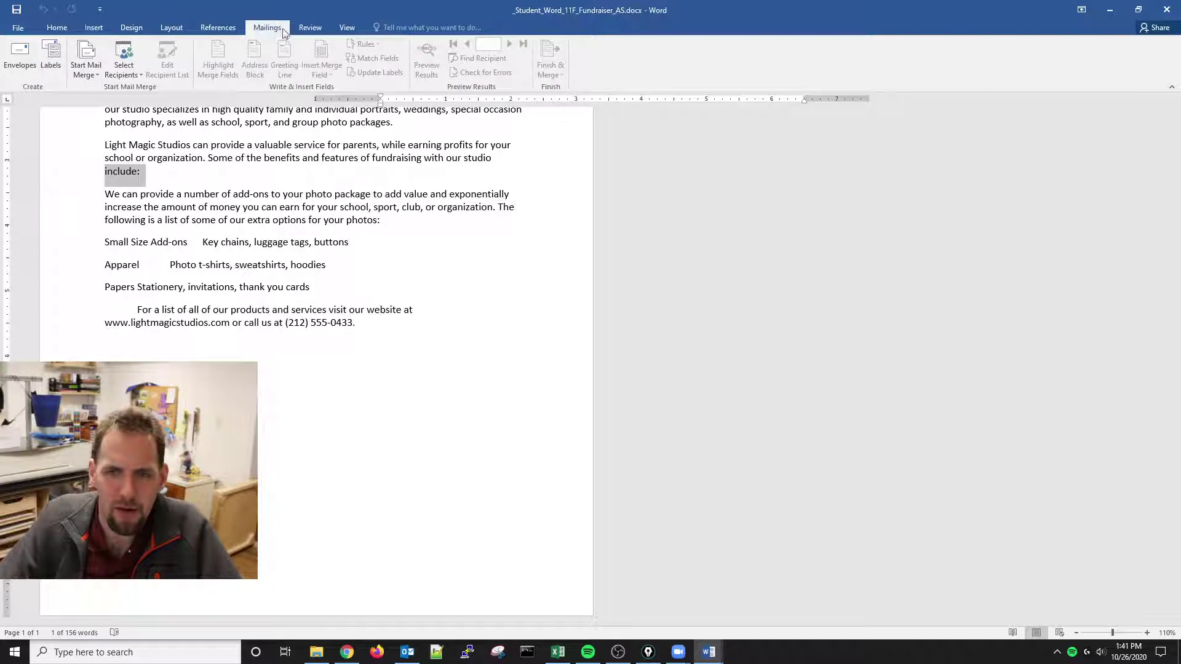
left_click(316, 30)
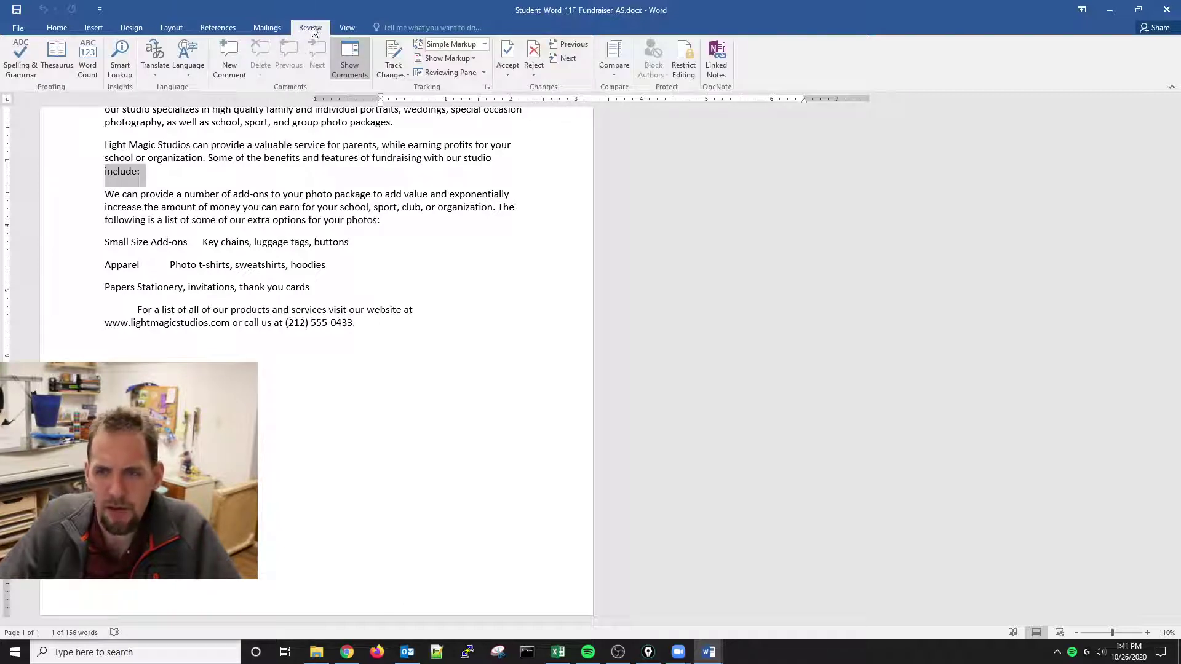
left_click(92, 30)
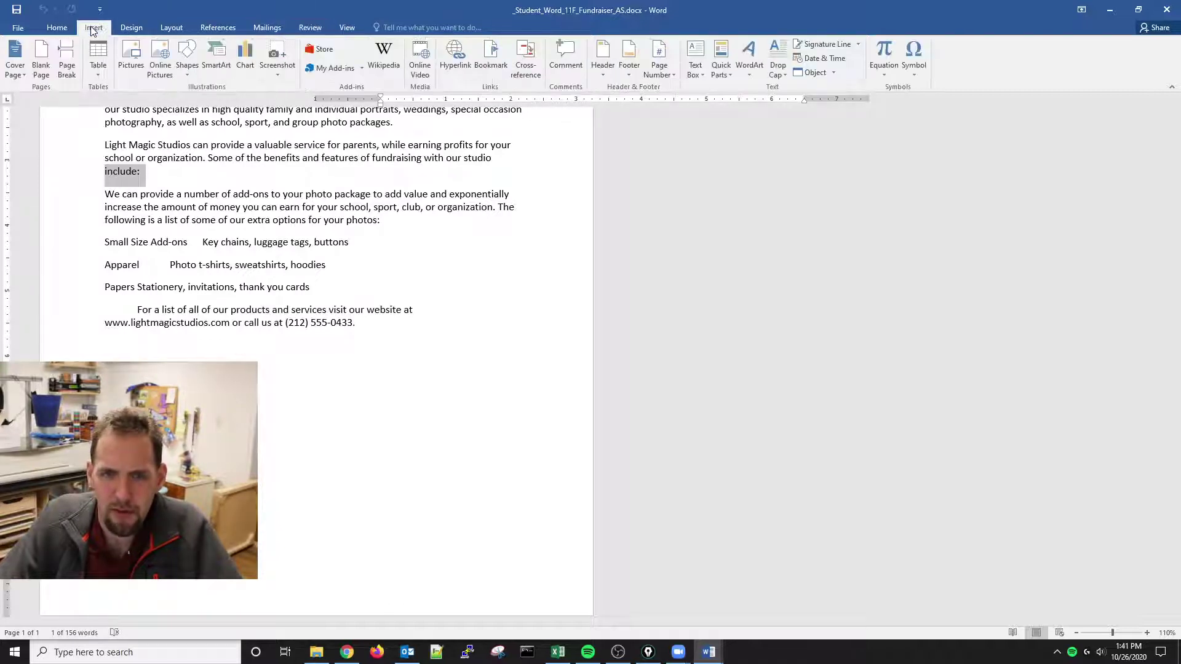
left_click(629, 58)
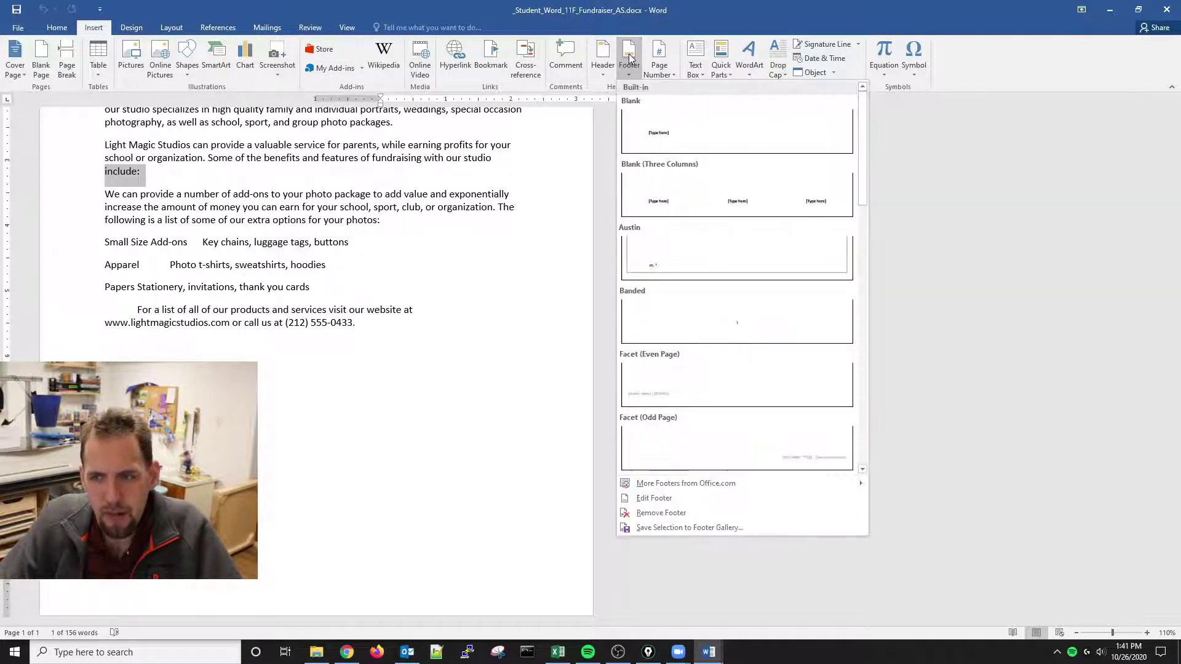
left_click(1138, 9)
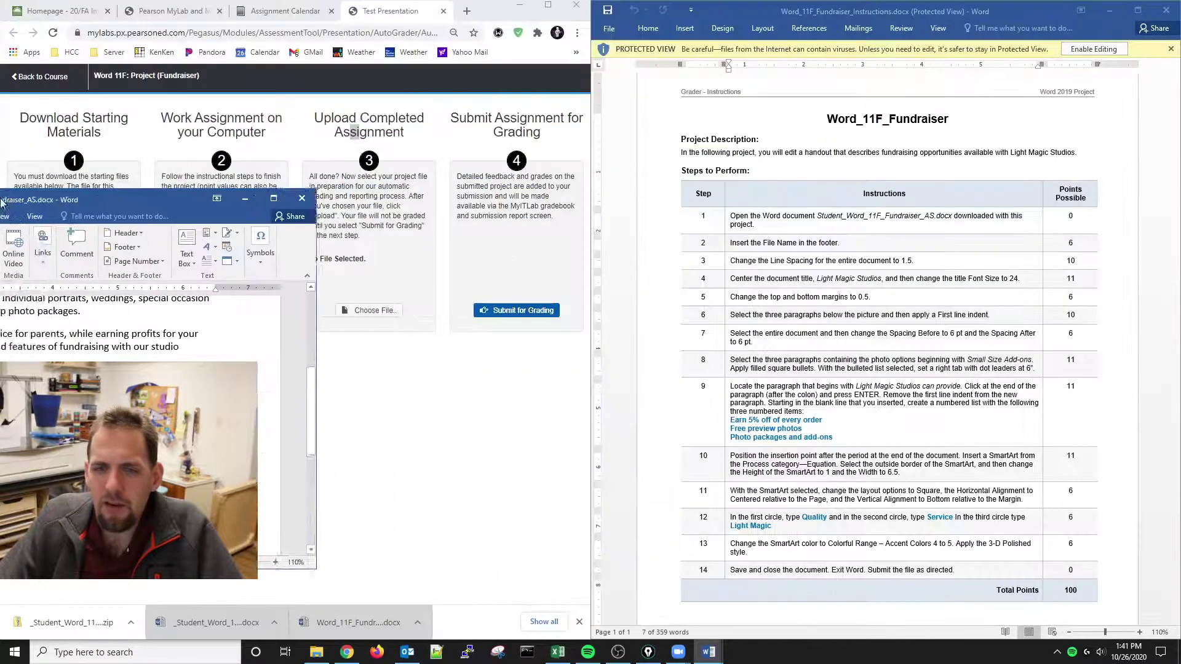
key("super+Left")
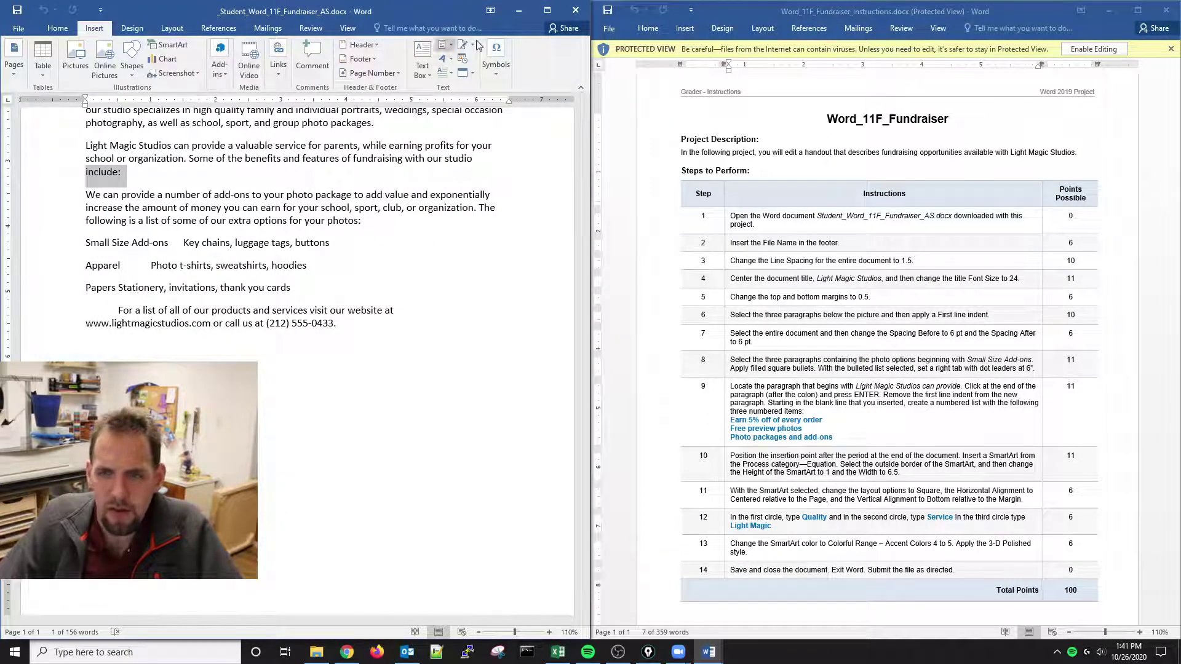
Step: Search the commands for "head" and "foot", preview the Add a Footer designs, and close the search without choosing one
left_click(416, 28)
type("head")
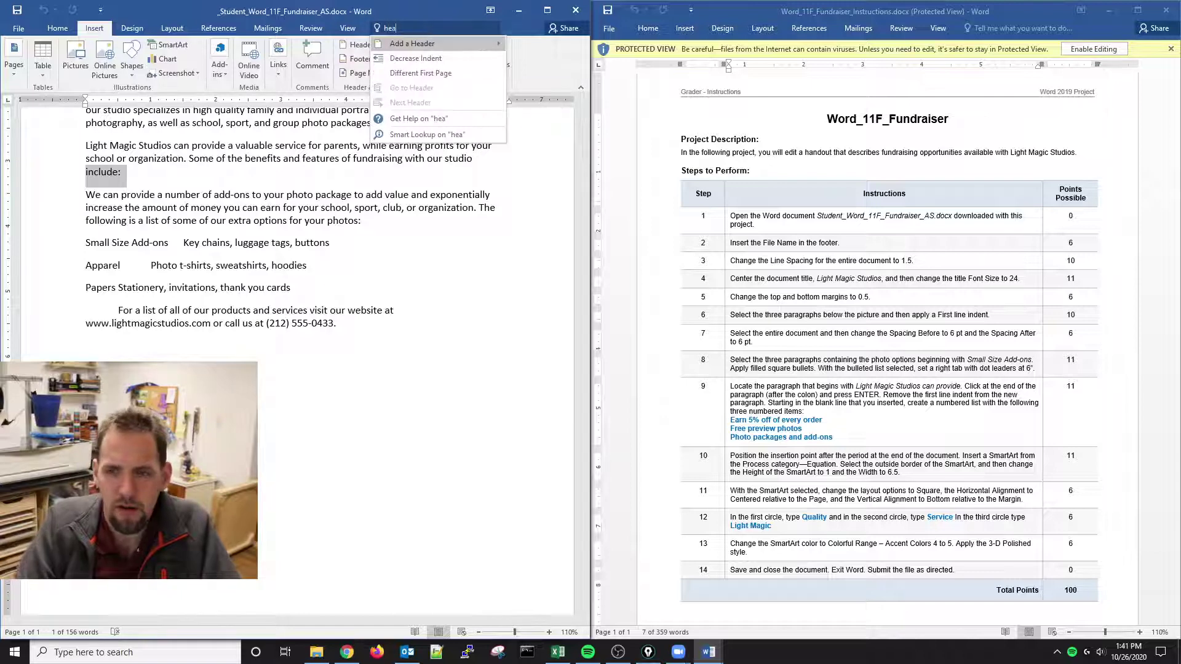
key("BackSpace")
key("BackSpace")
key("BackSpace")
key("BackSpace")
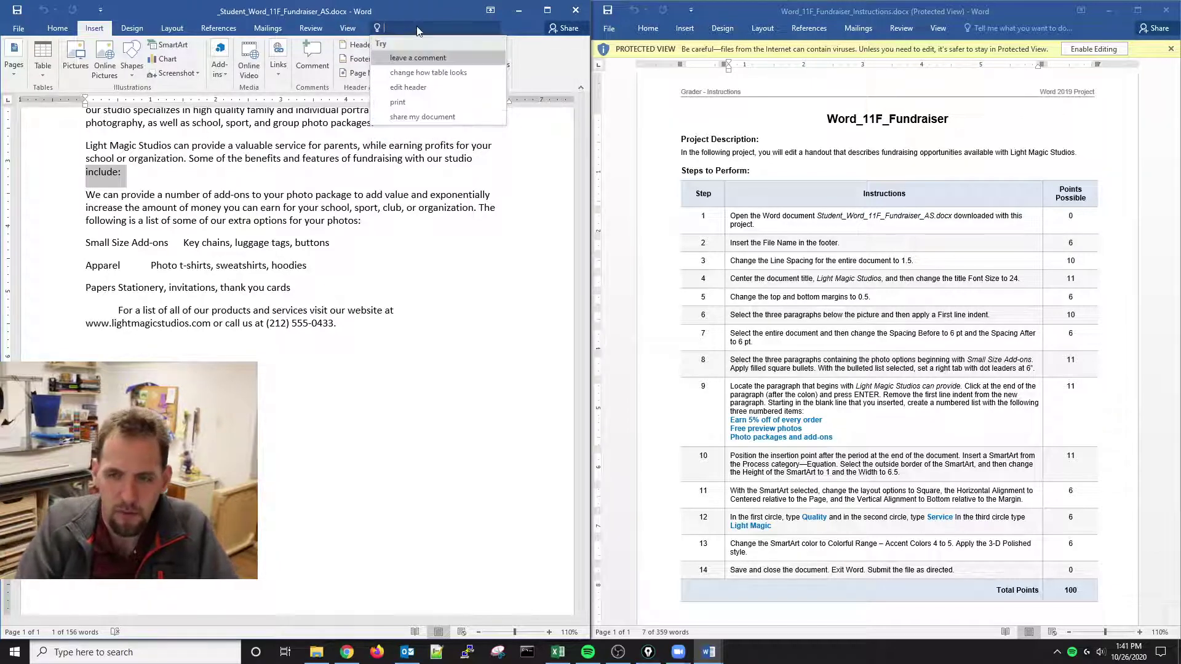
type("foot")
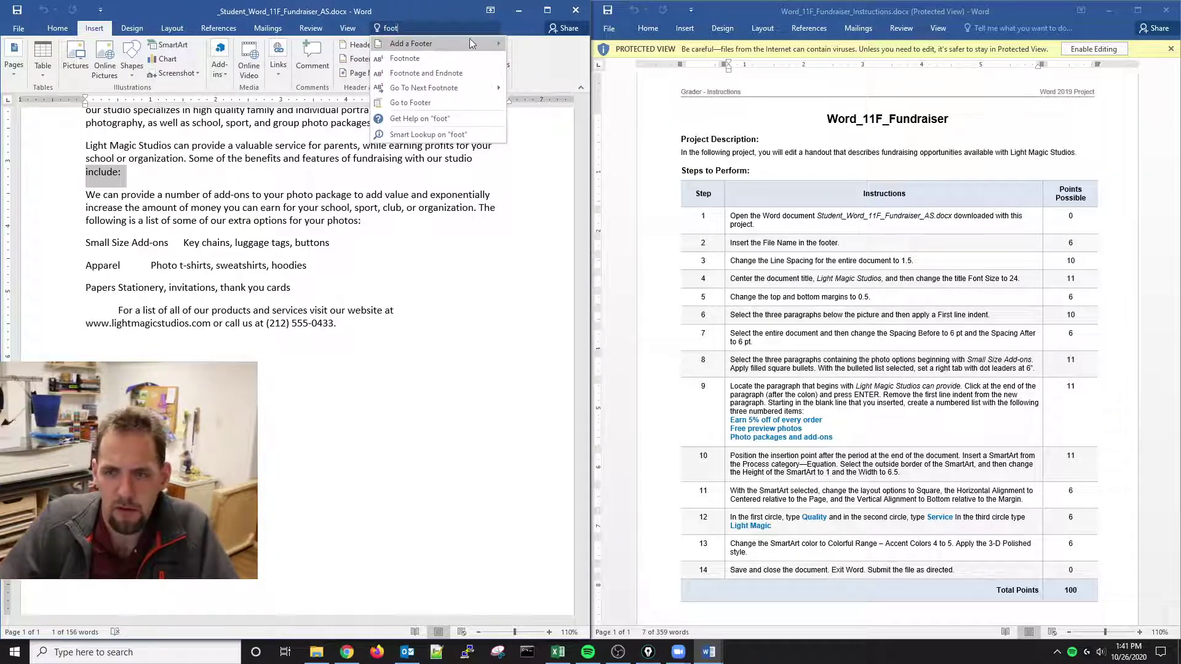
mouse_move(468, 39)
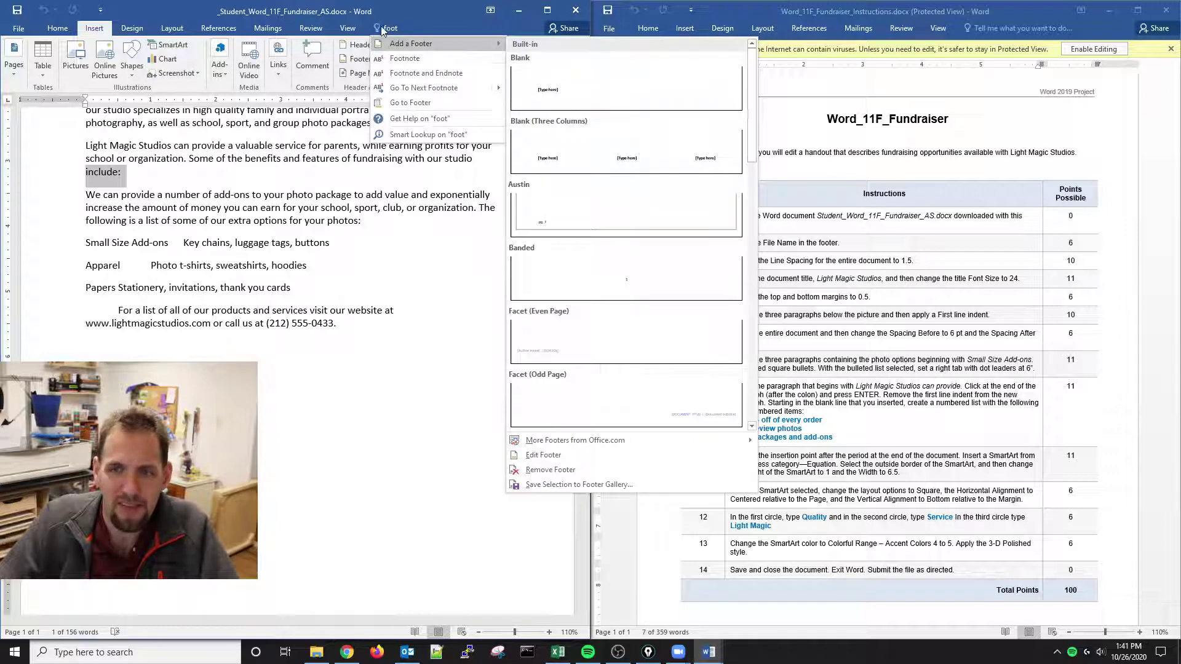
key("Escape")
key("Escape")
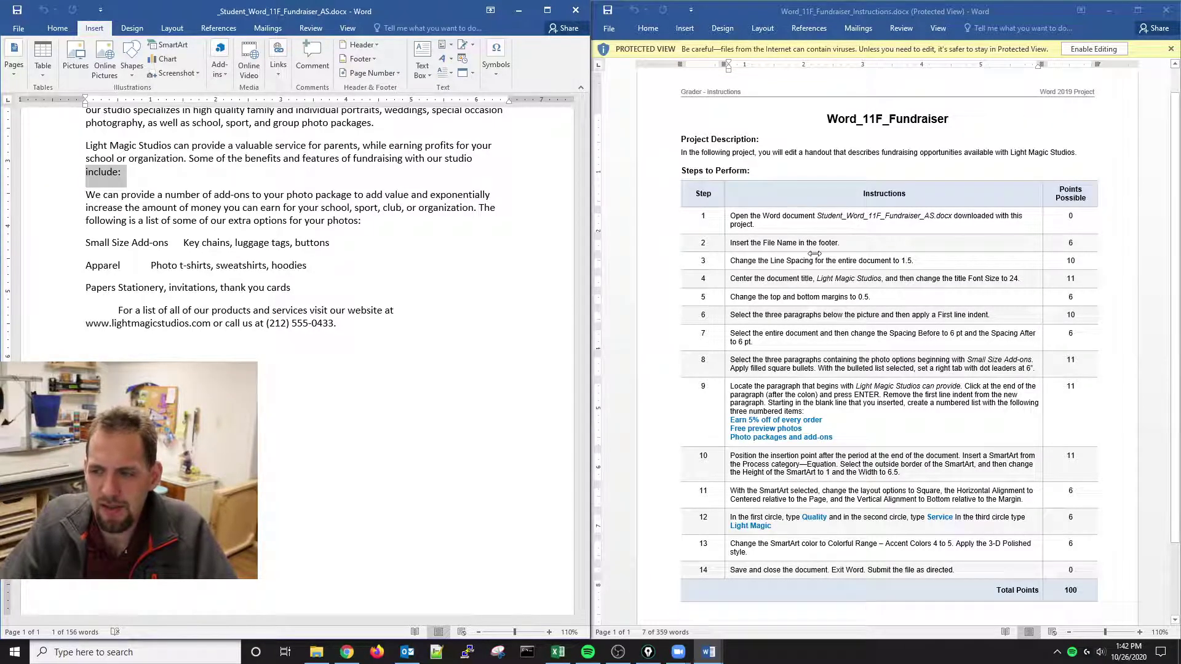
Step: Insert the File Name from Document Info into the student document's footer and return to the body text
left_click(271, 587)
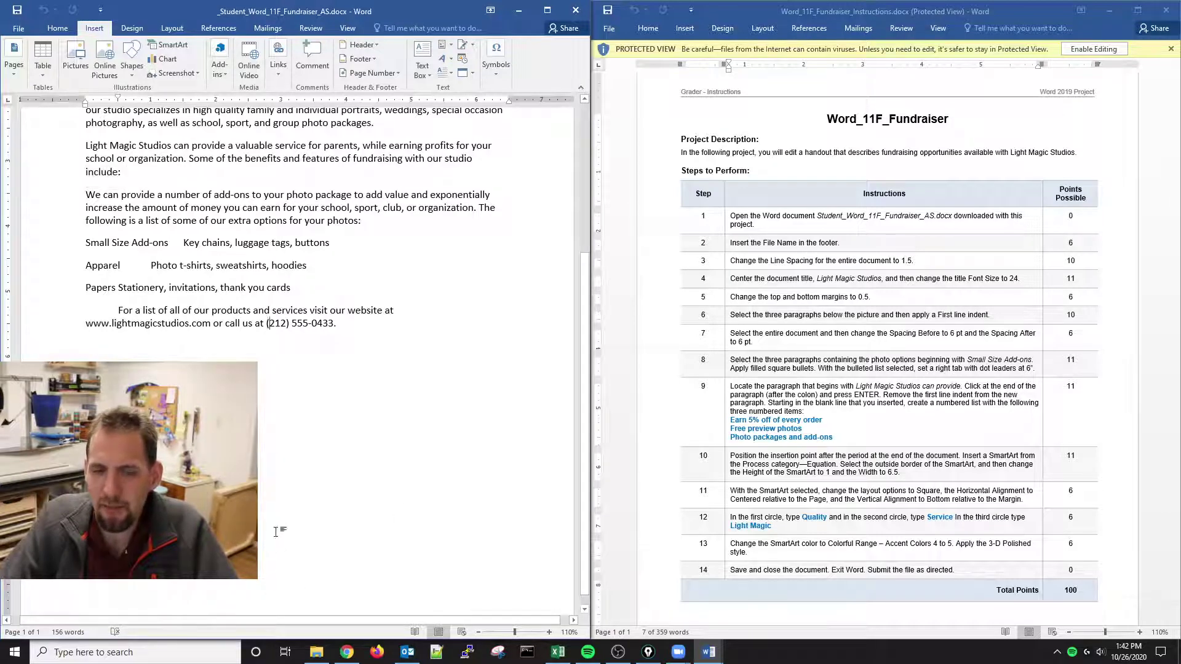
double_click(270, 587)
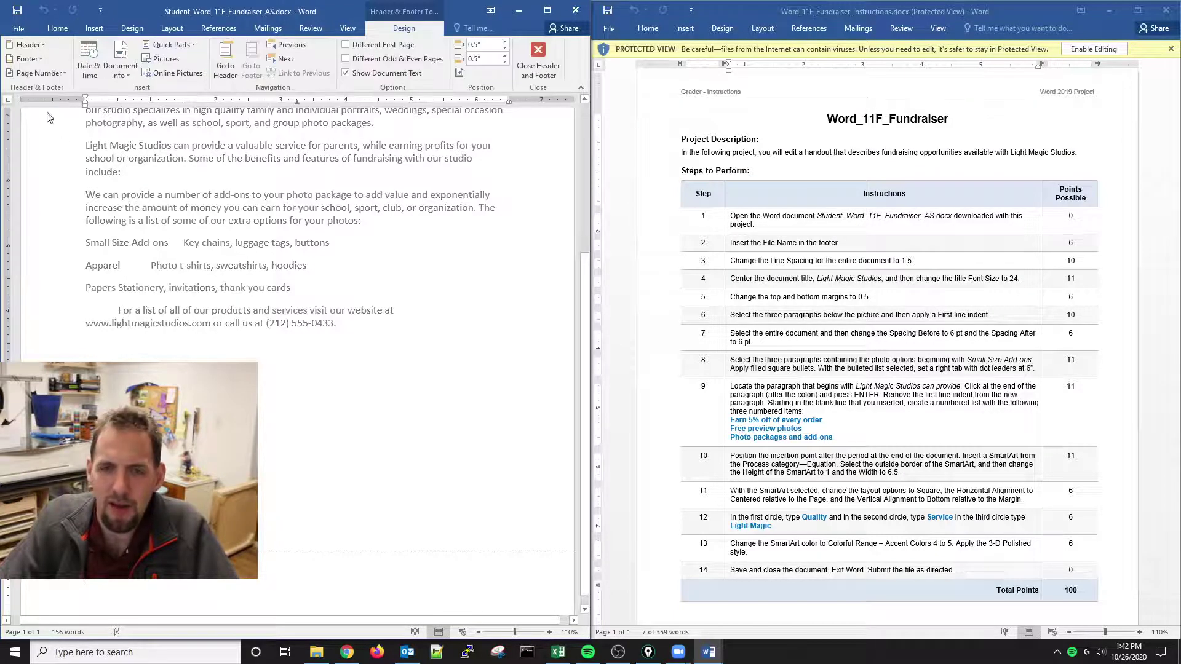
left_click(120, 68)
left_click(139, 103)
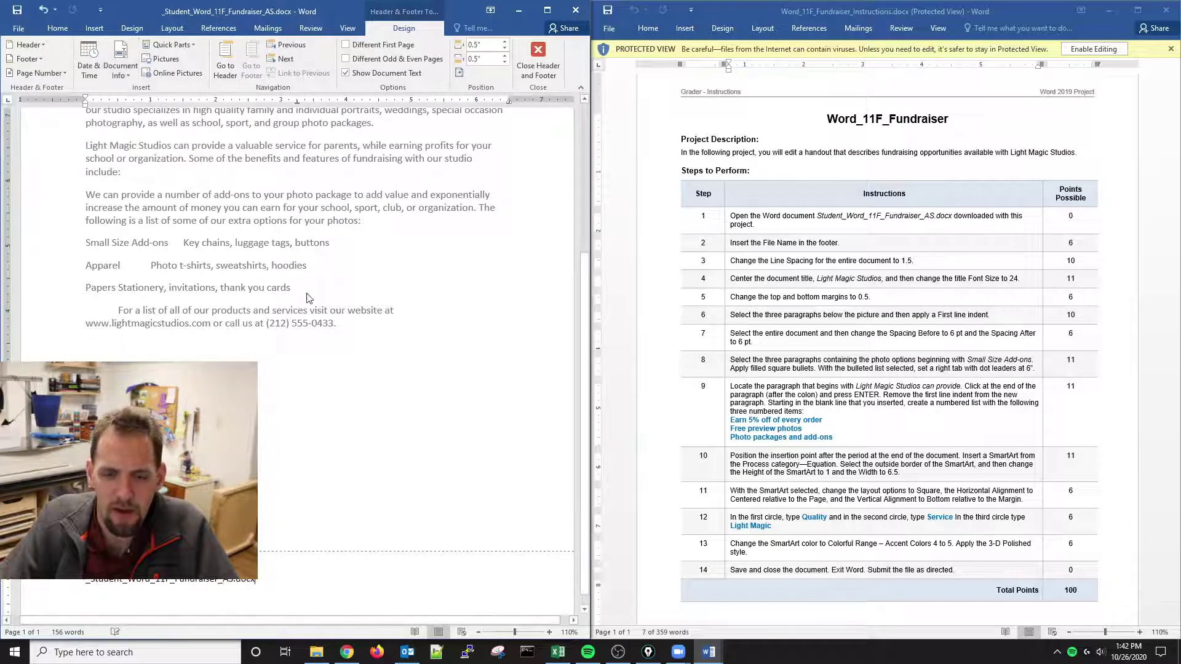
key("Escape")
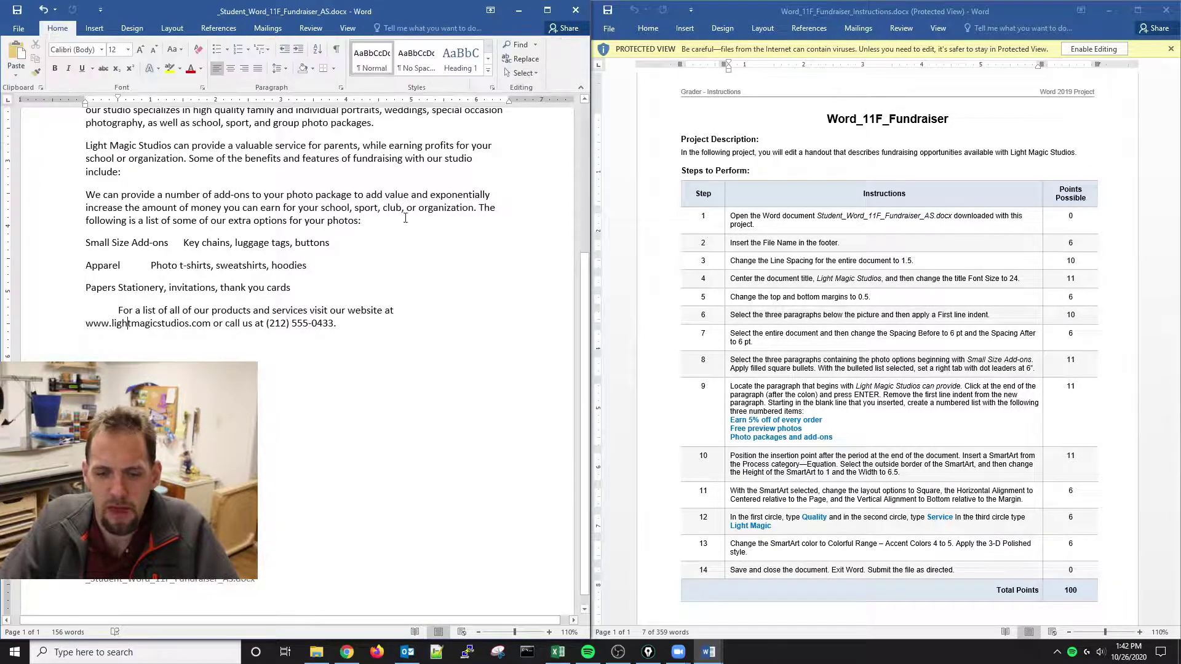
Step: Review the built-in footer designs and editing options, and close the gallery without choosing any
left_click(97, 28)
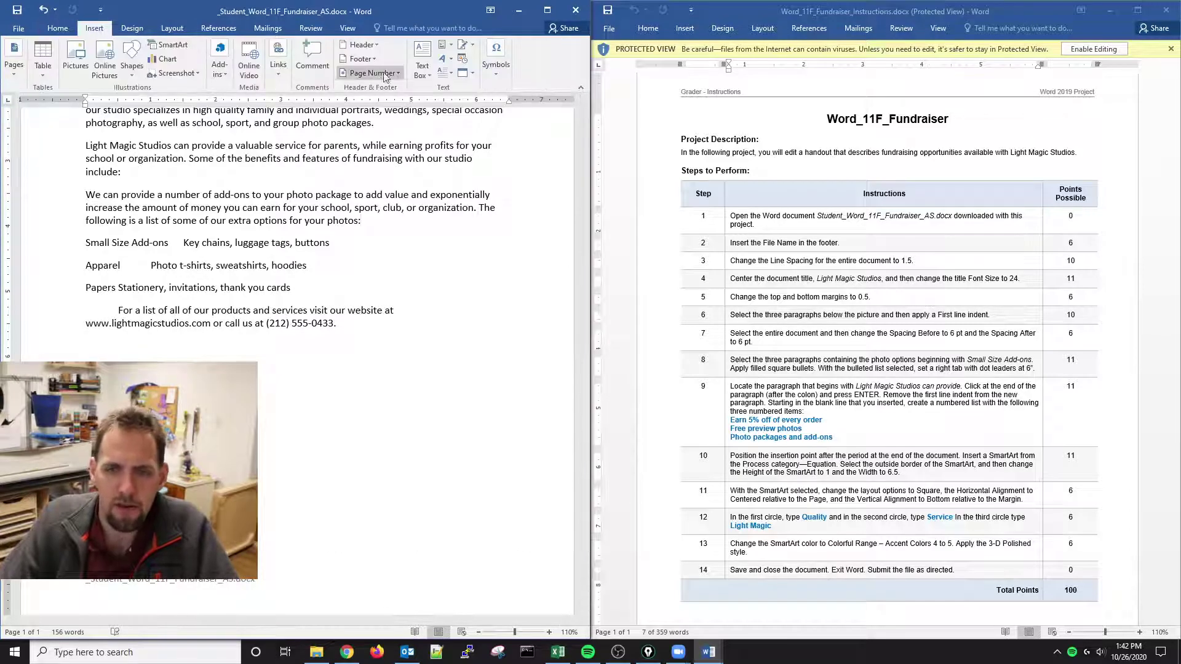
left_click(366, 60)
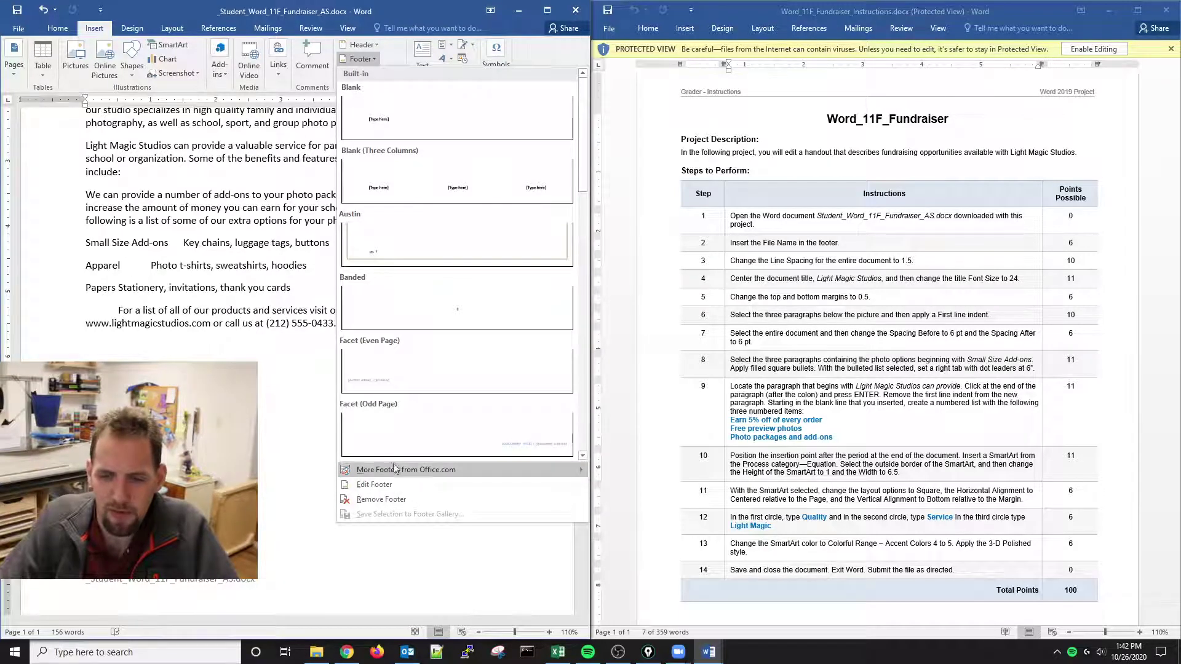
left_click(167, 359)
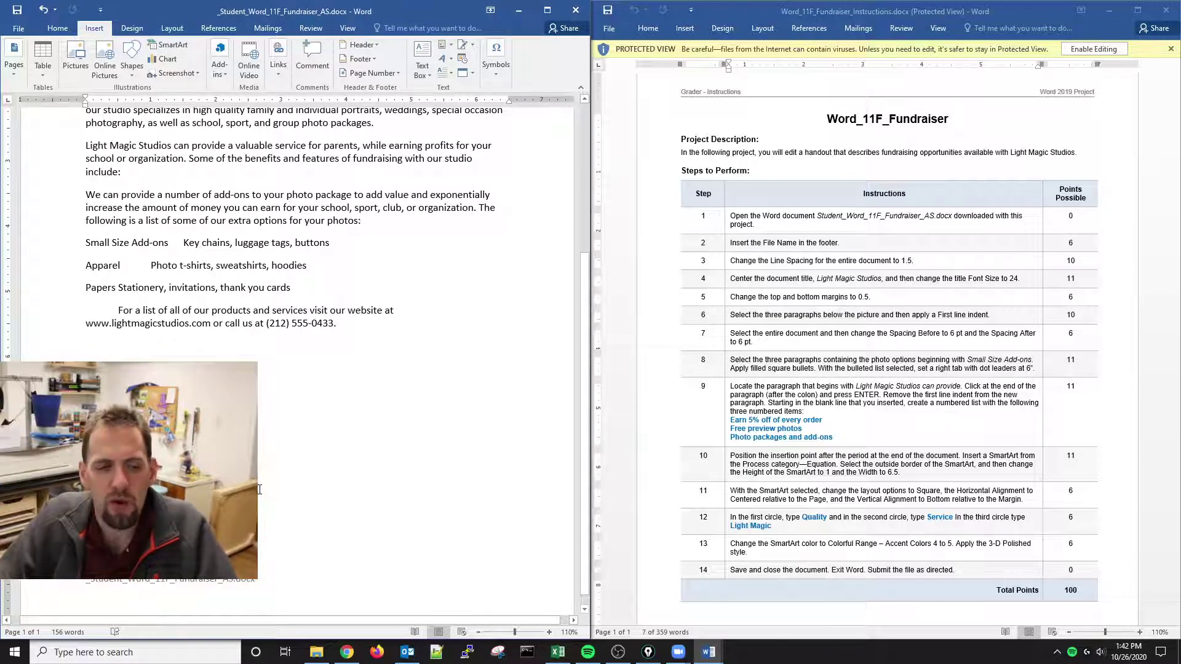
Step: Set the line spacing of the entire student document to 1.5
left_click(753, 244)
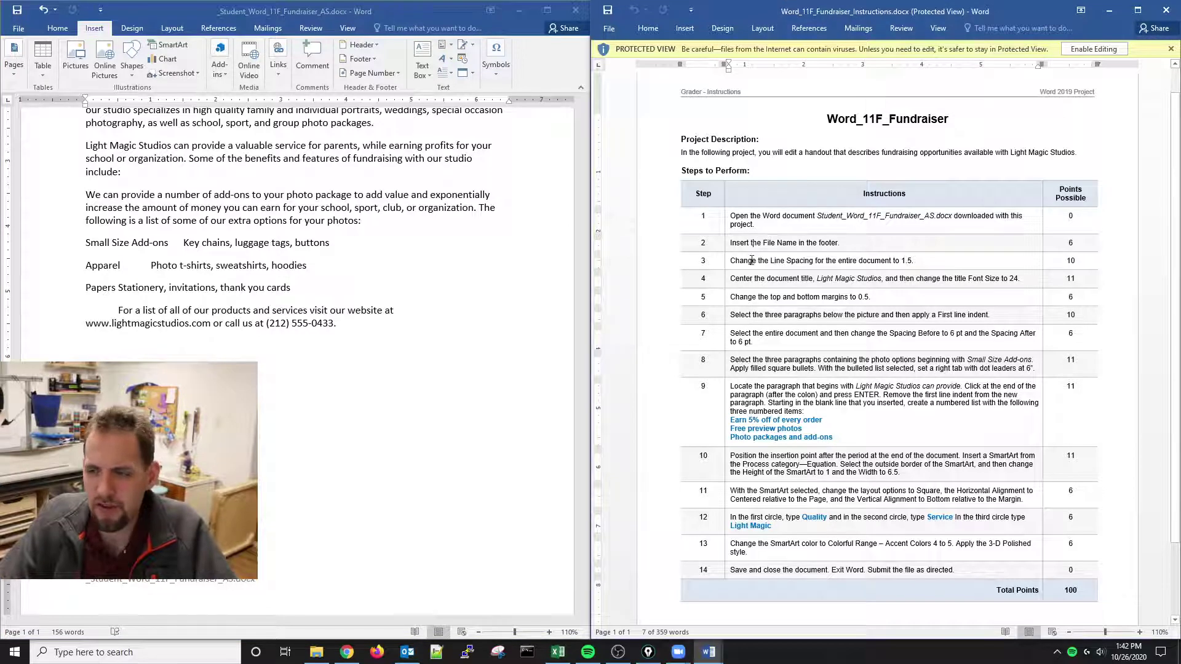
left_click_drag(751, 260, 835, 261)
left_click(320, 242)
scroll(300, 299, "up", 3)
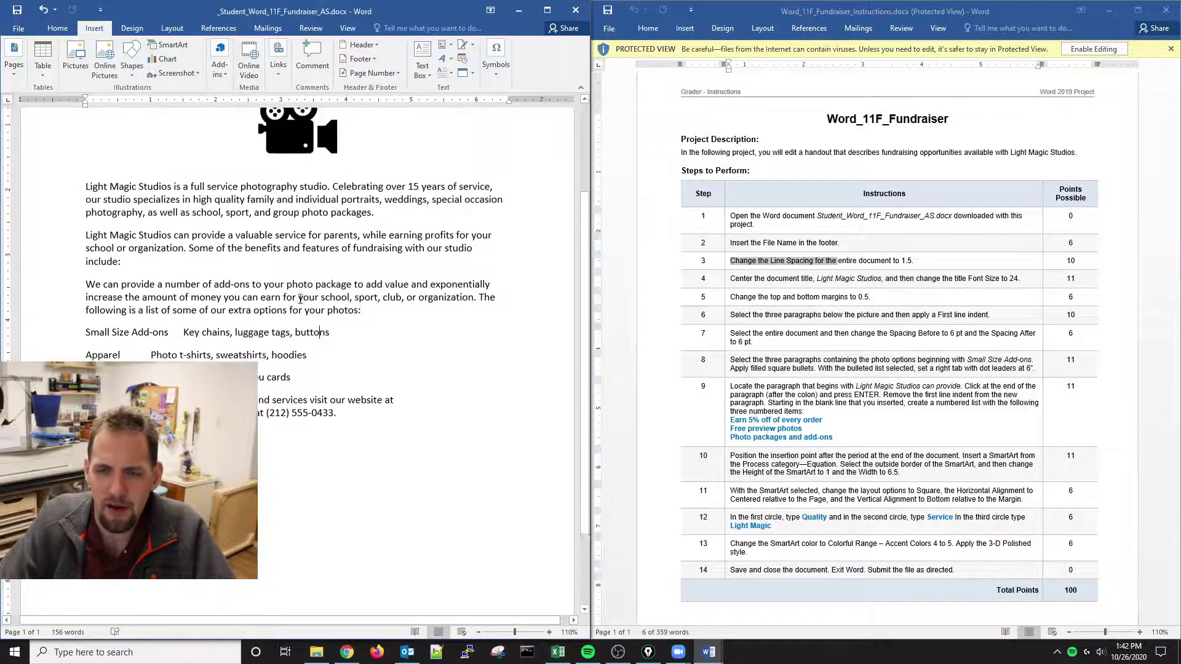
key("ctrl+a")
scroll(184, 283, "up", 3)
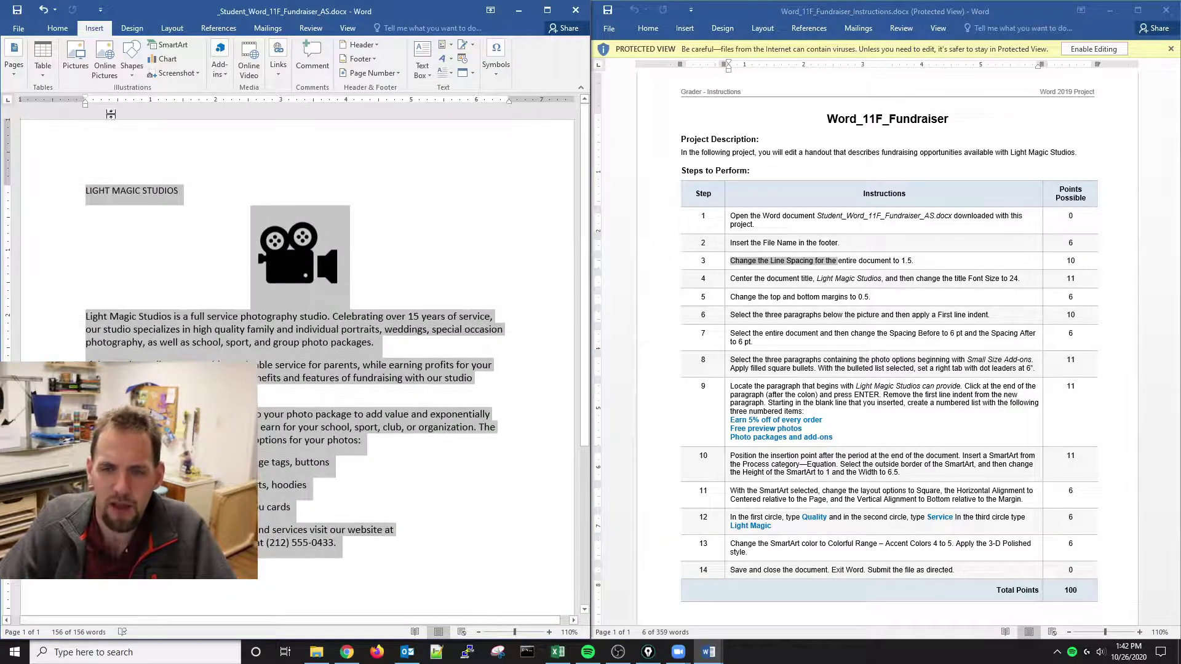
left_click(57, 28)
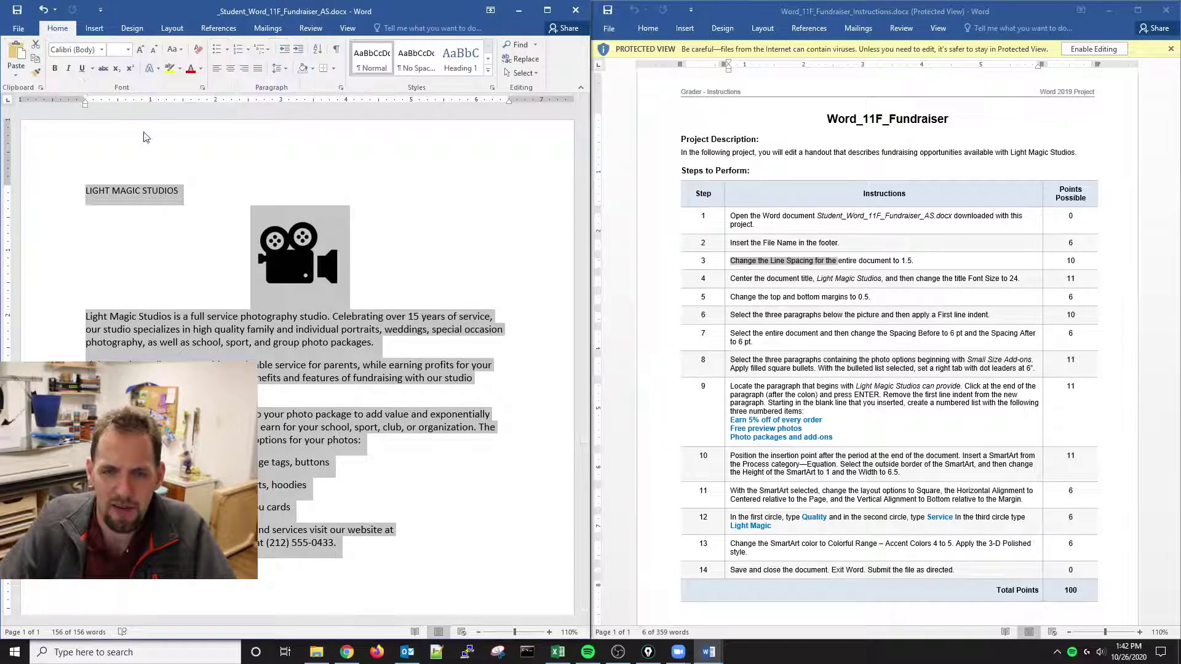
left_click(282, 71)
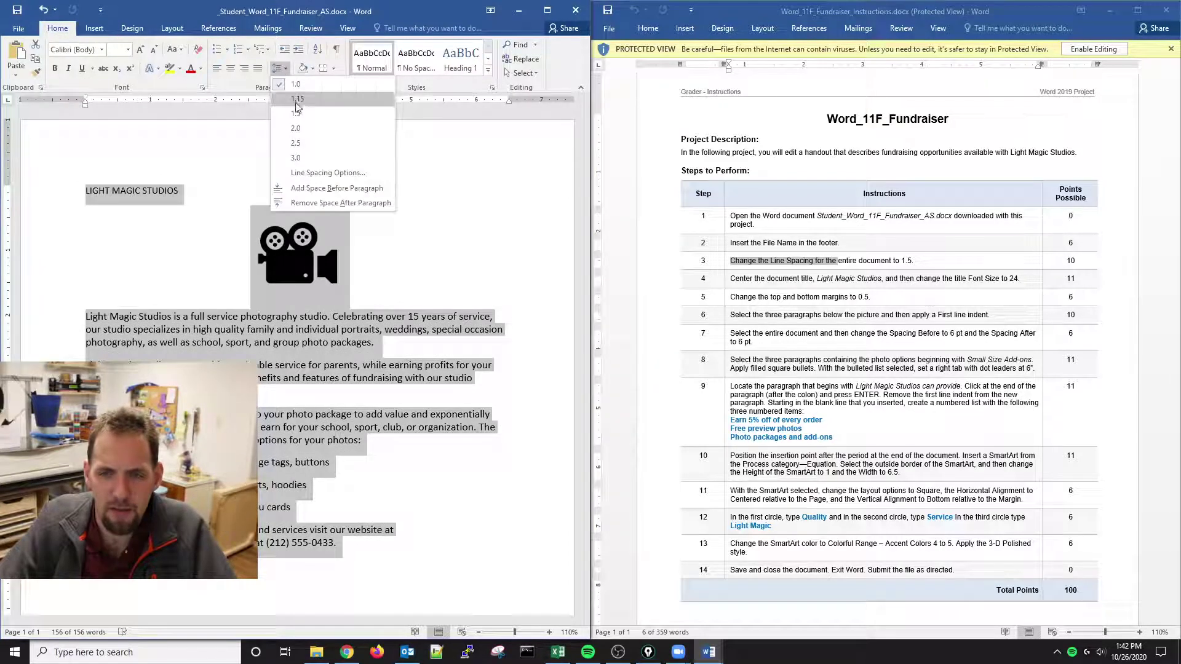
left_click(330, 117)
left_click(799, 333)
left_click(361, 384)
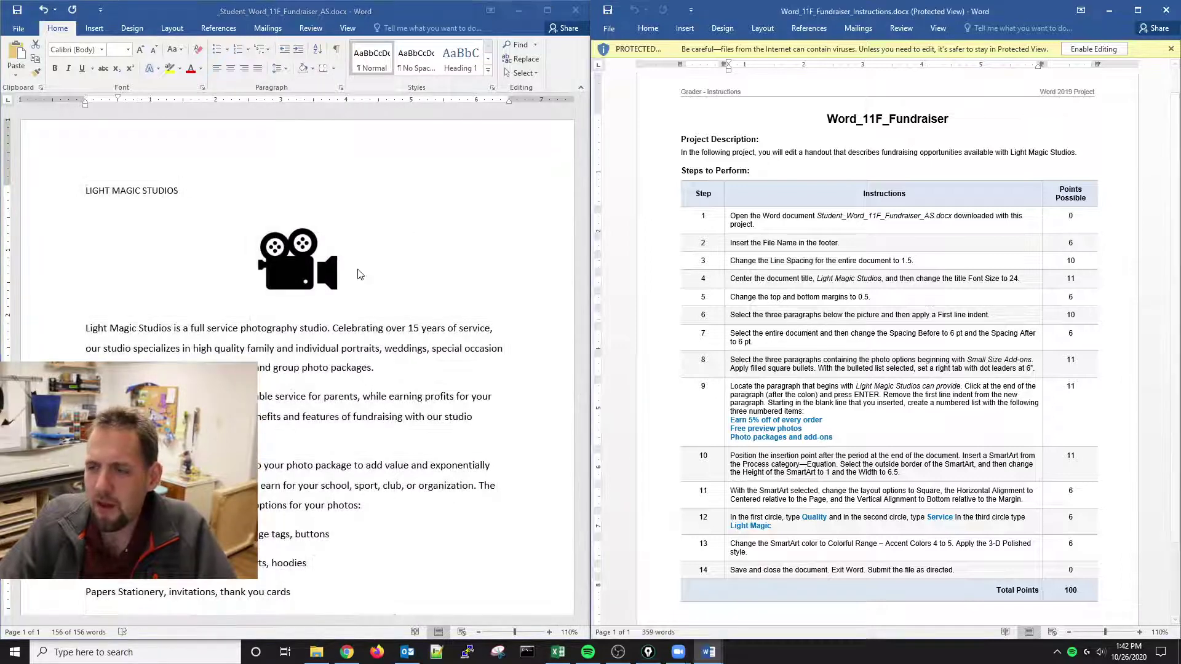
key("ctrl+a")
left_click(185, 336)
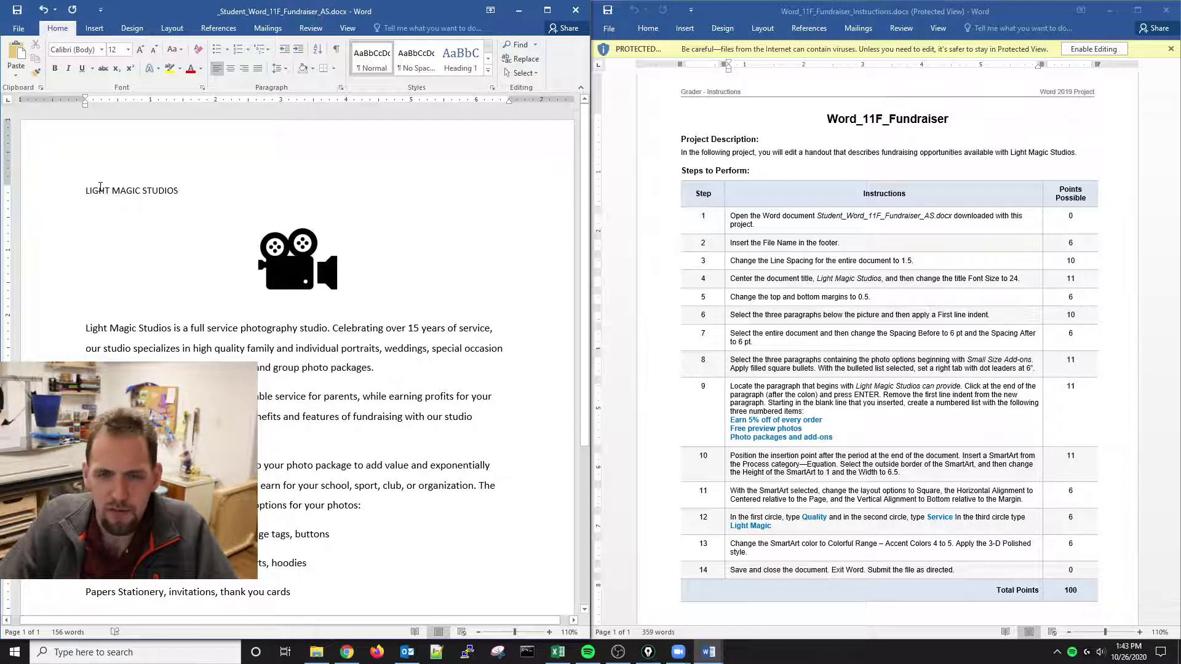
Step: Replace the all-caps title of the student document with "Light Magic Studios" in title case
left_click_drag(100, 188, 164, 194)
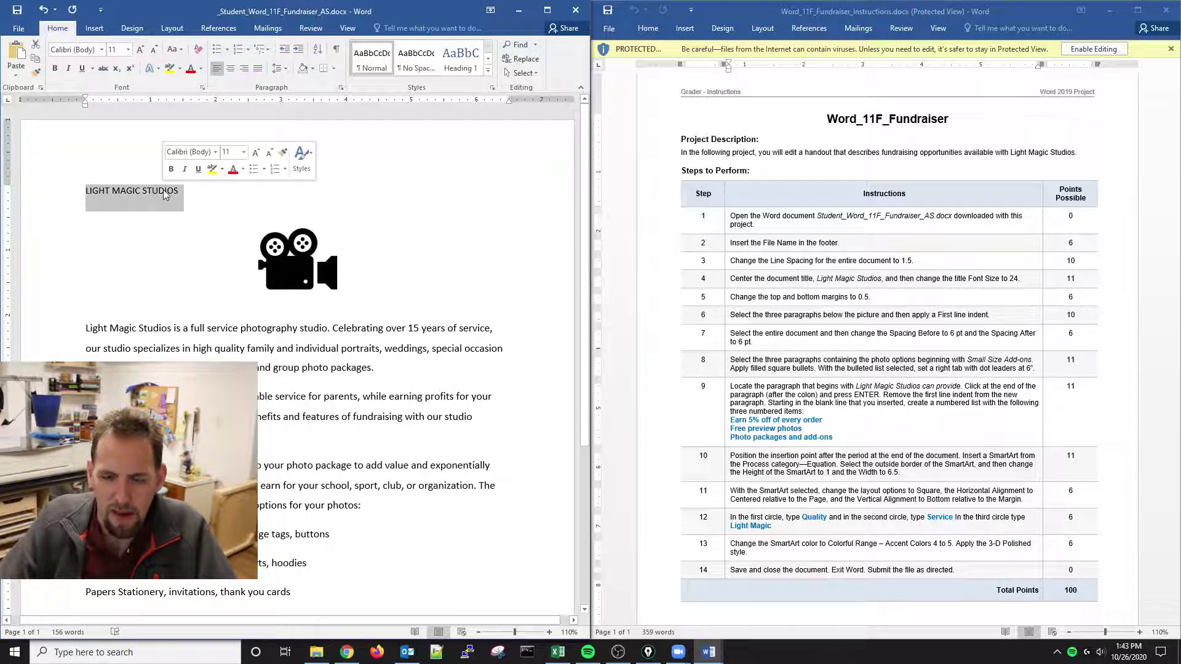
type("Lig")
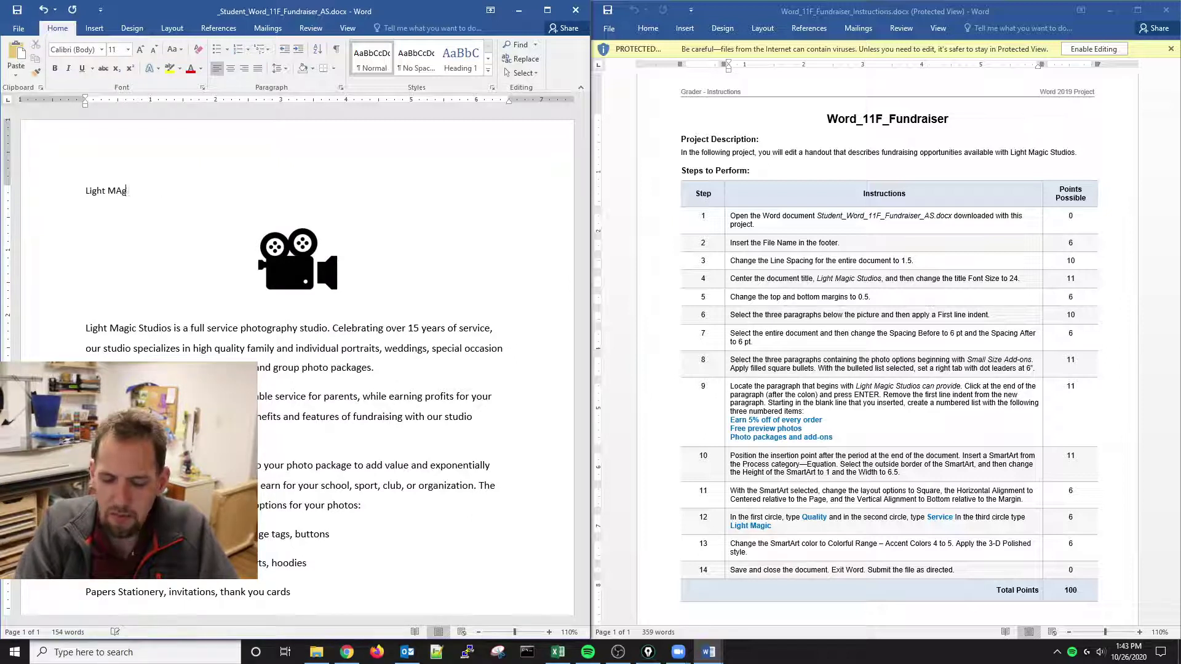
type("ht Magic Studios")
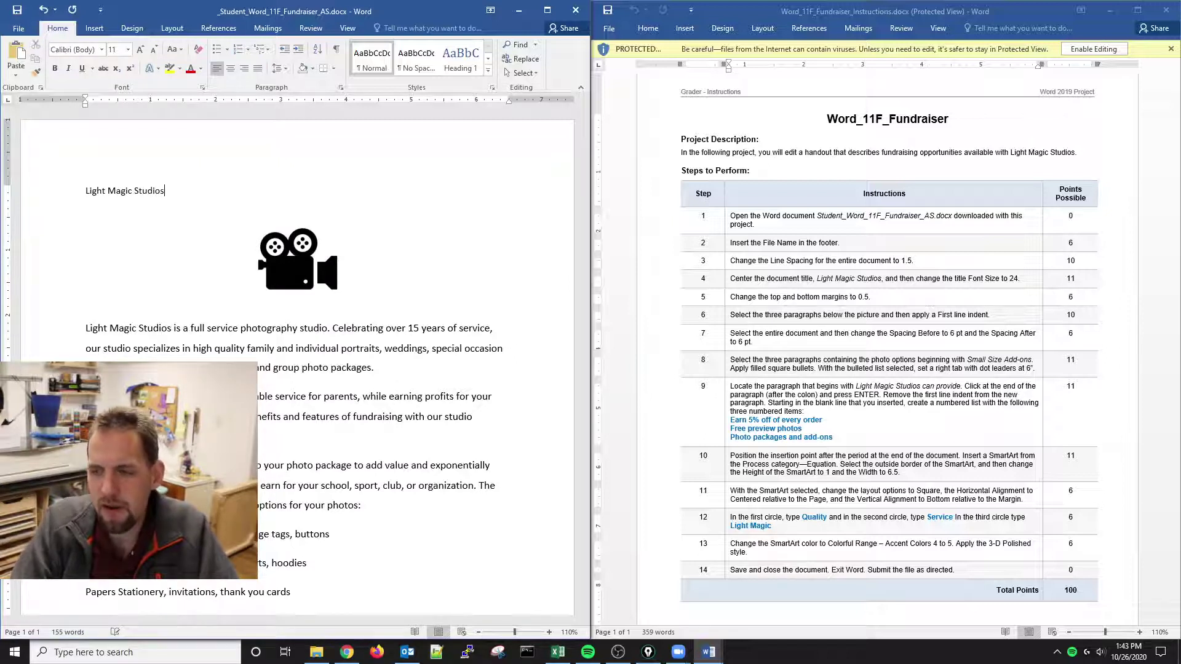
left_click(849, 297)
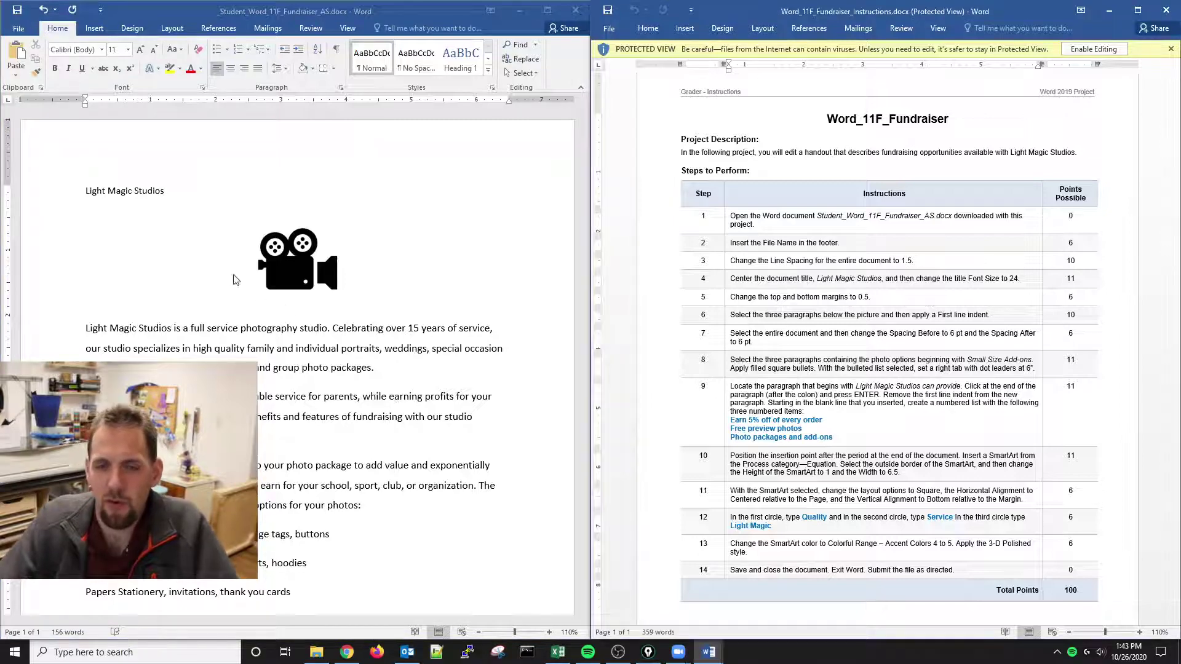
Step: Check the font size requirement in instruction 4, look over the student document, and switch to the assignment page in Chrome
left_click(179, 190)
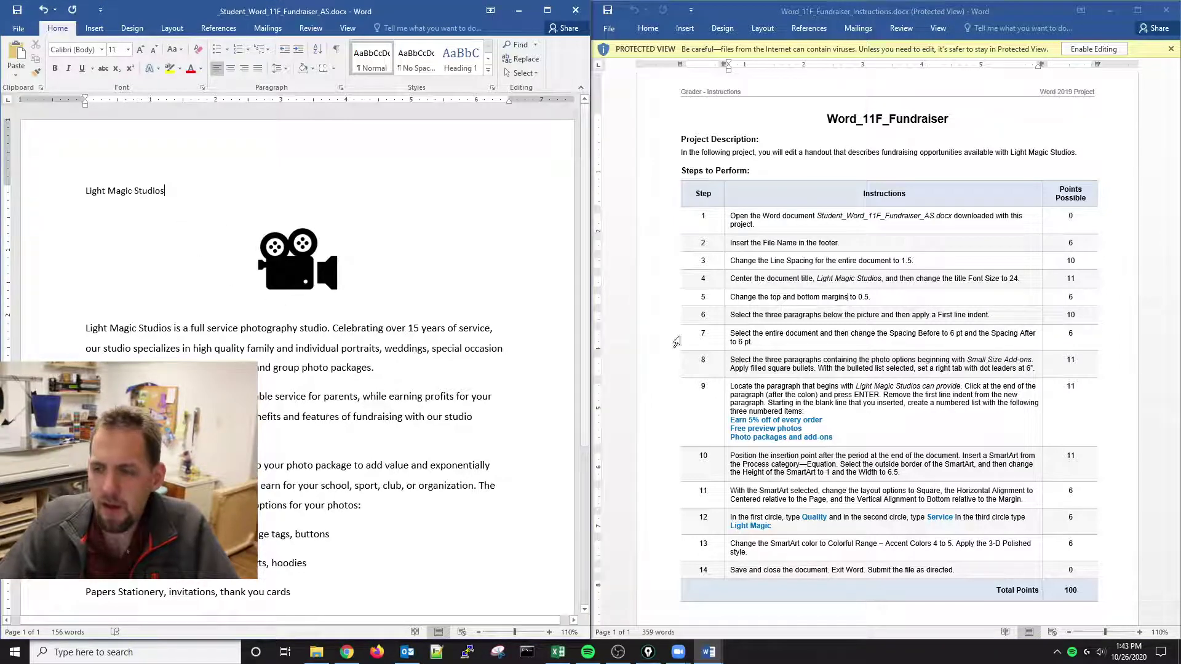
left_click_drag(969, 279, 1010, 280)
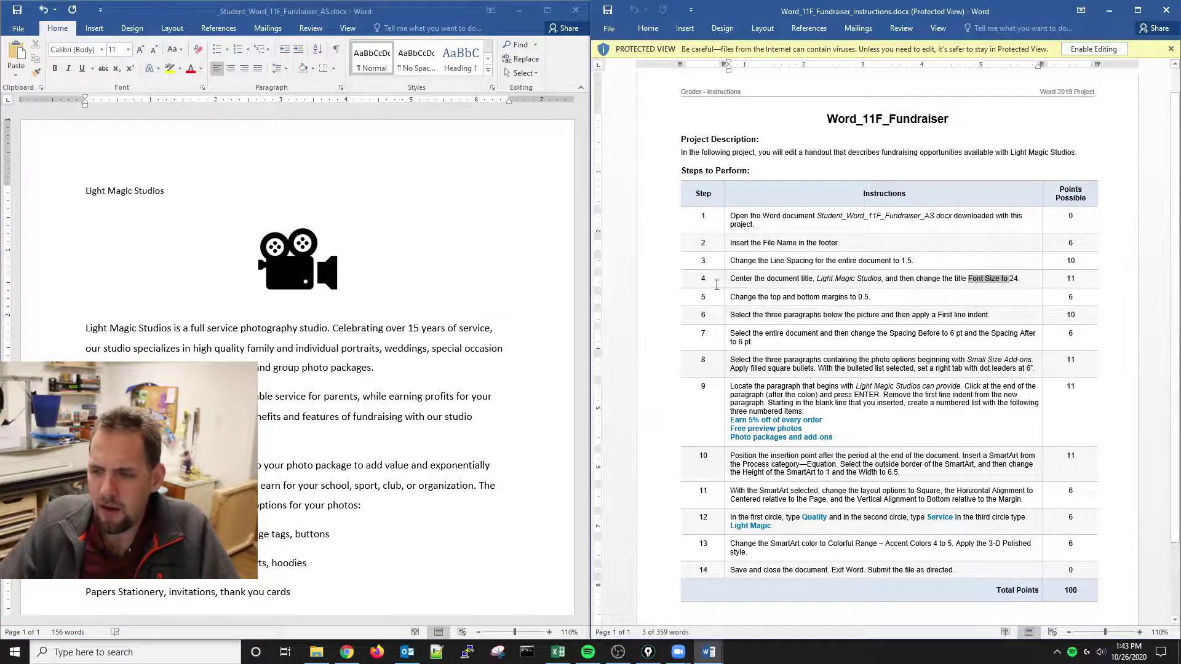
scroll(458, 323, "down", 4)
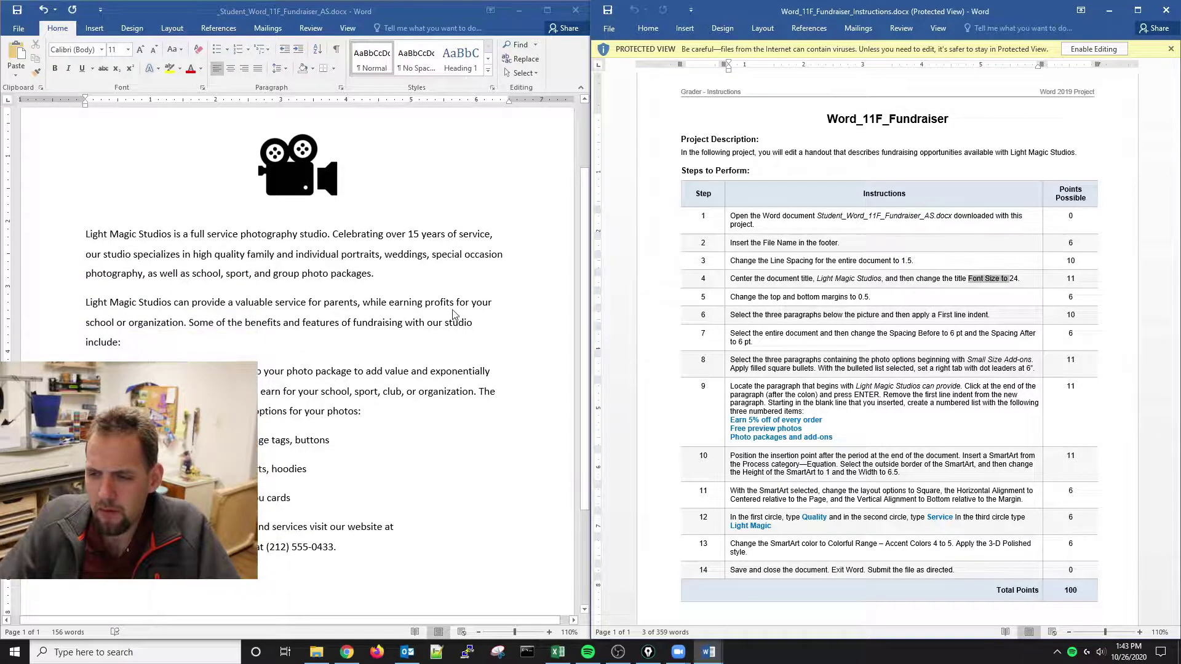
left_click(350, 279)
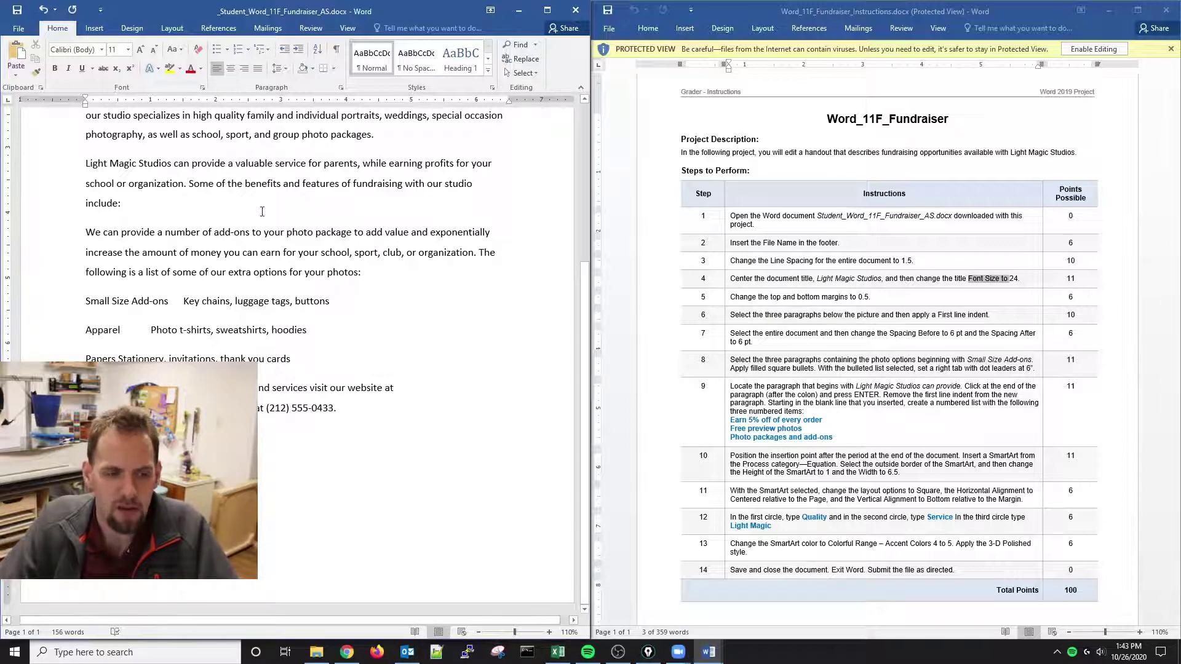
scroll(297, 363, "up", 1)
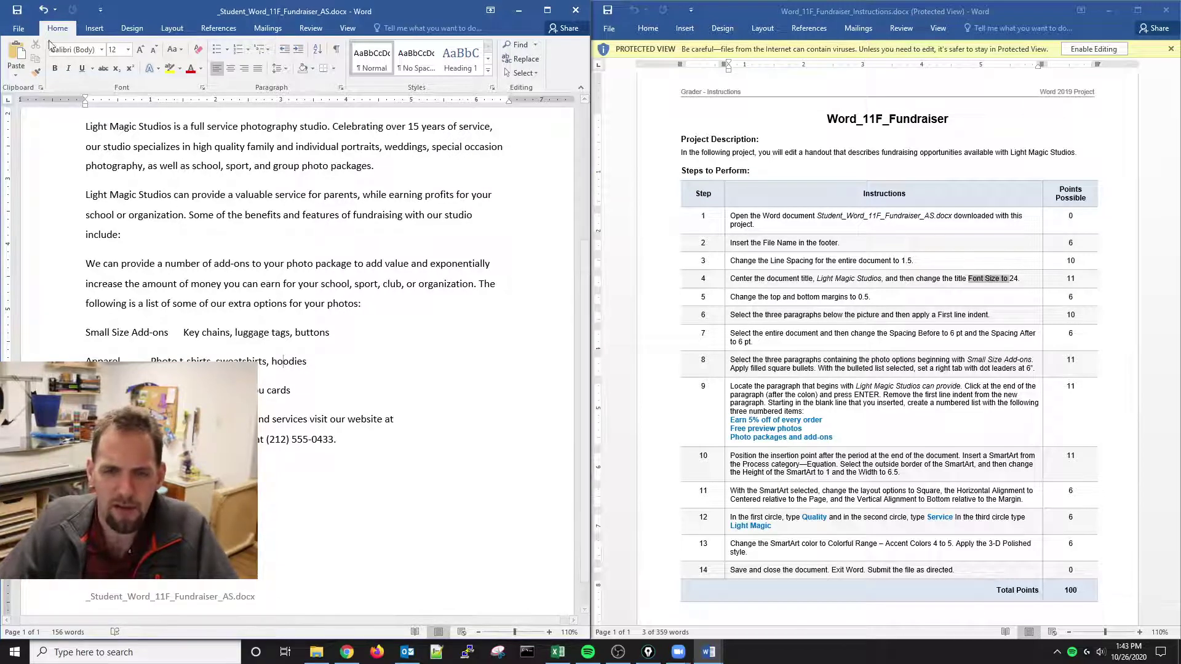
left_click(347, 652)
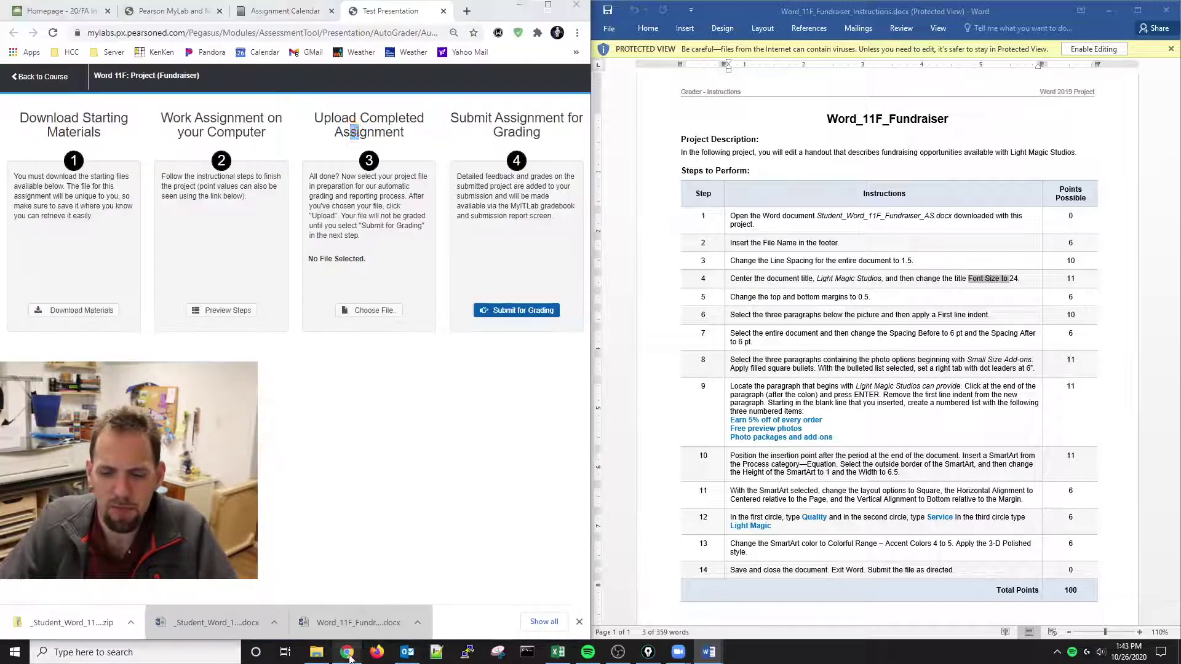
left_click(361, 313)
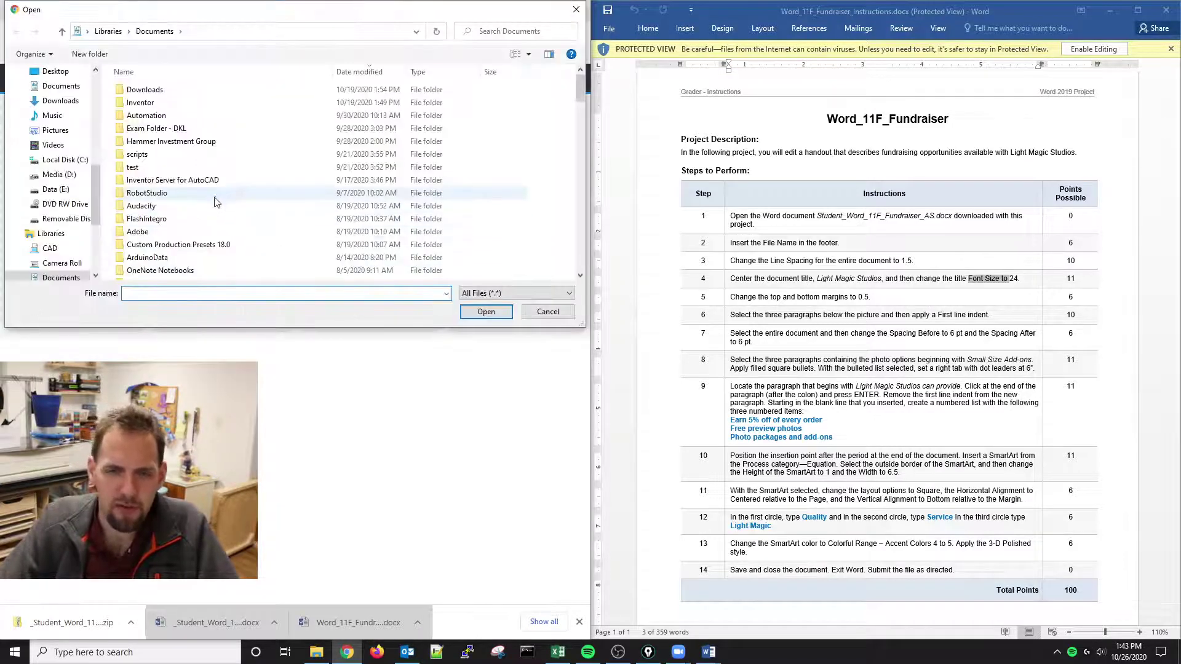
scroll(286, 161, "down", 2)
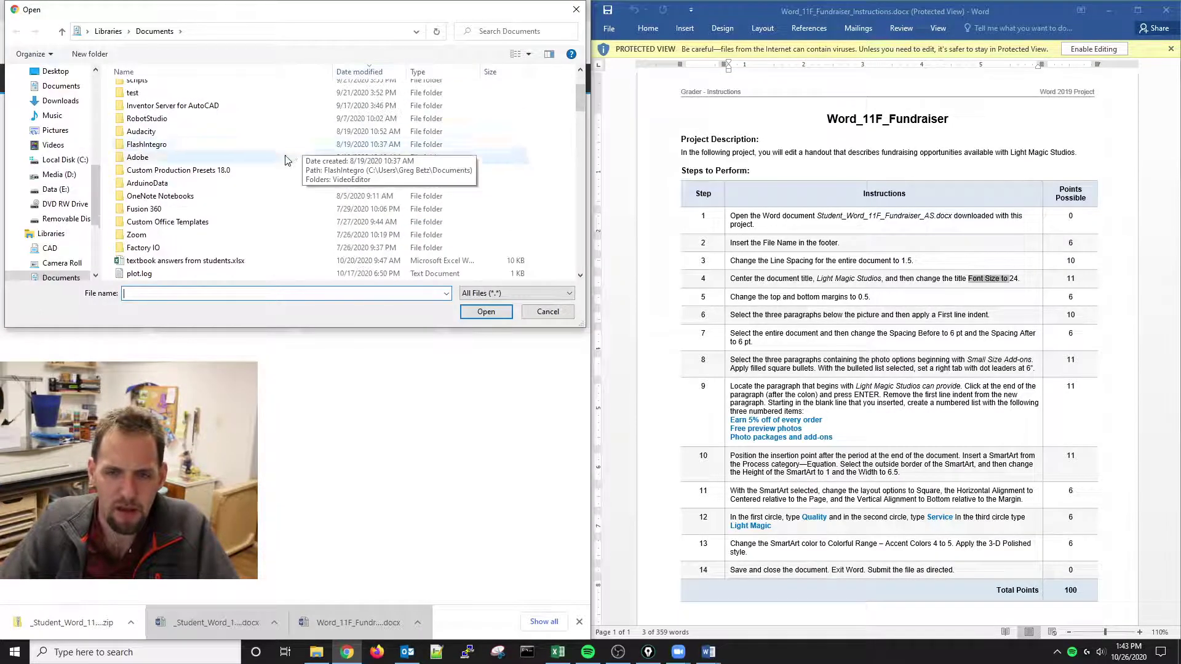
scroll(286, 160, "down", 2)
scroll(259, 142, "up", 4)
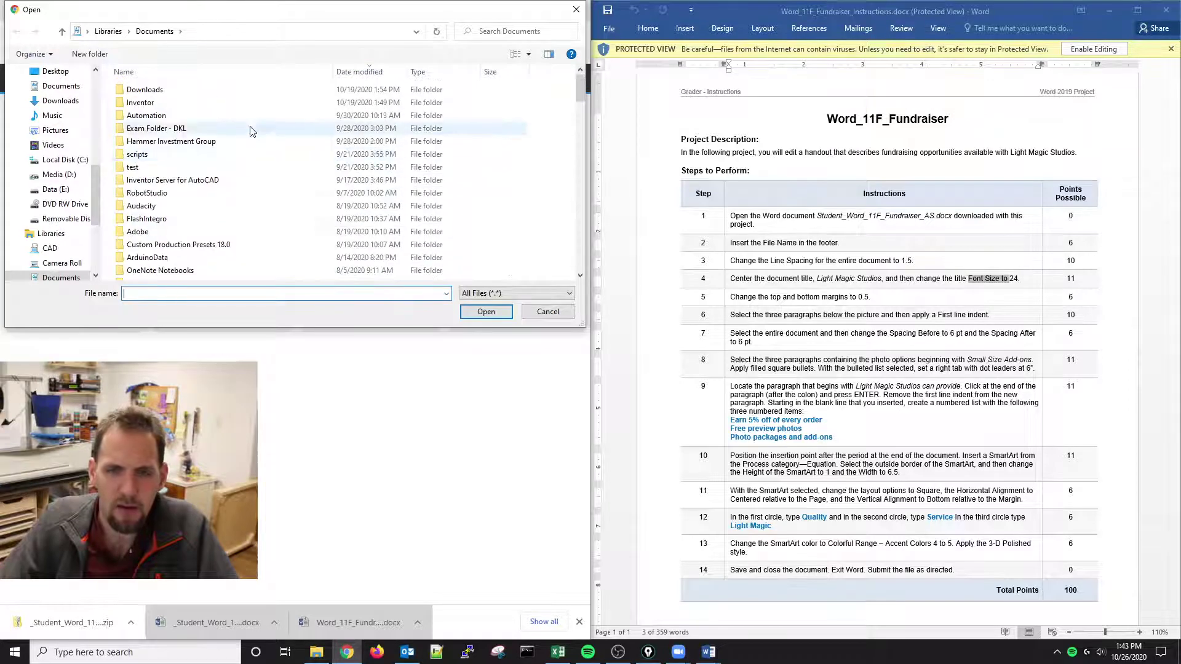
left_click(375, 72)
scroll(345, 185, "down", 4)
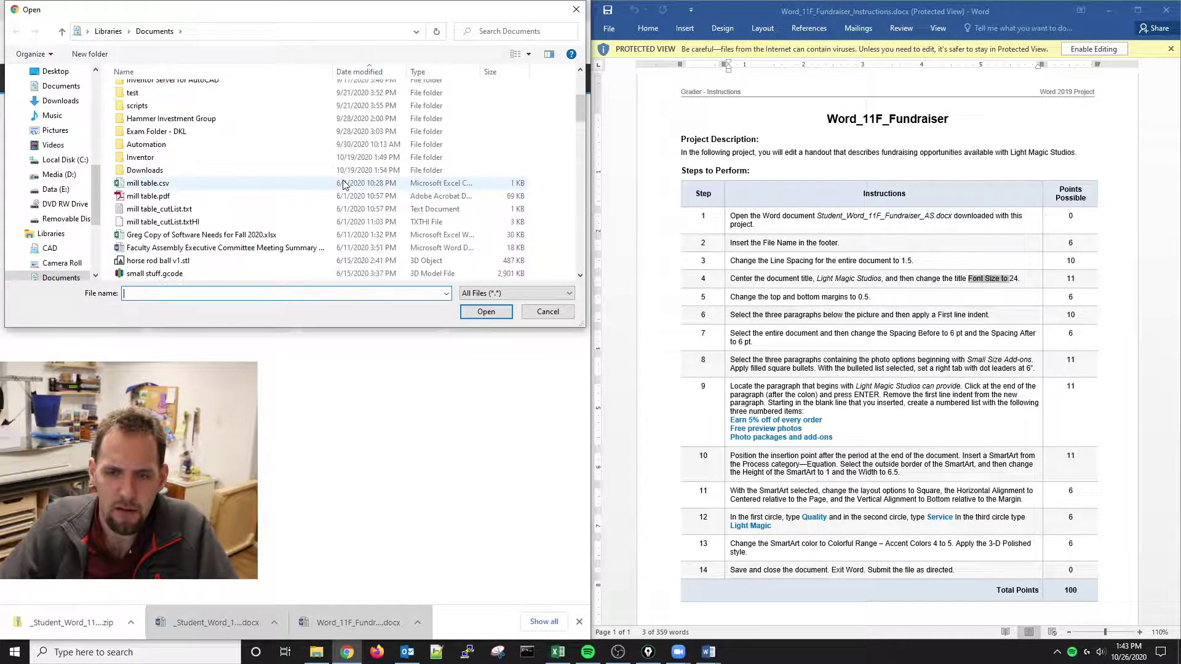
left_click(361, 71)
scroll(326, 195, "down", 3)
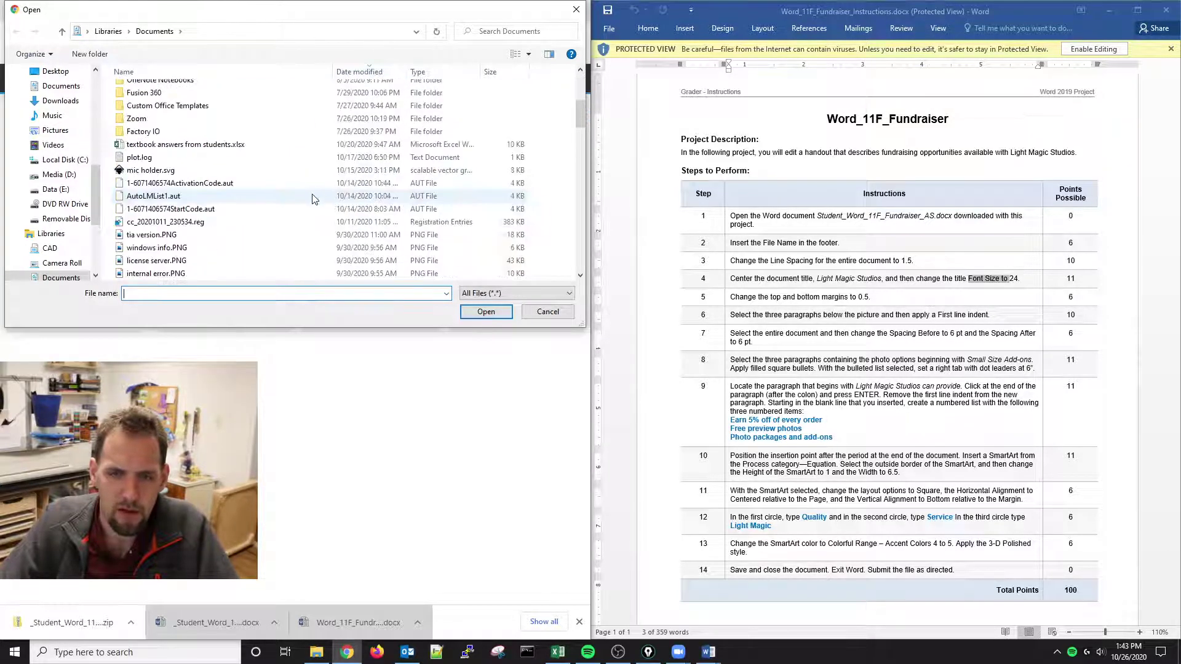
left_click(59, 100)
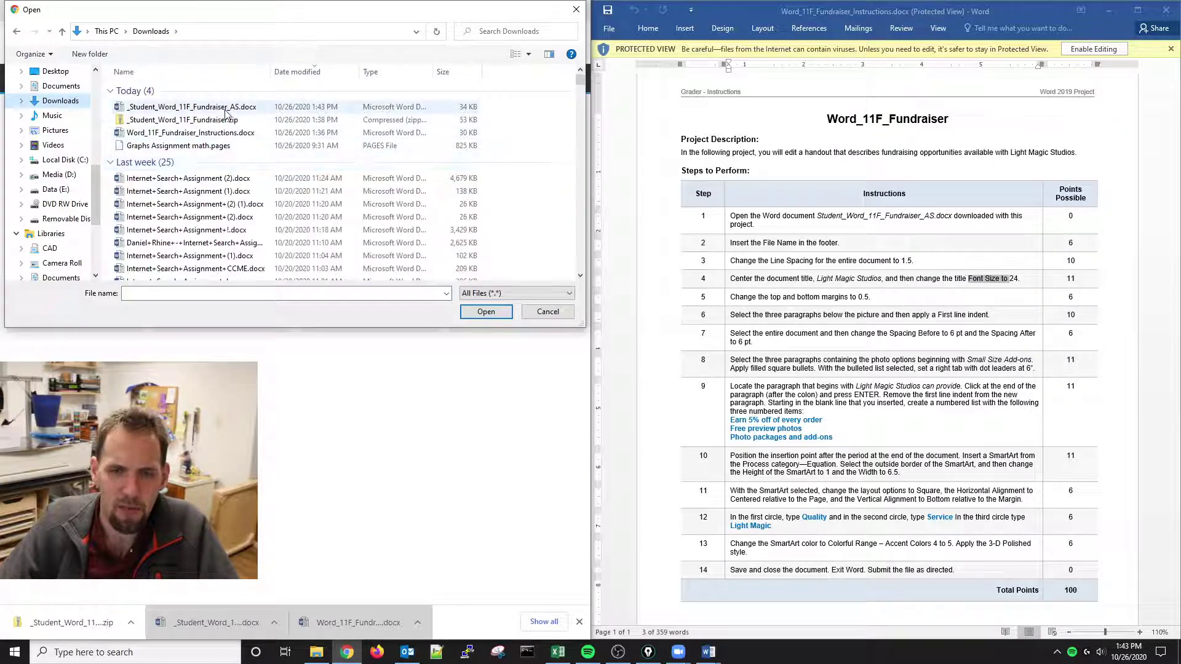
left_click(225, 109)
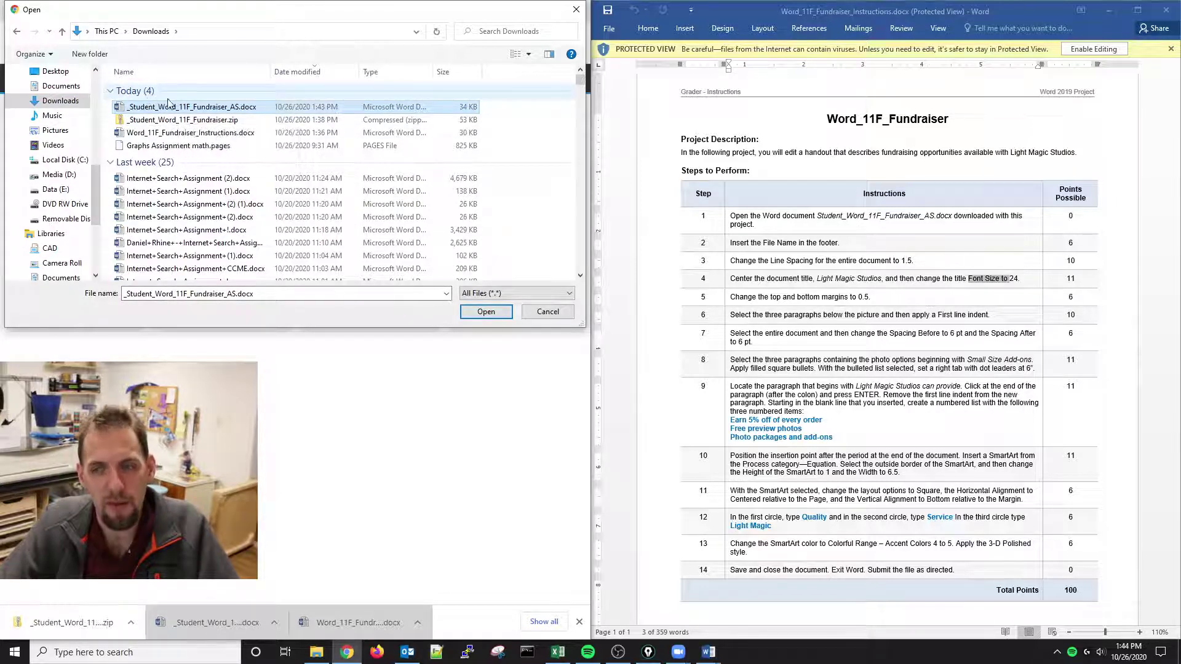
left_click(495, 314)
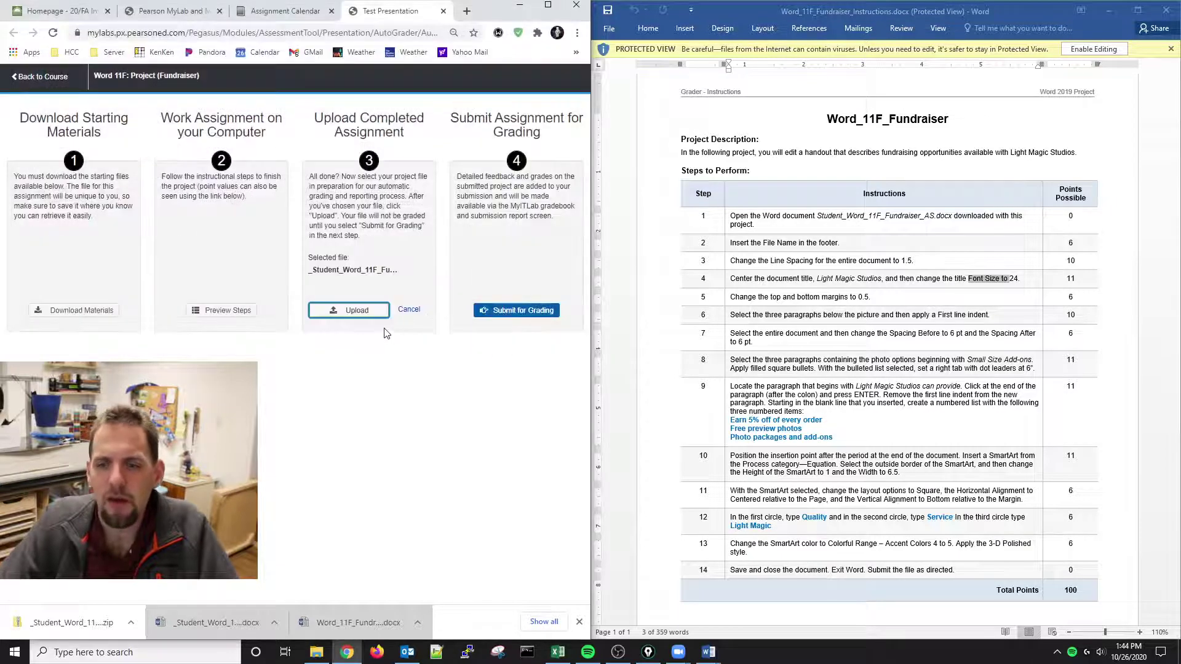
left_click(408, 310)
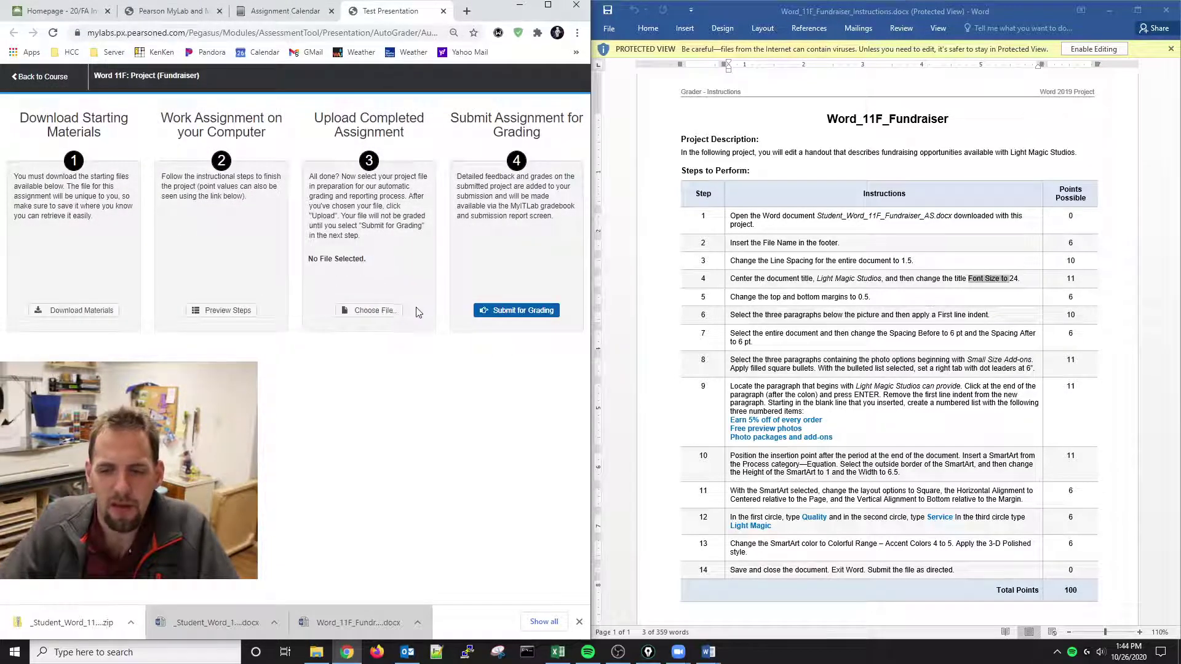
Step: Upload _Student_Word_11F_Fundraiser_AS.docx from Downloads as the completed assignment and submit it for grading
left_click(376, 311)
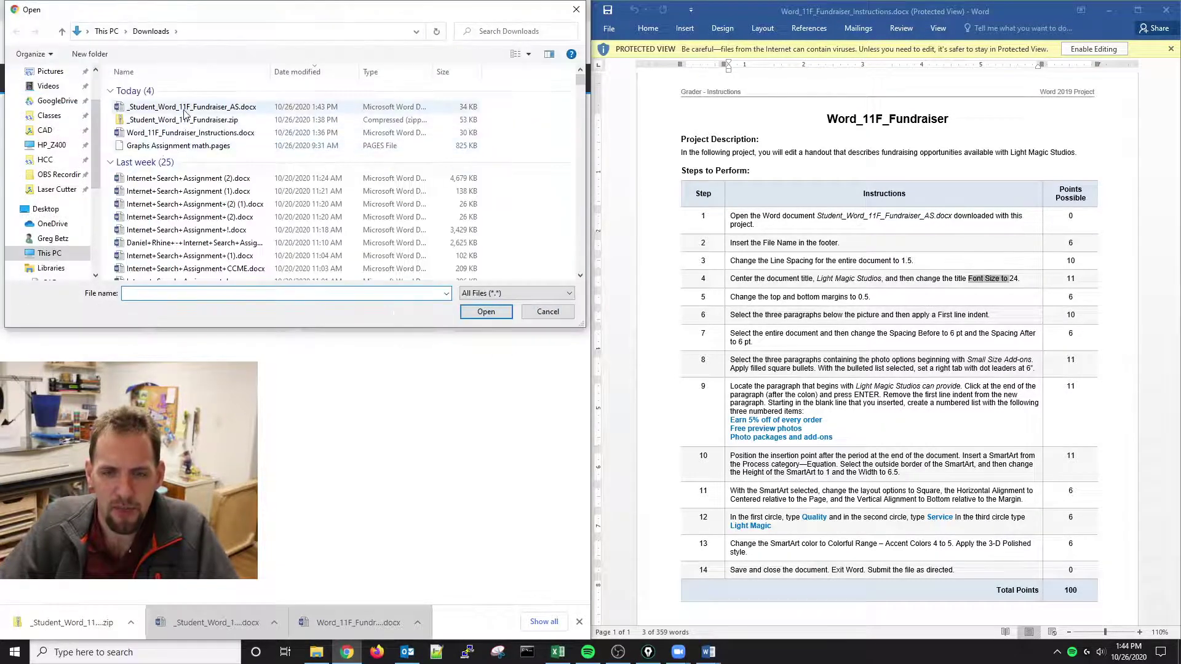
left_click(185, 109)
left_click(475, 310)
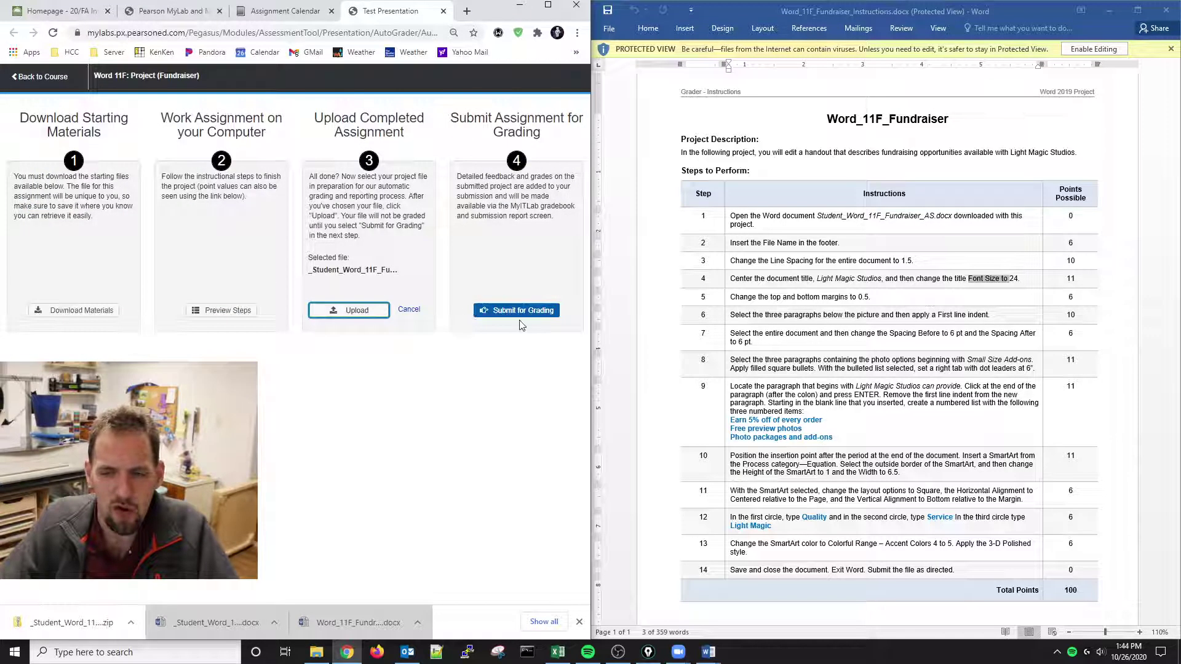
left_click(349, 311)
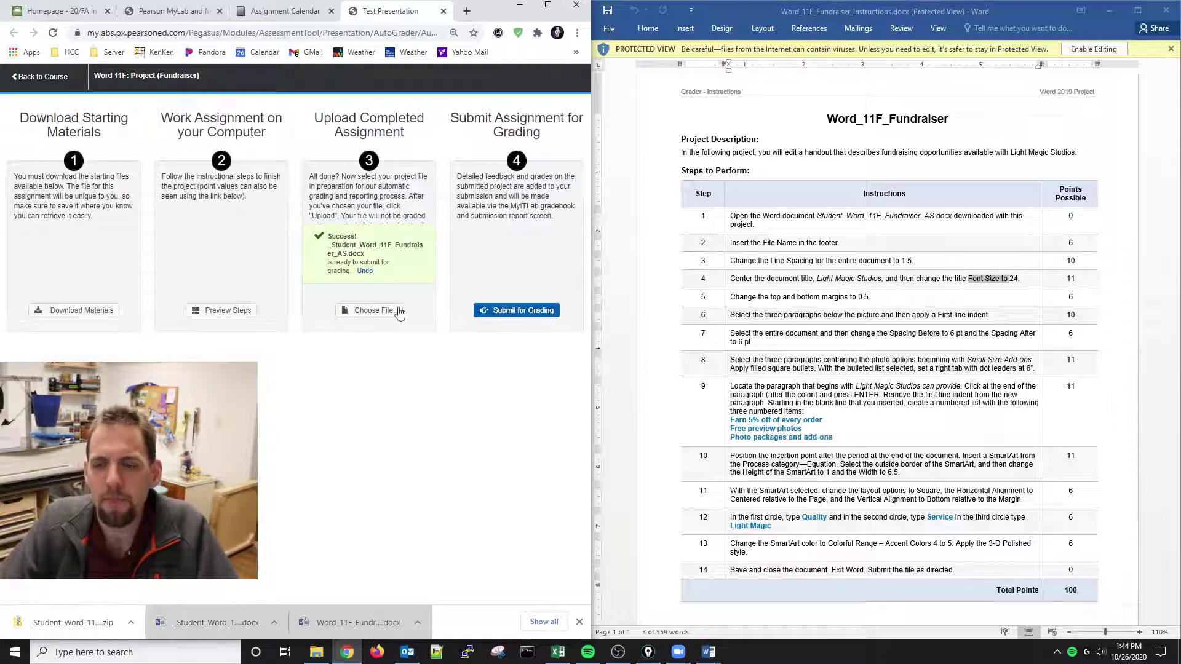
left_click(504, 310)
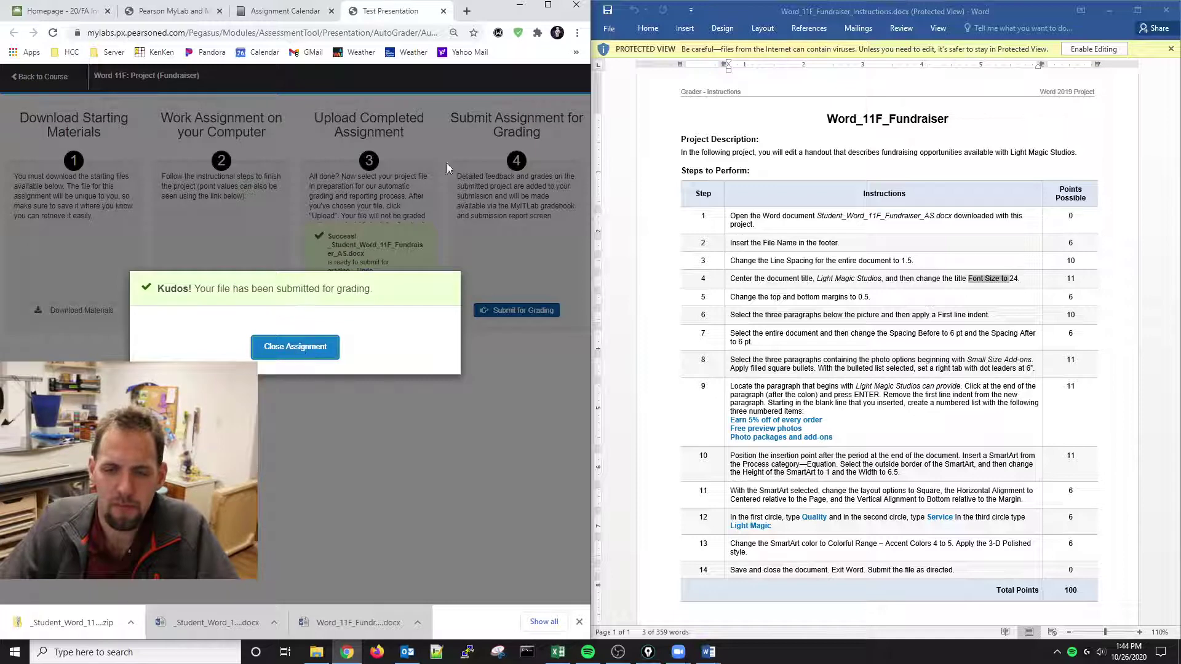
Step: Maximize the browser window, check the November 1 assignments in the calendar, and close the submitted Word 11F assignment
left_click(548, 6)
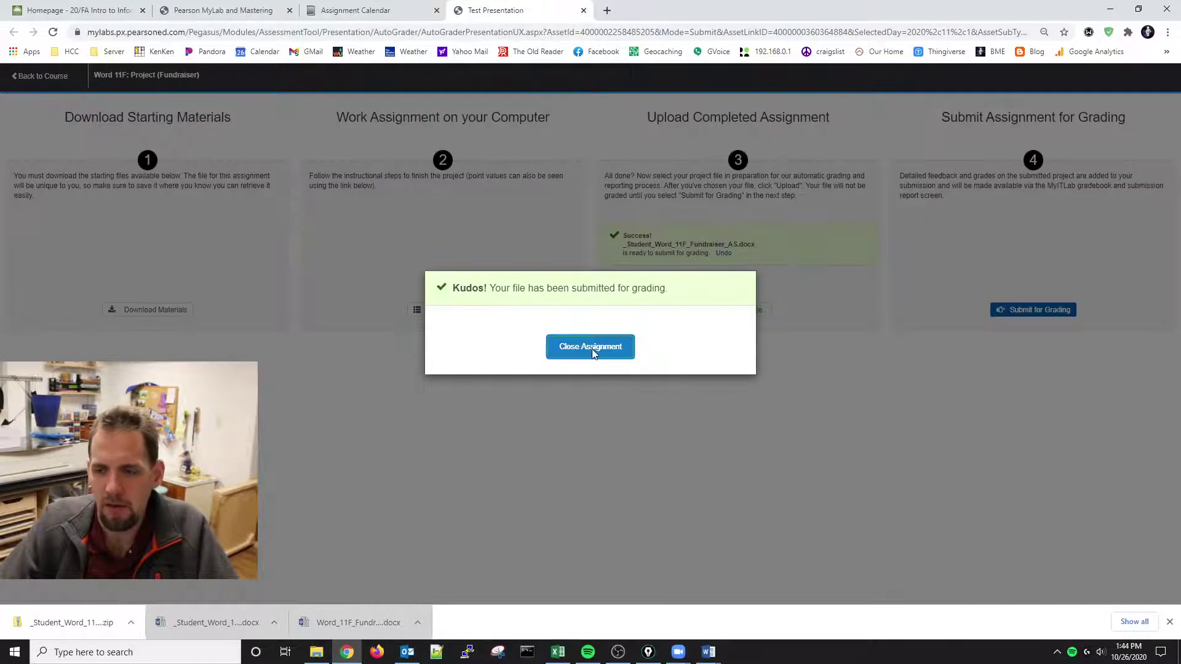
left_click(362, 10)
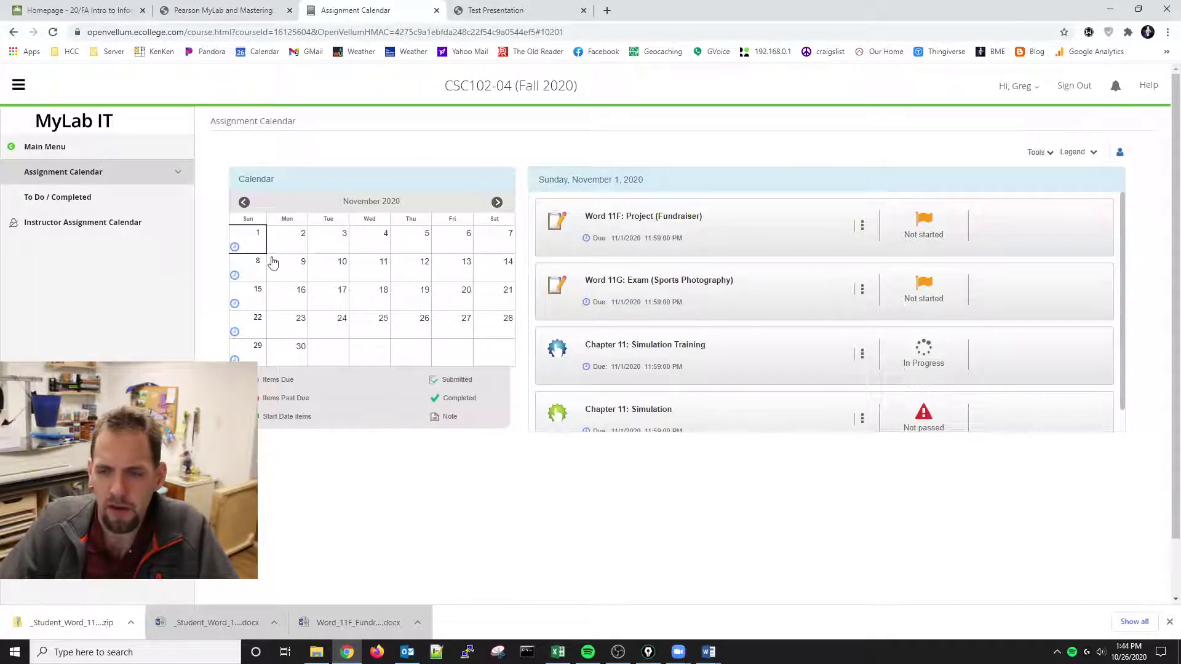
left_click(258, 237)
left_click(492, 9)
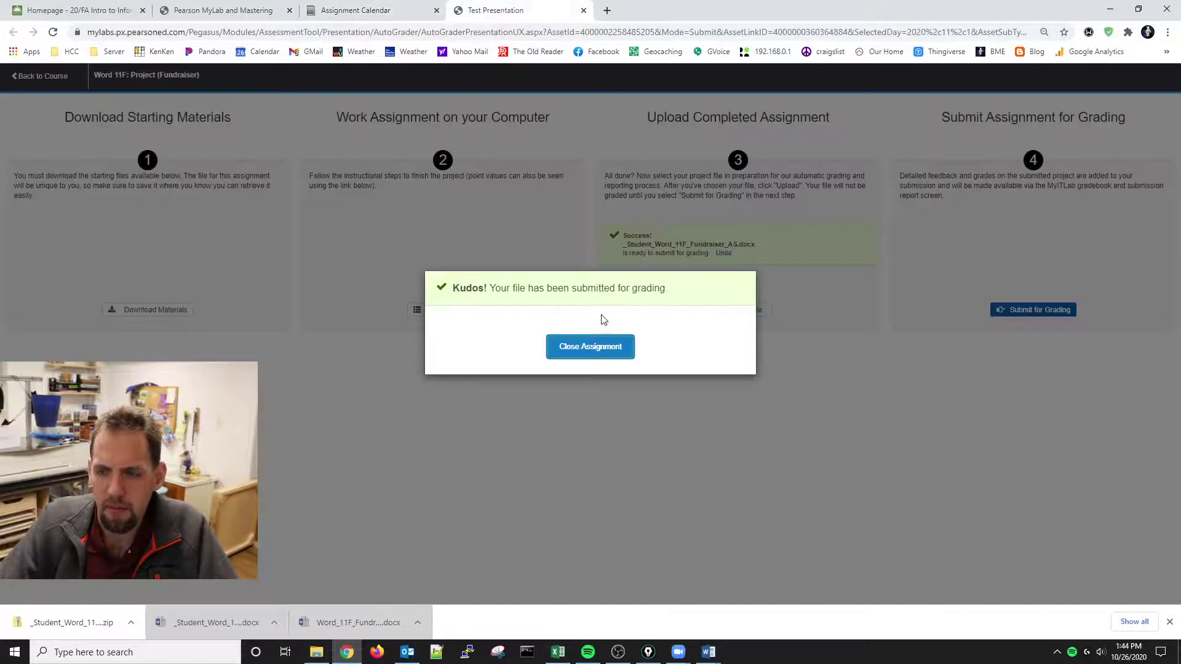
left_click(591, 347)
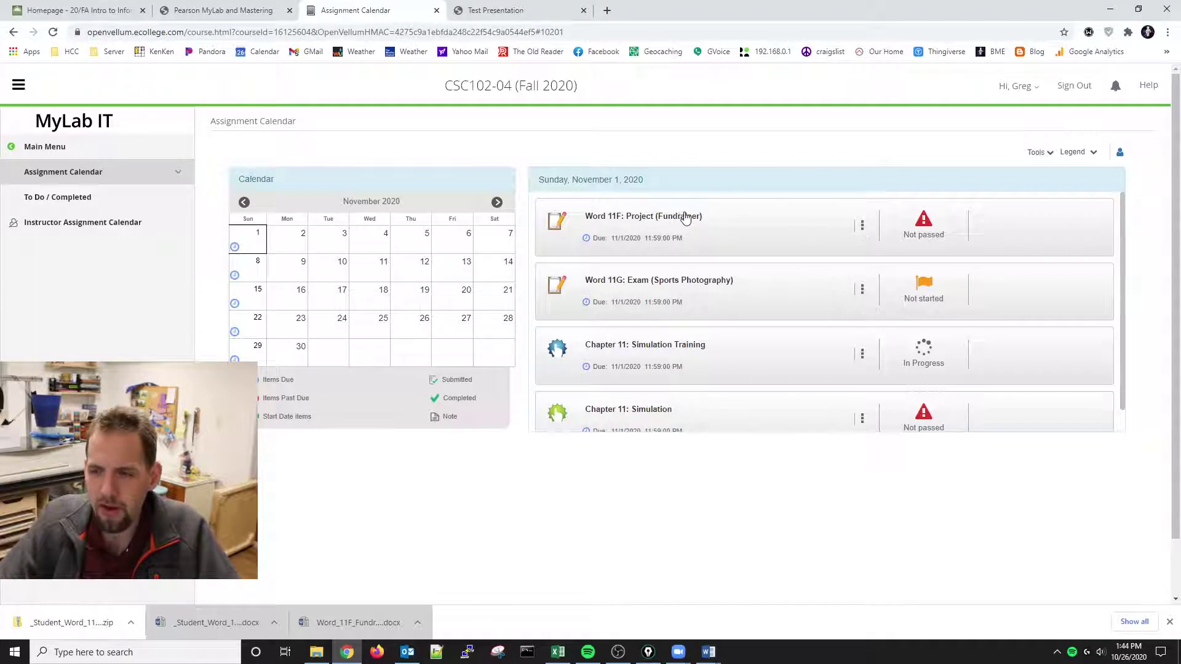
Step: Open the graded submission of the Word 11F: Project (Fundraiser) assignment and look over its score card
left_click(861, 226)
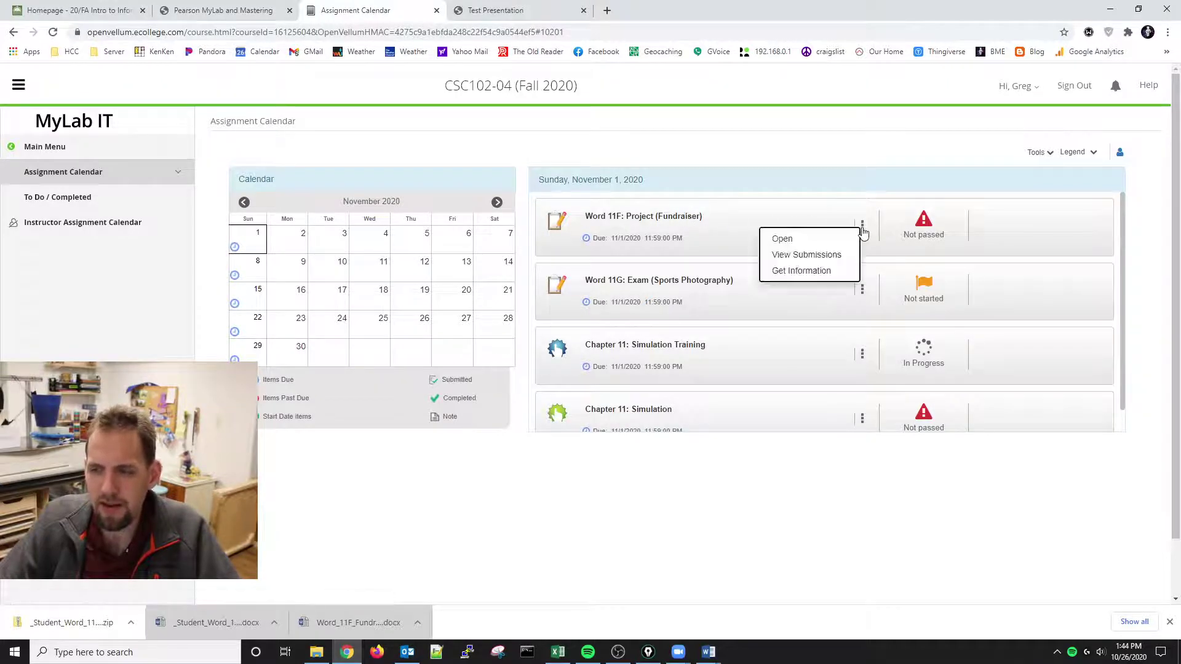
left_click(843, 255)
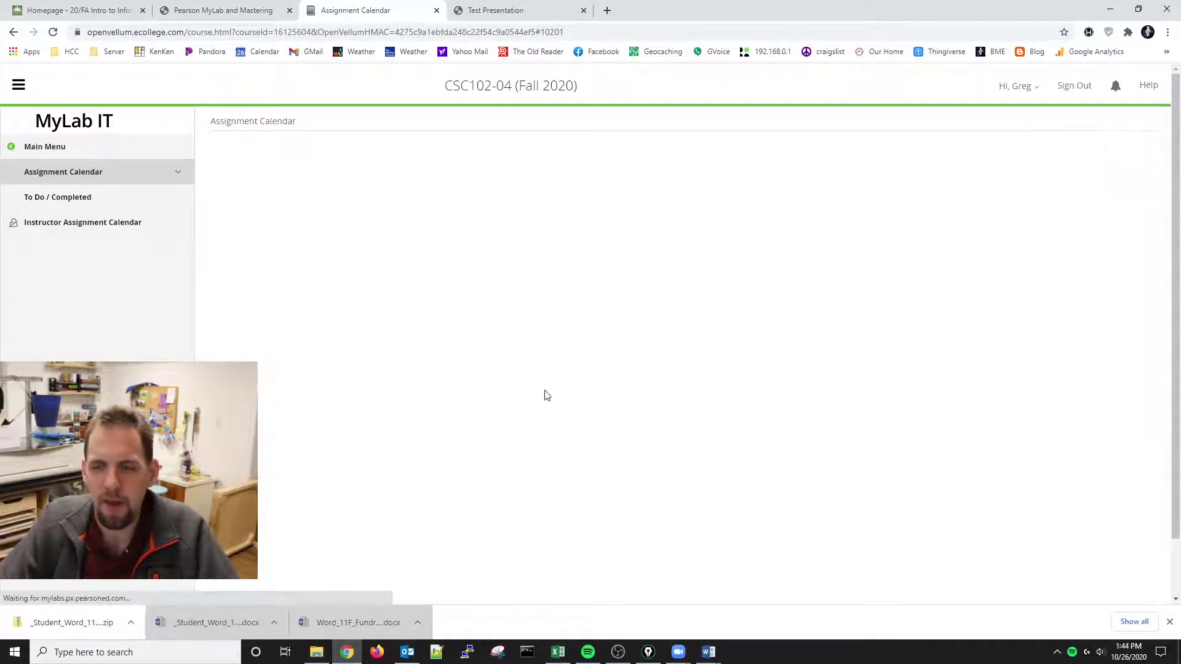
left_click(354, 264)
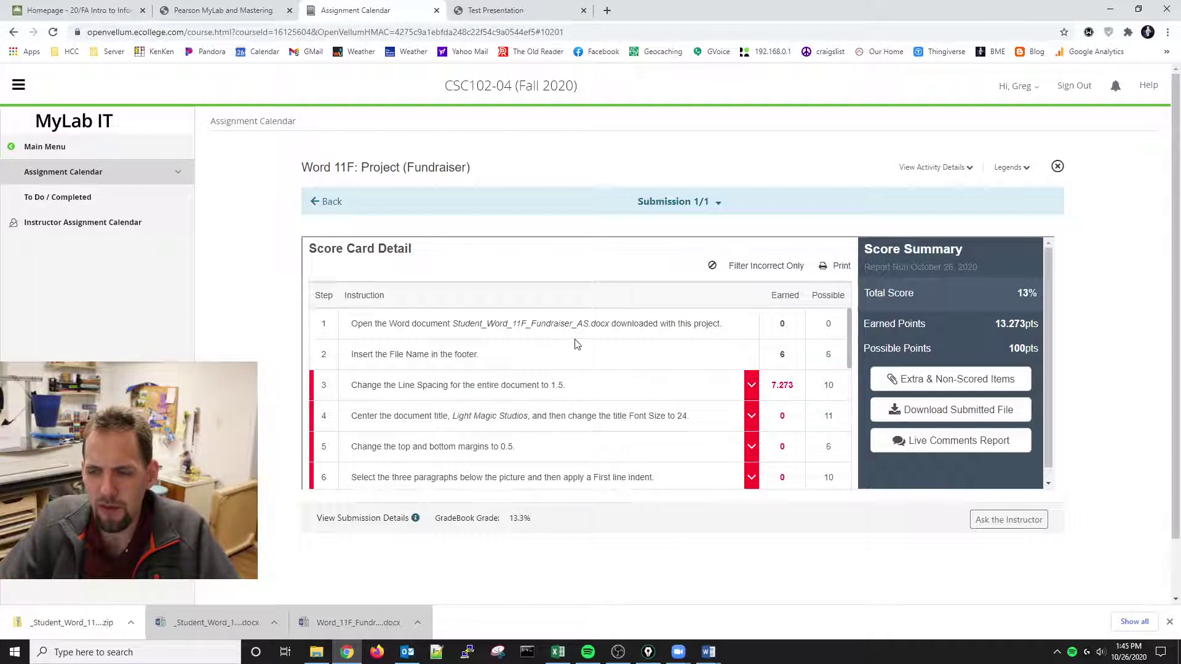
scroll(577, 345, "down", 6)
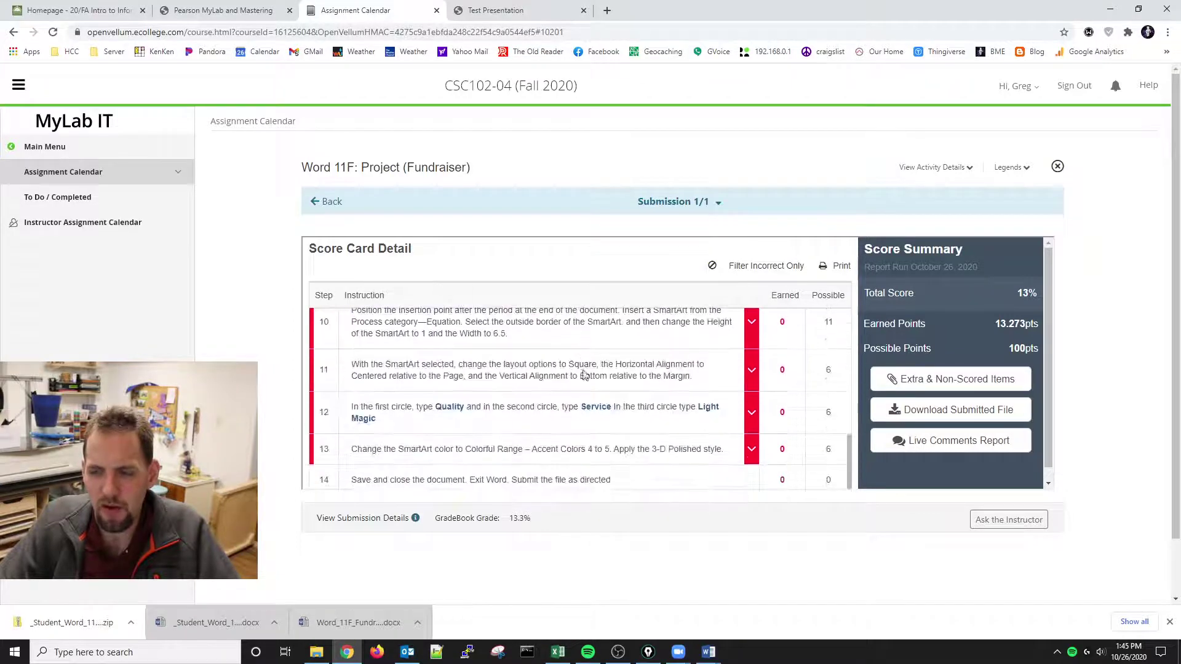
scroll(584, 375, "up", 6)
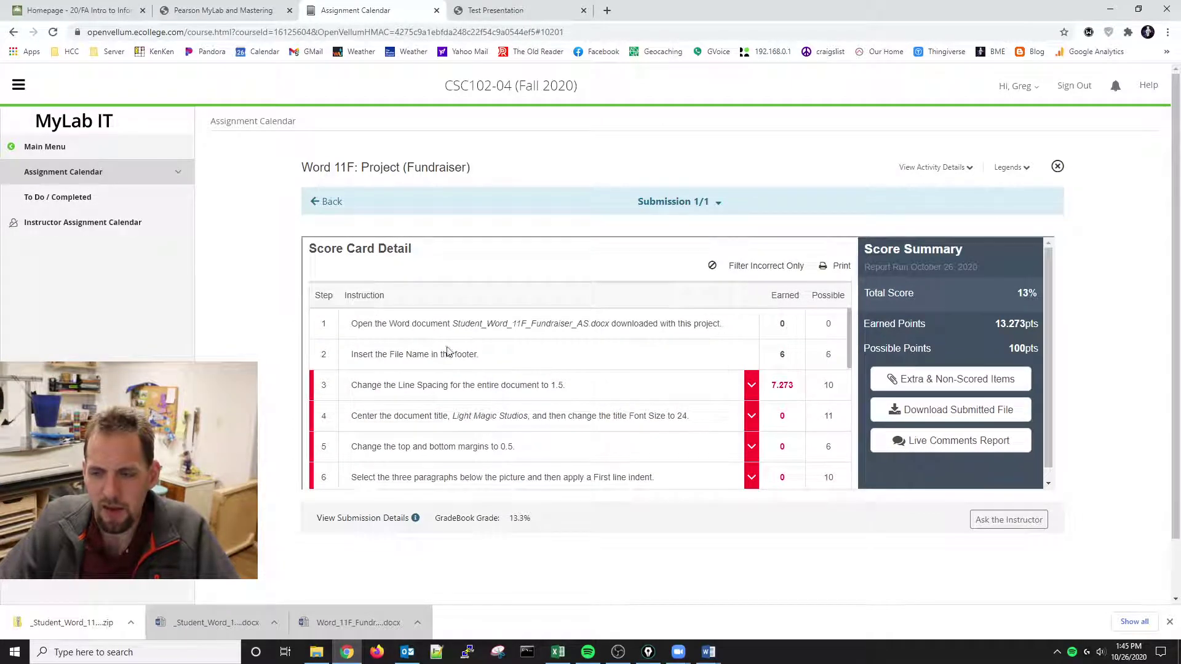
Step: Review the first instructions on the score card and expand step 3 to examine its line spacing deductions
left_click_drag(397, 323, 548, 332)
left_click_drag(443, 354, 452, 403)
left_click(464, 386)
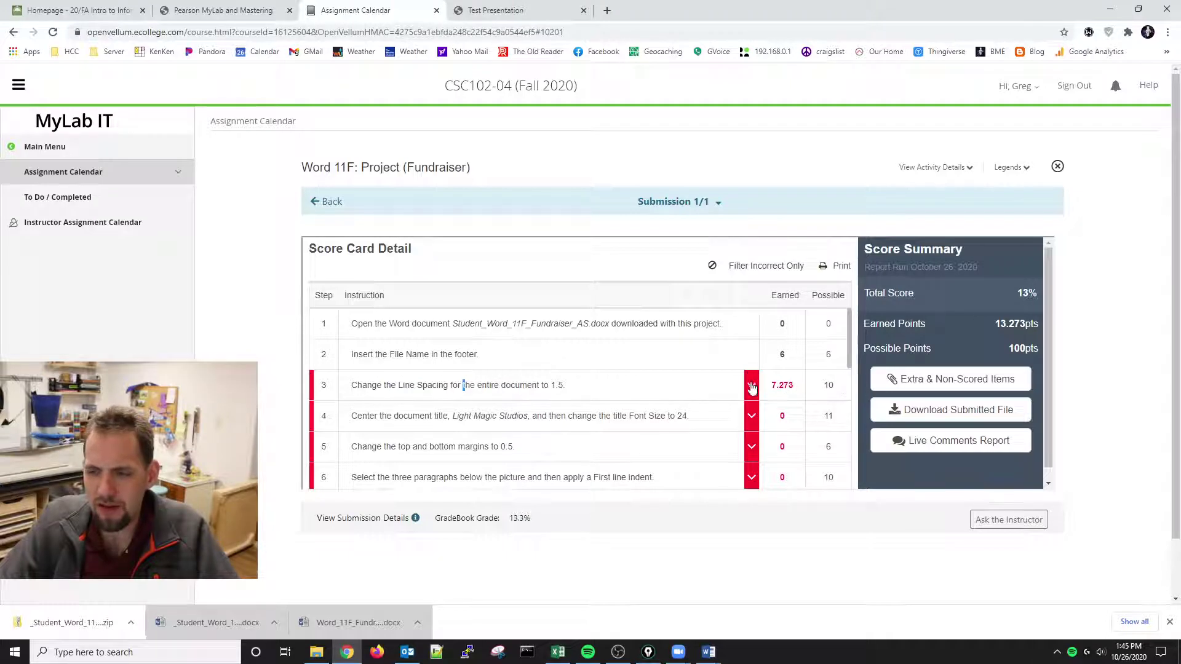
left_click(752, 390)
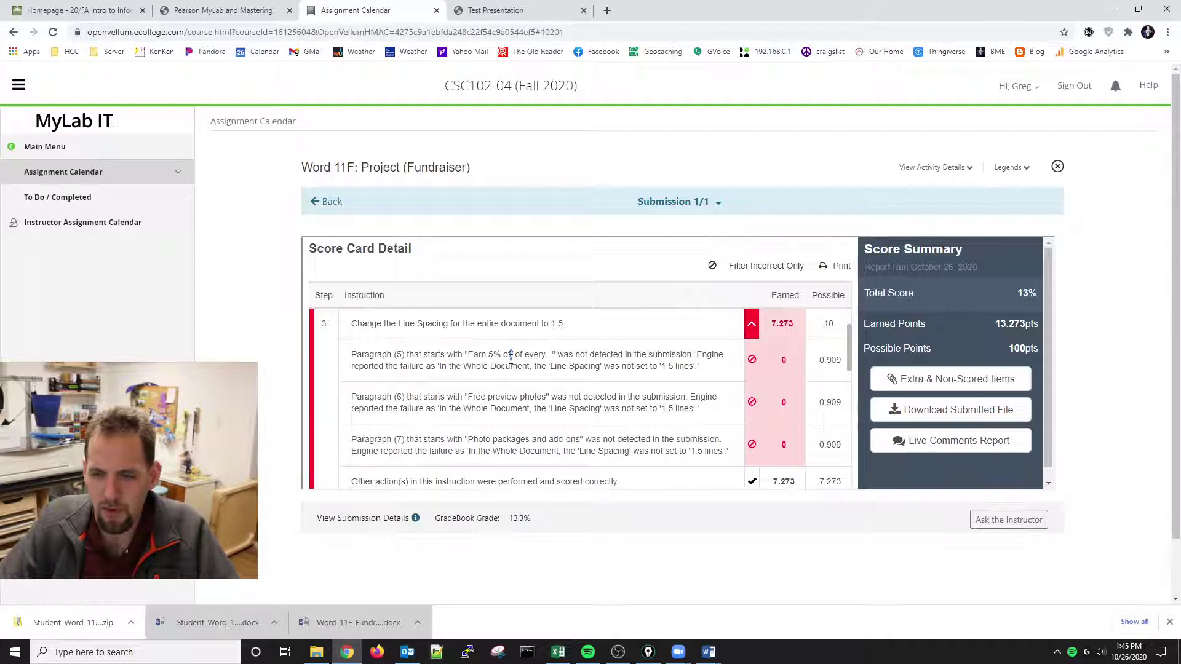
left_click_drag(511, 355, 487, 355)
left_click_drag(493, 397, 449, 397)
left_click_drag(520, 439, 460, 431)
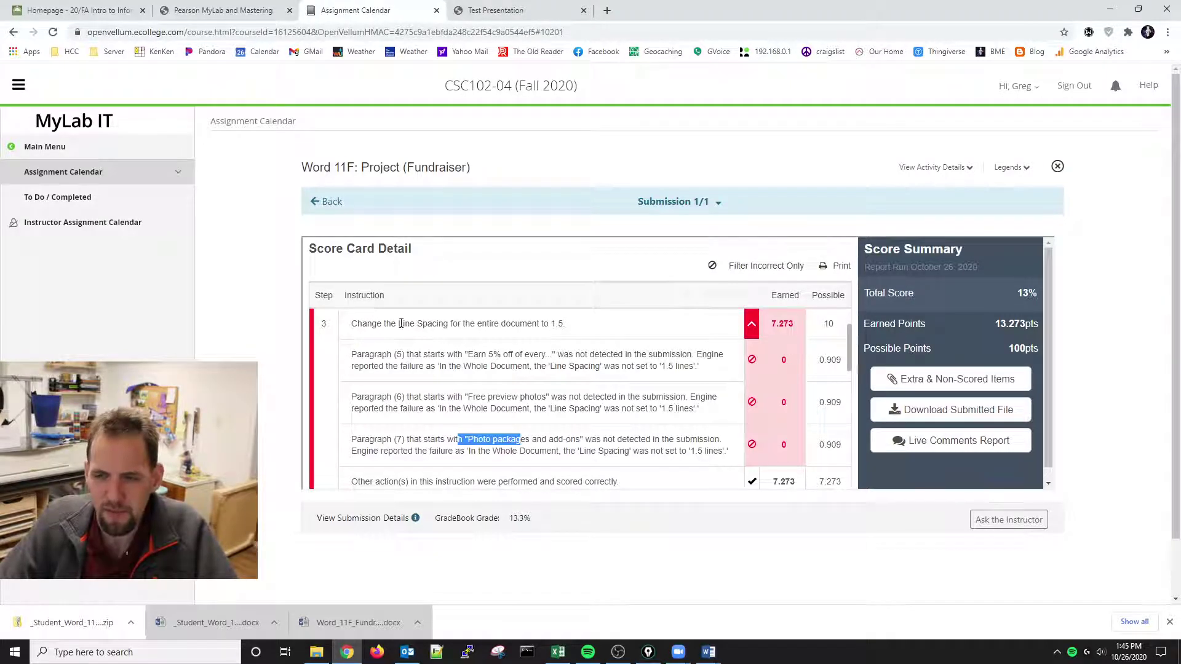
left_click_drag(401, 323, 500, 337)
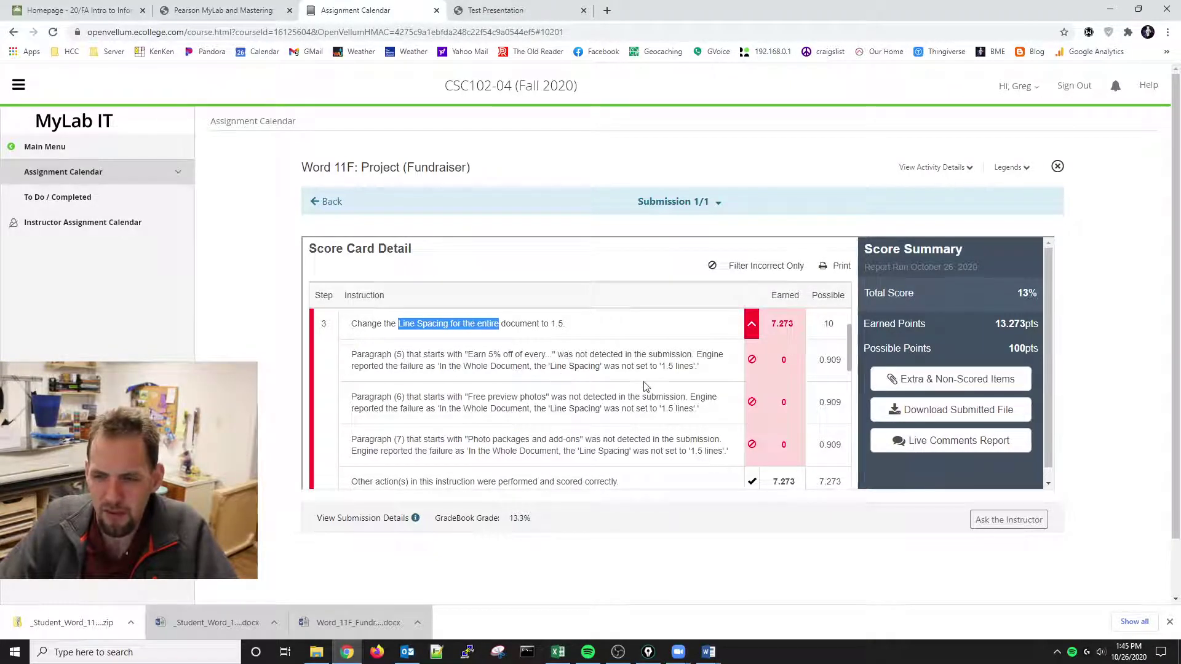
left_click_drag(547, 355, 496, 367)
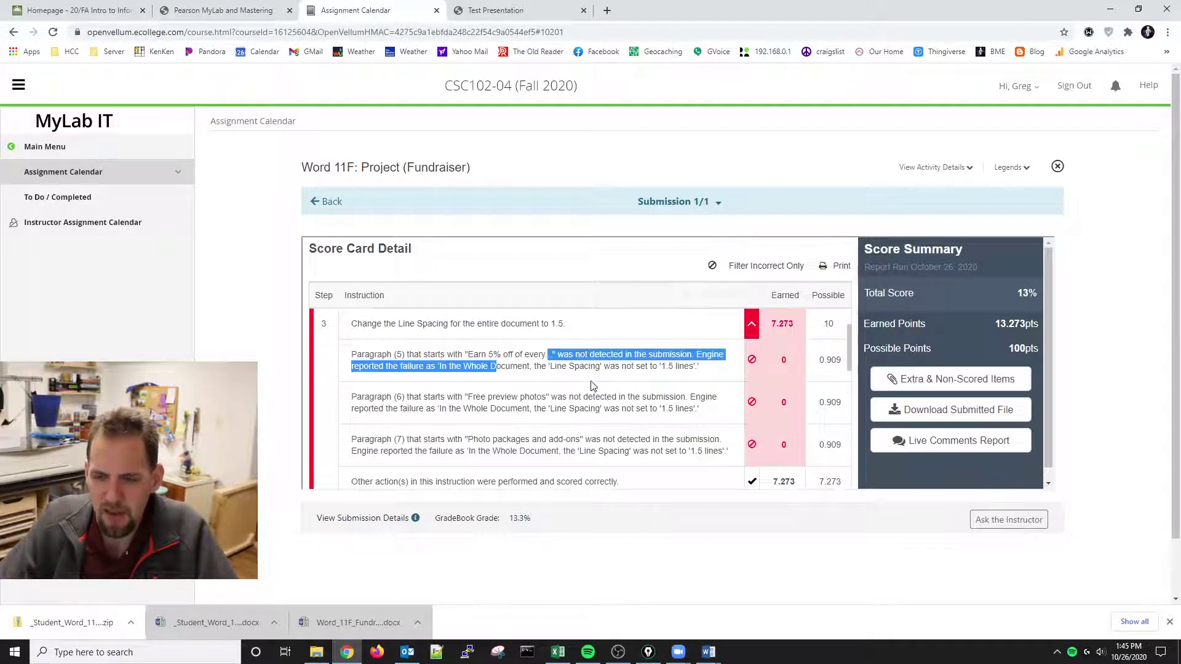
left_click_drag(478, 324, 544, 336)
Step: Switch to the Word_11F_Fundraiser instructions in Word, check the three numbered items in instruction 9, and return to the score card in Chrome
left_click(708, 651)
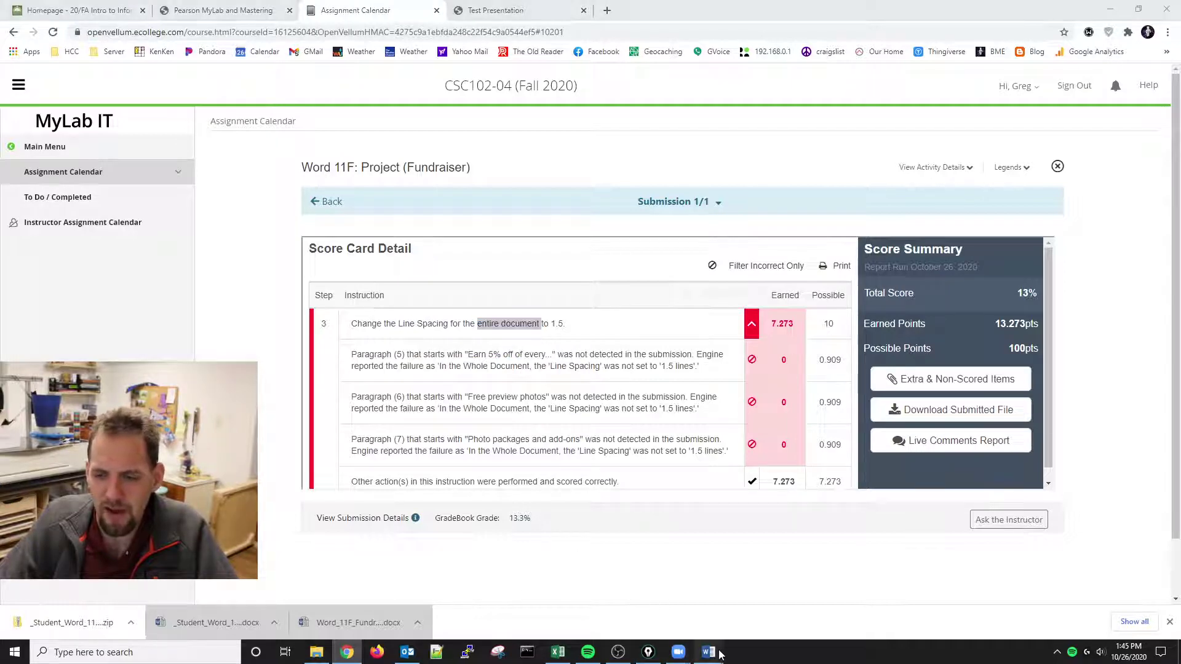
left_click(743, 615)
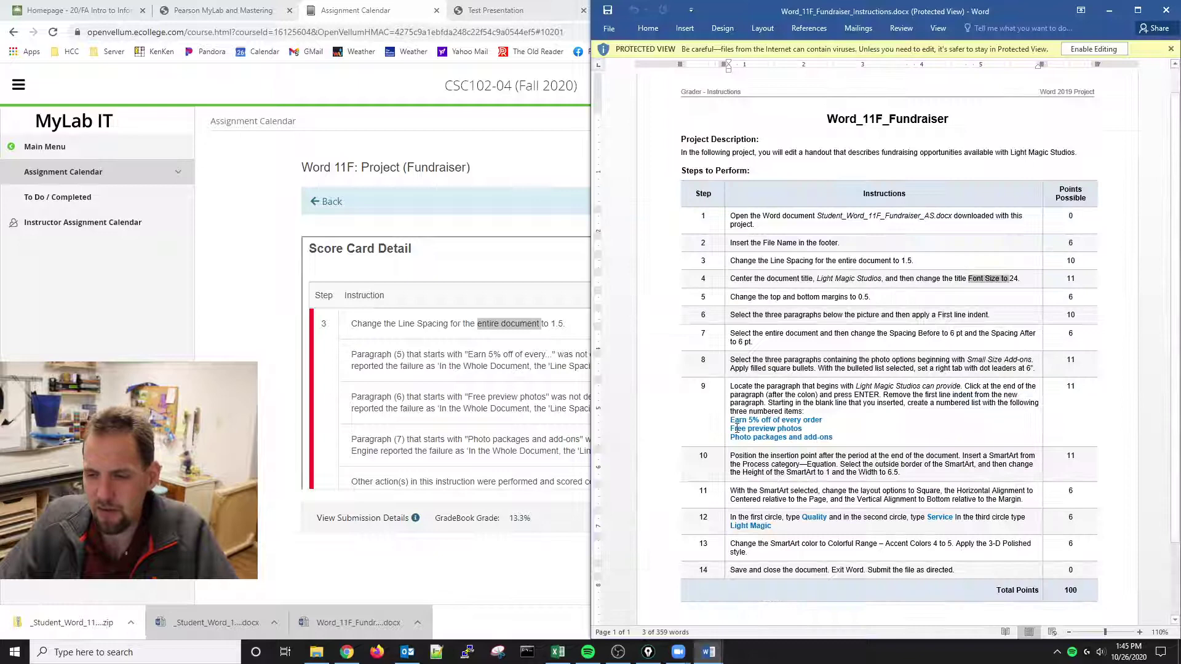
double_click(766, 420)
left_click_drag(744, 419, 794, 438)
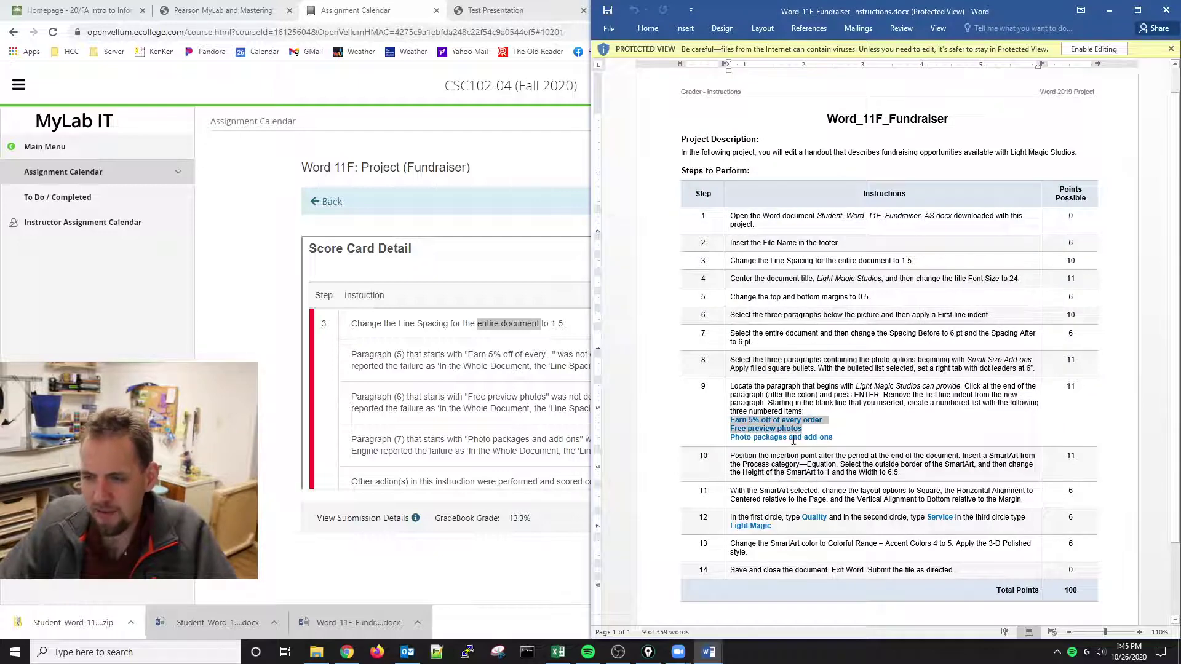
left_click(482, 430)
Step: Expand step 4 on the score card and examine the title's font size and alignment deductions
scroll(534, 388, "down", 1)
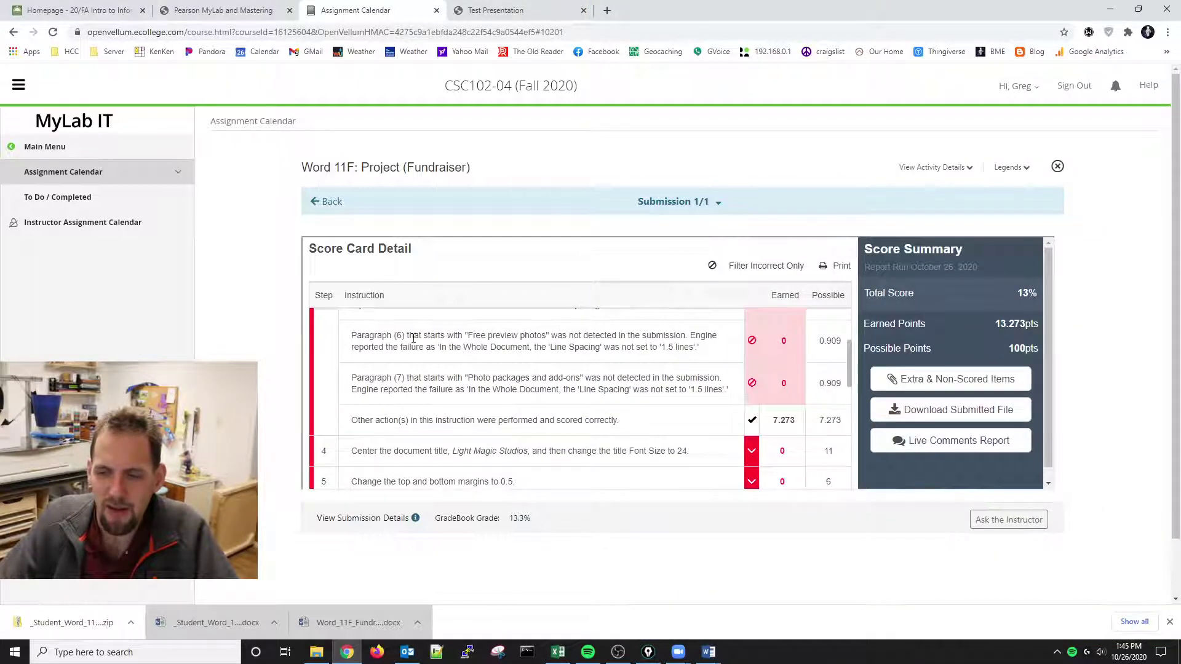
scroll(442, 466, "down", 1)
left_click_drag(472, 390, 625, 389)
left_click(627, 390)
left_click(752, 391)
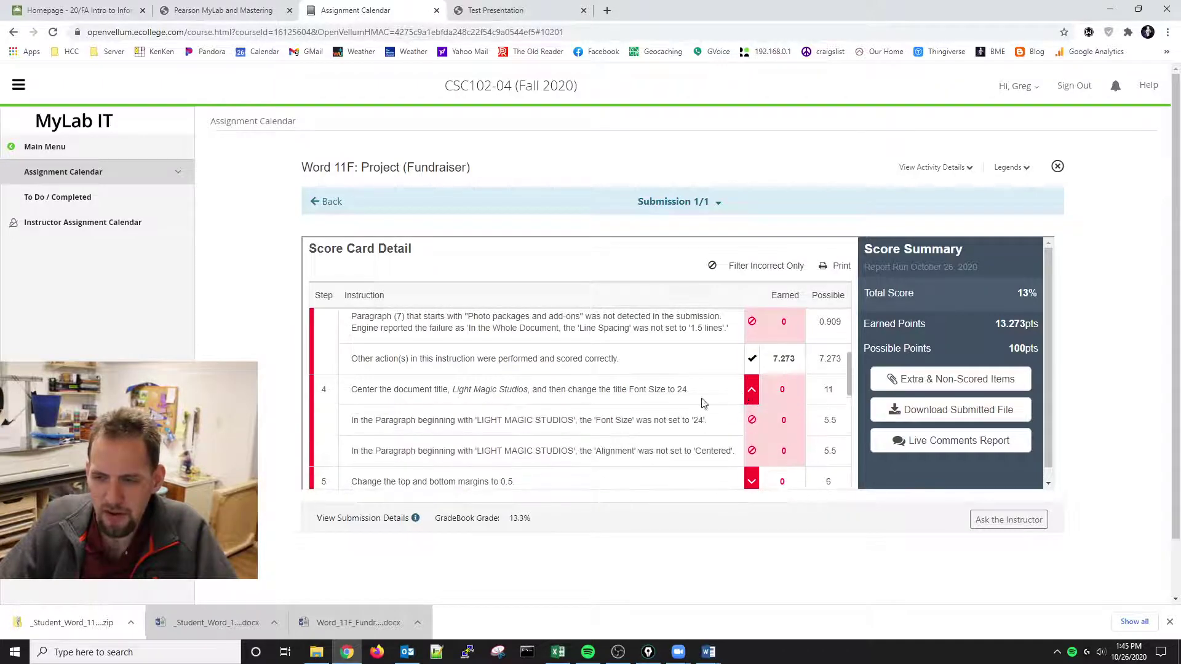
left_click_drag(612, 420, 711, 421)
left_click_drag(628, 452, 595, 448)
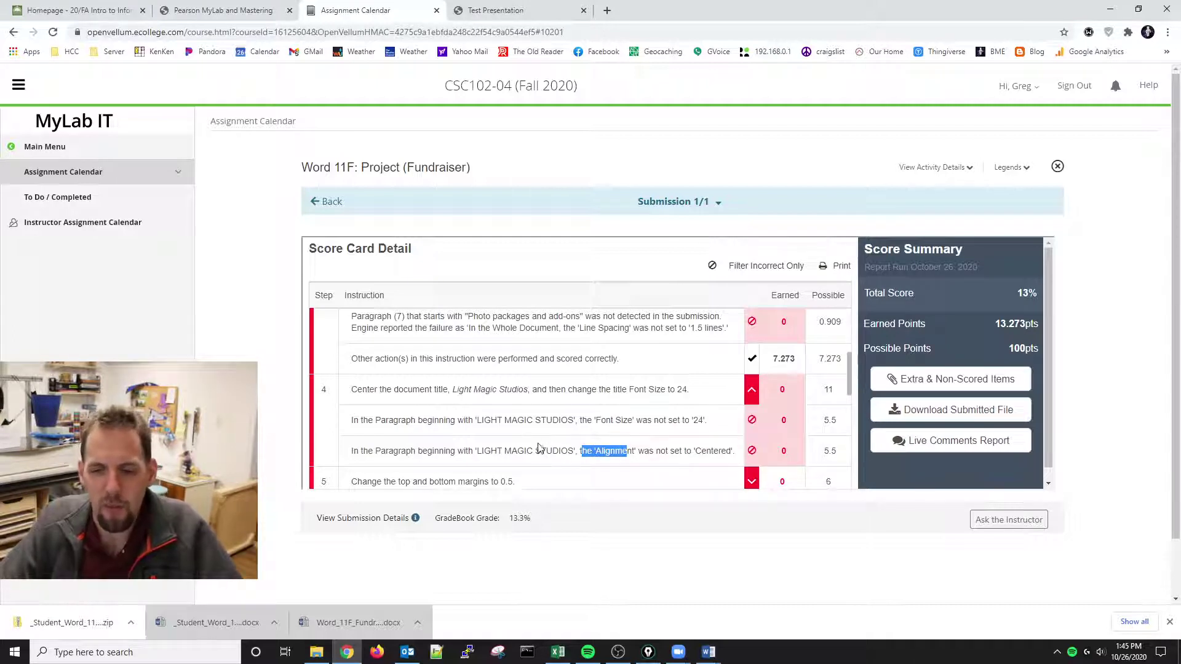
double_click(519, 451)
scroll(430, 400, "down", 1)
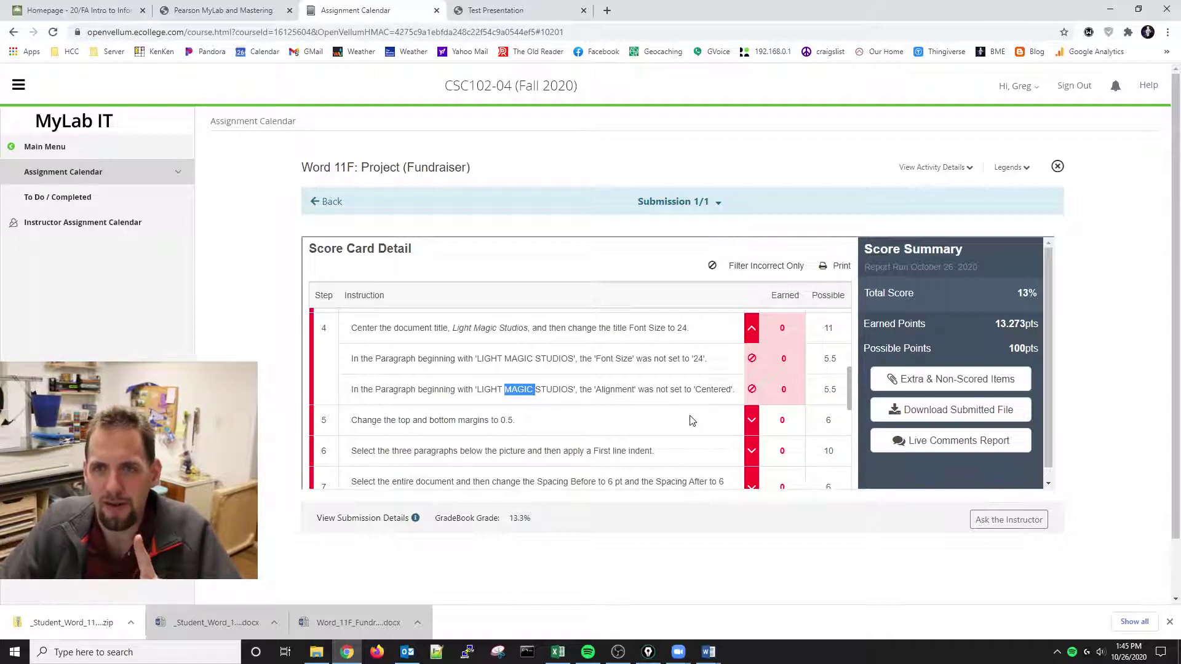
Step: Download the Live Comments Report for the submission and open it in Word
left_click(940, 443)
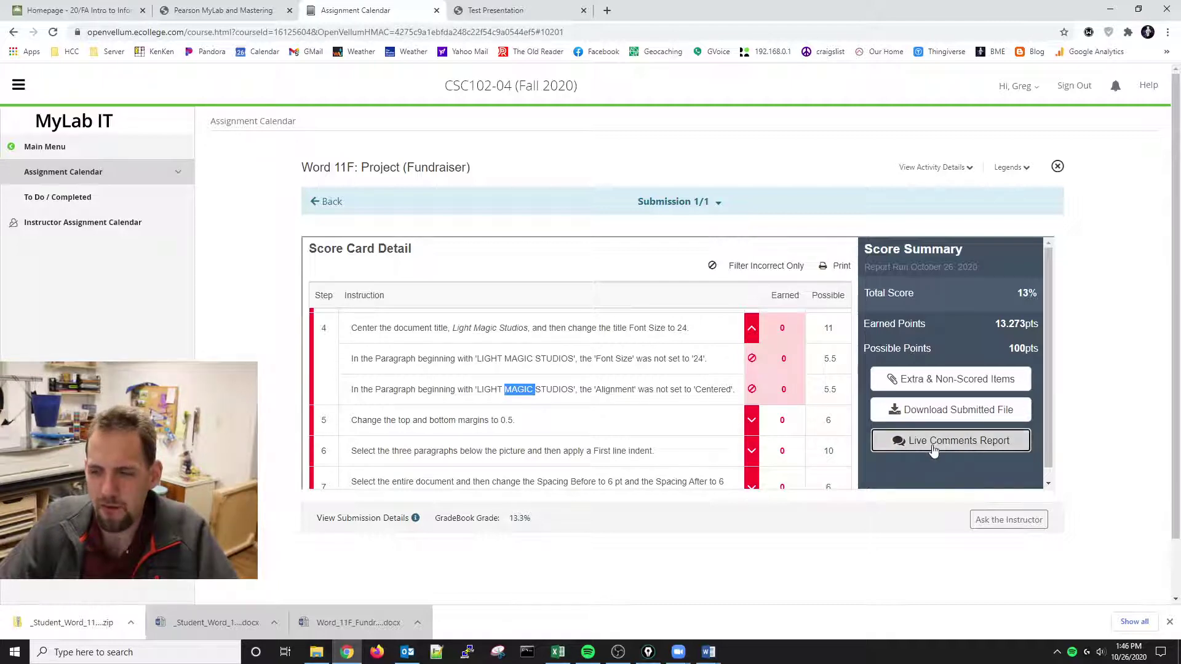
left_click(73, 623)
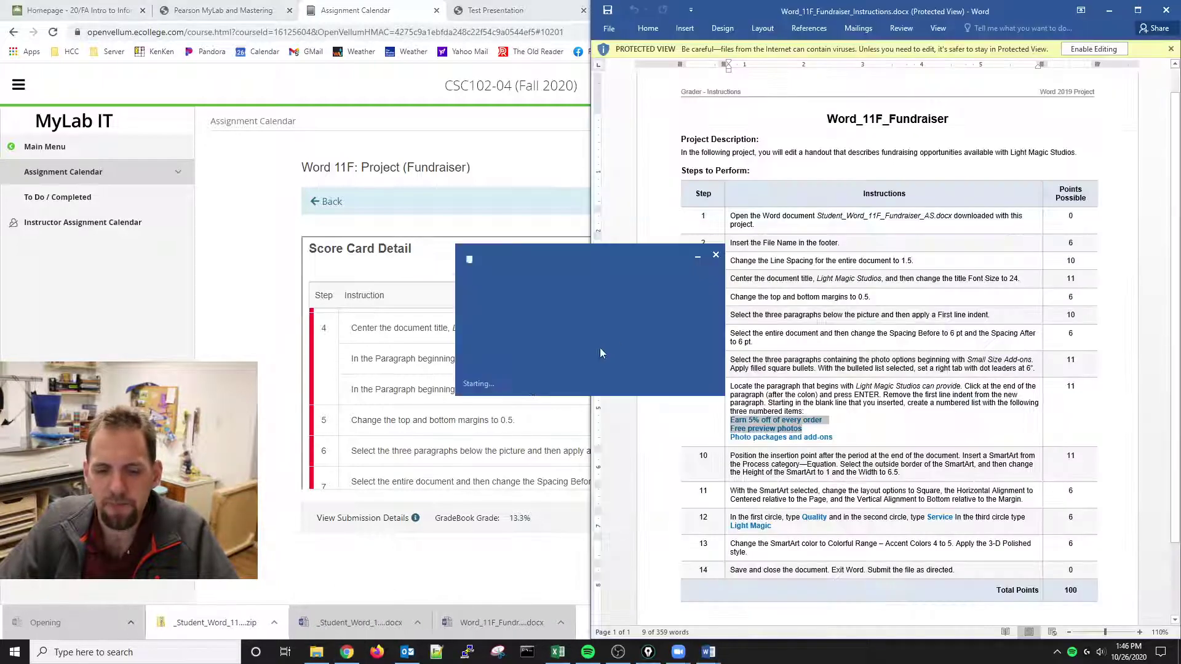
left_click(776, 206)
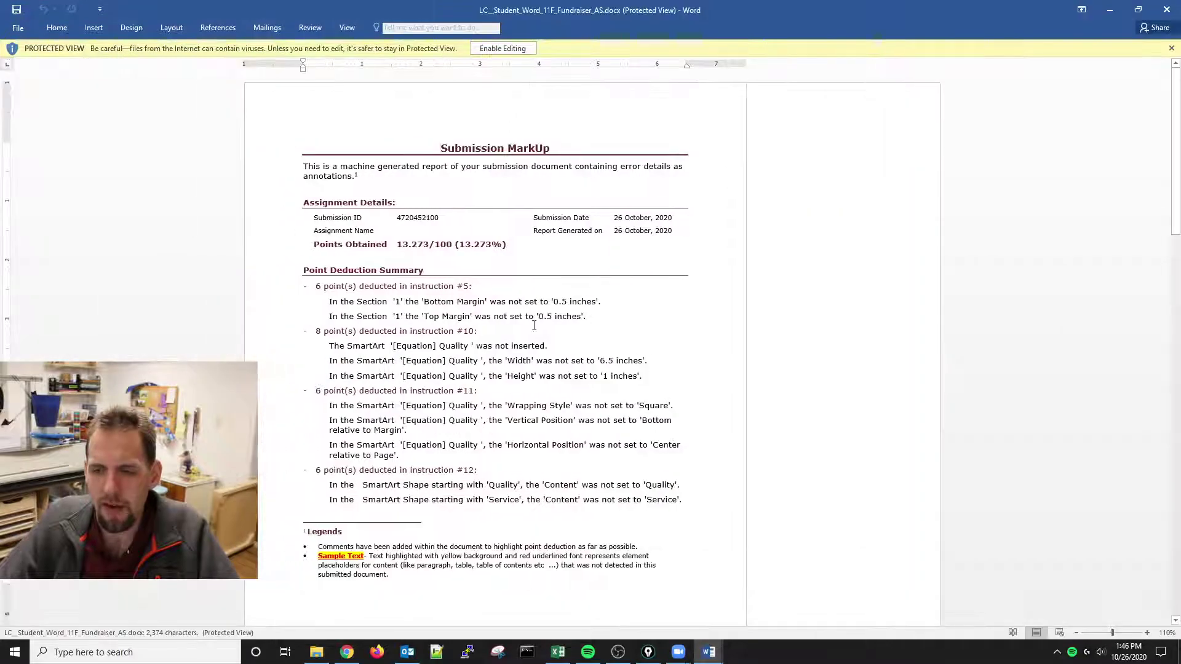
Step: Read through the Point Deduction Summary of the report, down to the note about elements commented in place
scroll(637, 315, "down", 10)
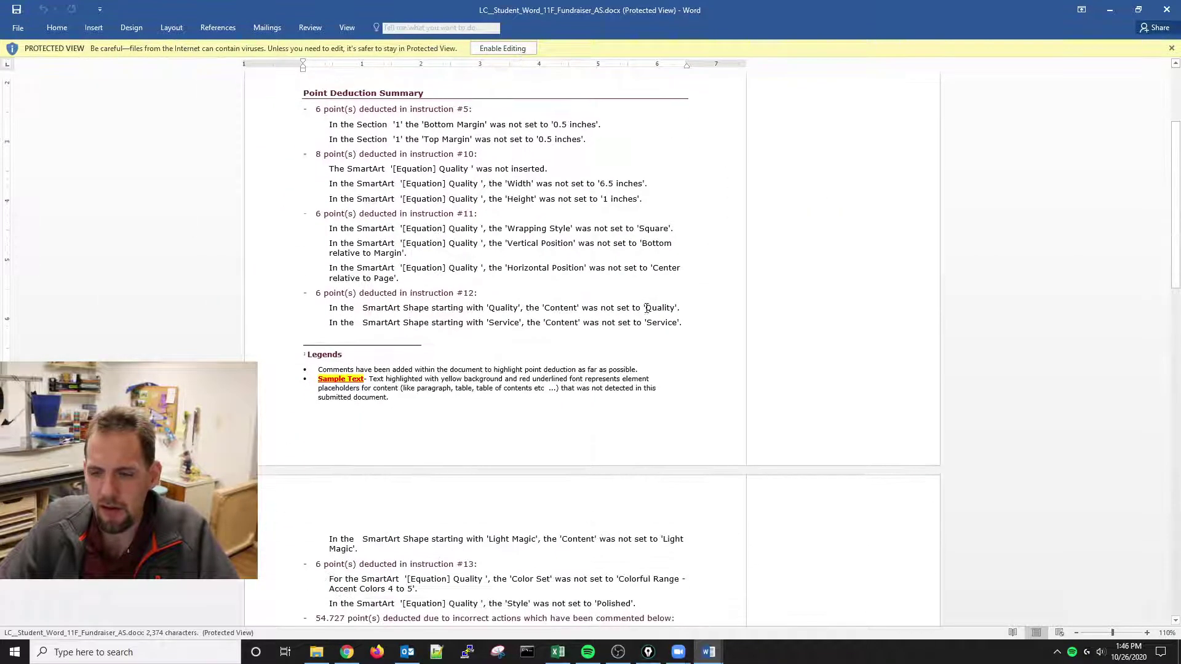
scroll(638, 315, "down", 9)
scroll(591, 335, "up", 18)
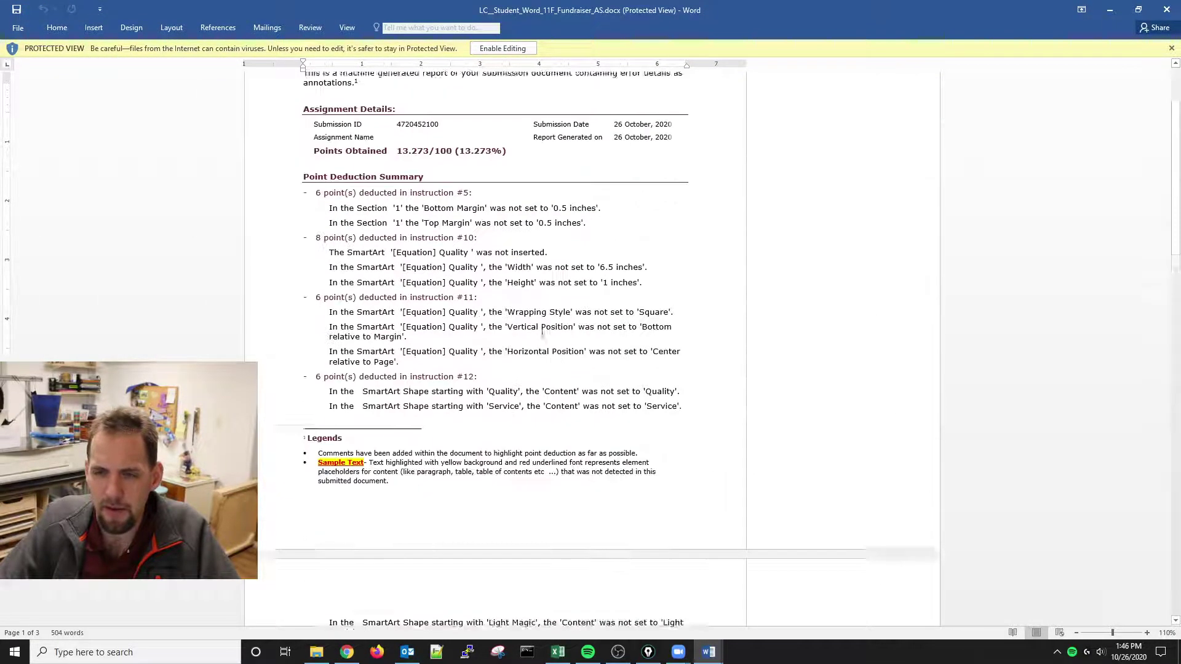
left_click_drag(348, 211, 471, 288)
scroll(468, 307, "down", 6)
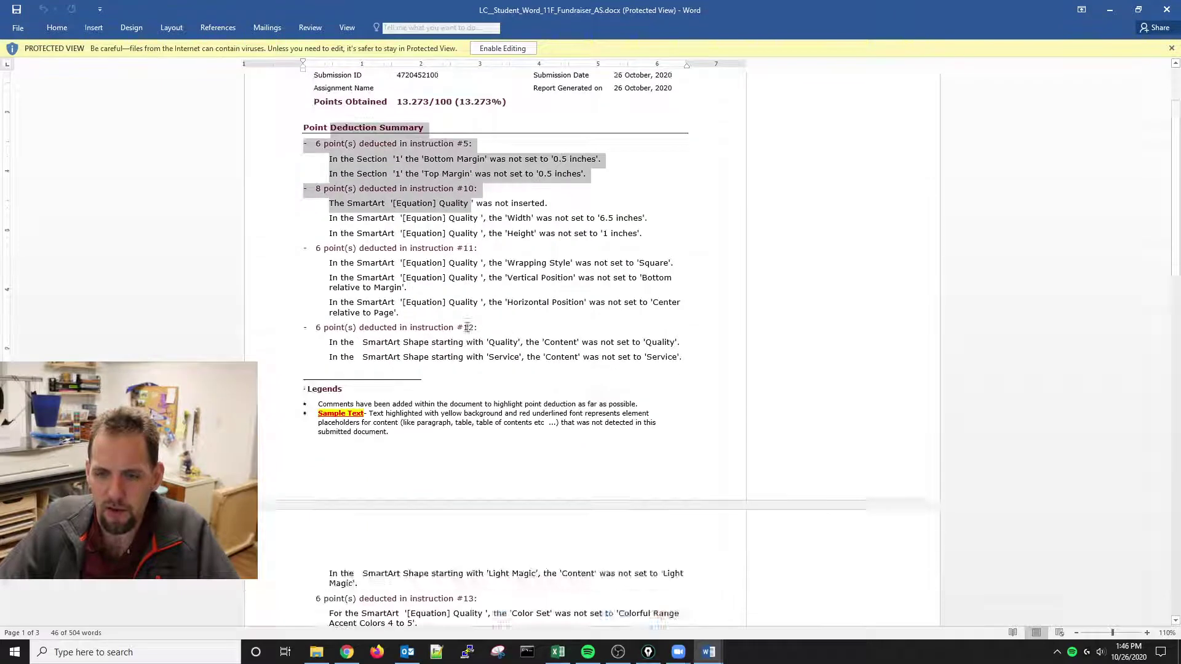
scroll(465, 369, "up", 3)
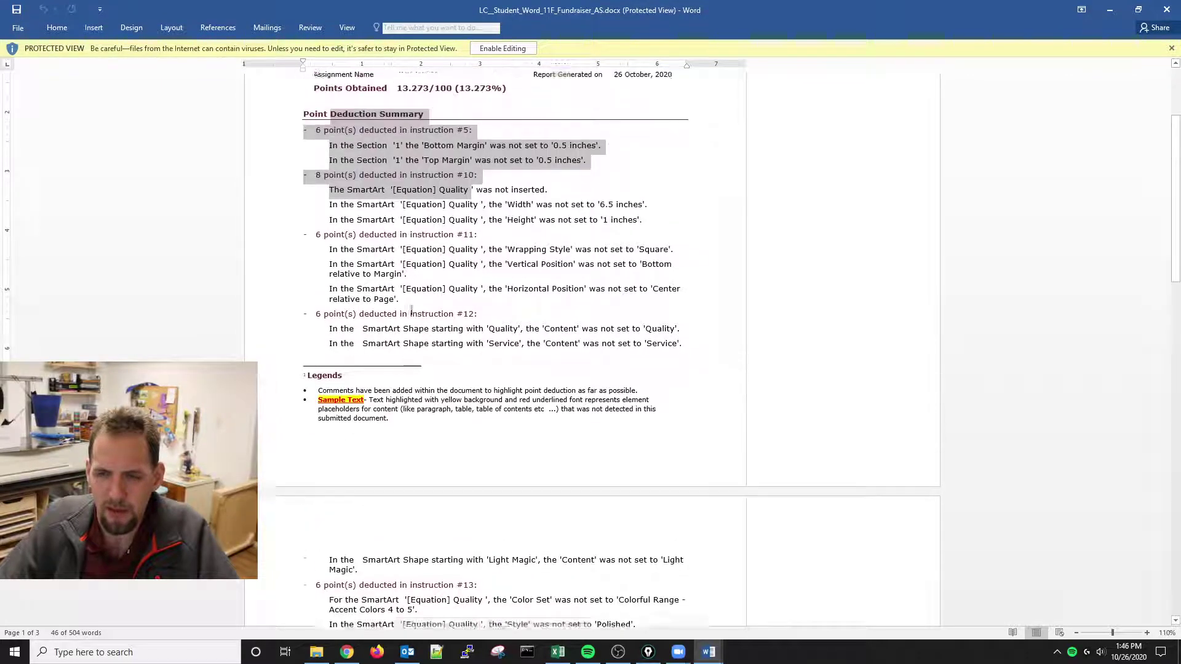
left_click(478, 185)
scroll(453, 178, "down", 4)
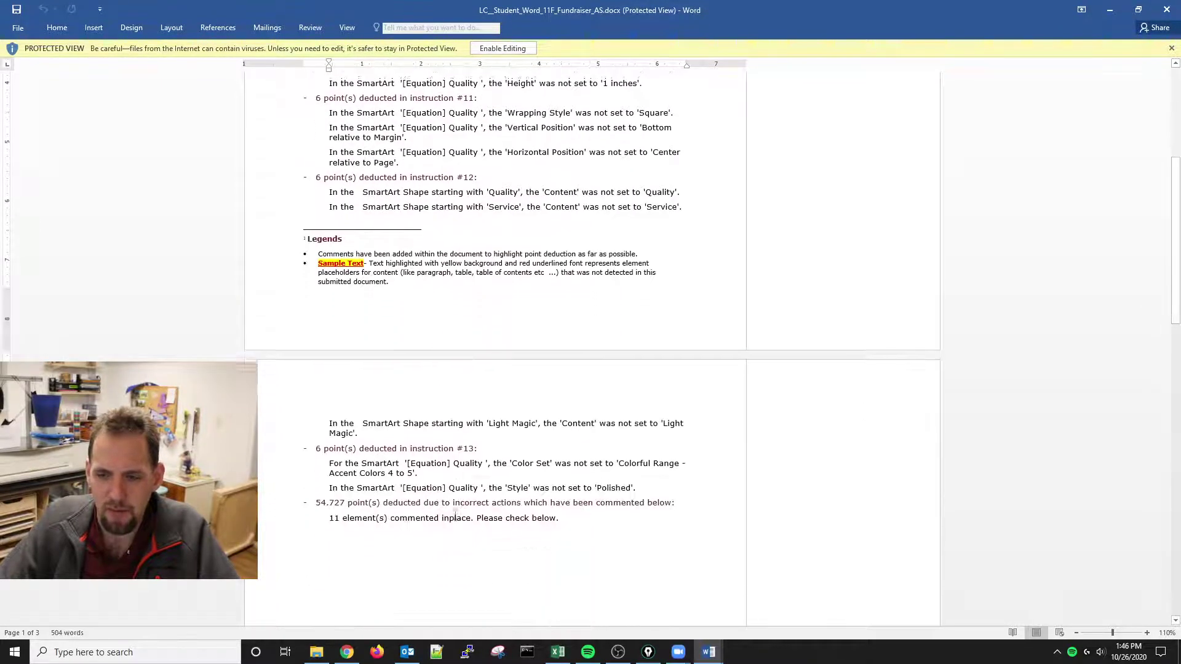
left_click_drag(429, 515, 560, 517)
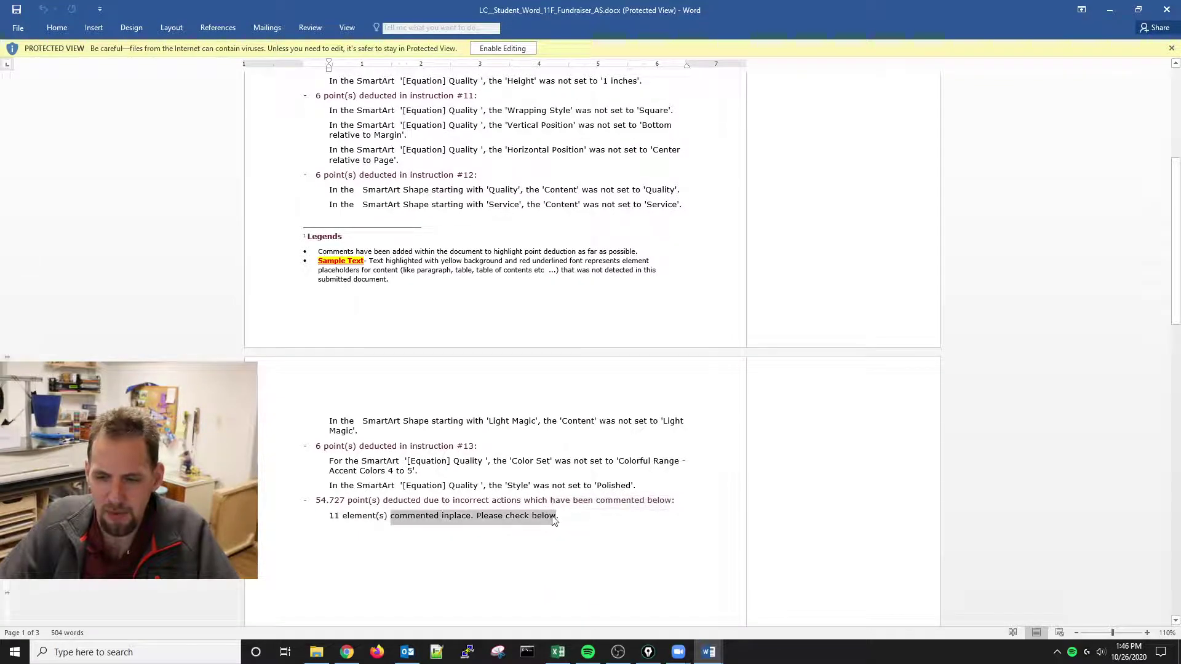
Step: Examine the Project Error comment attached to the Light Magic Studios title on the report's last page
scroll(369, 492, "down", 20)
scroll(418, 479, "down", 4)
left_click(763, 247)
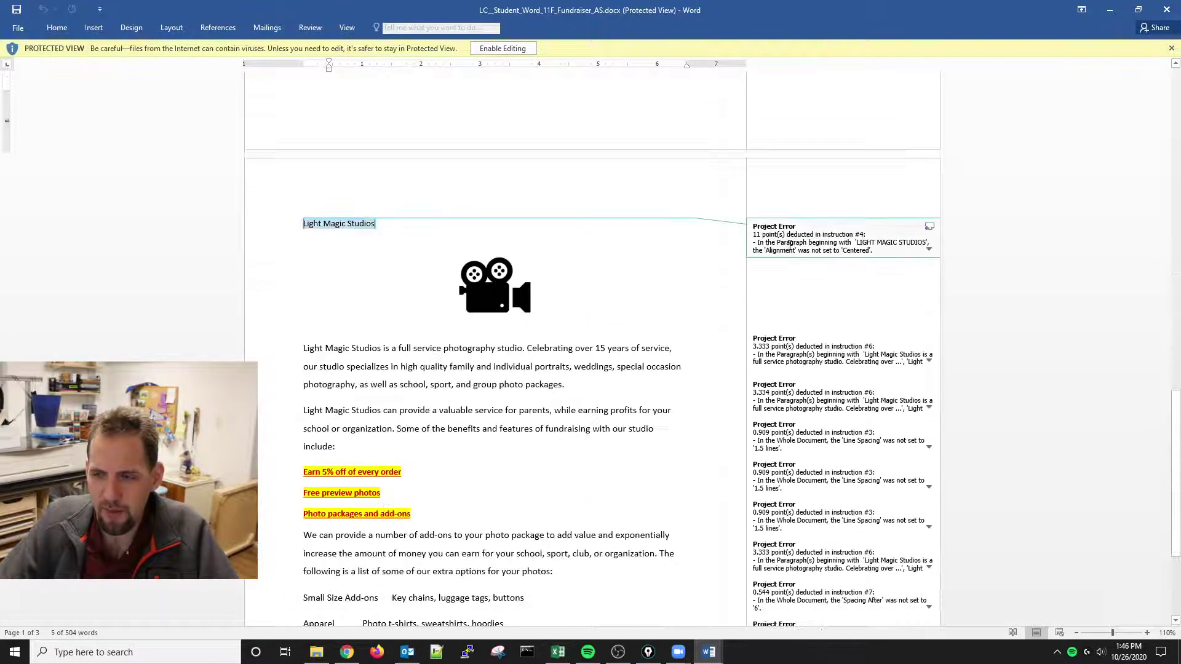
left_click_drag(757, 242, 807, 242)
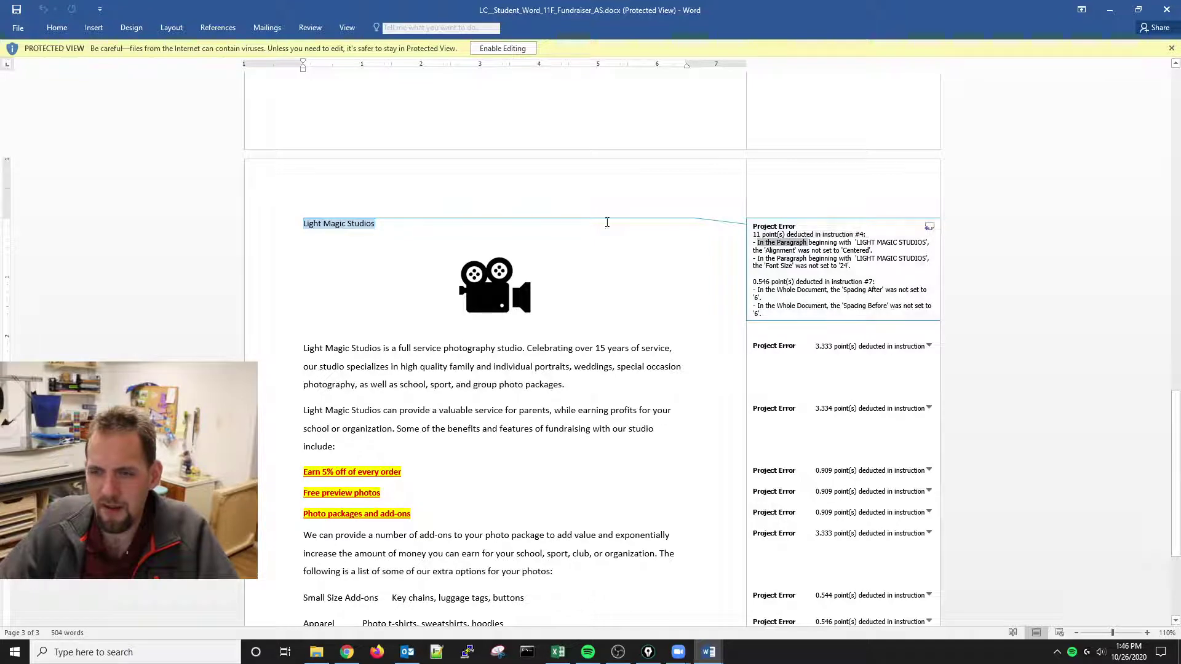
left_click(297, 231)
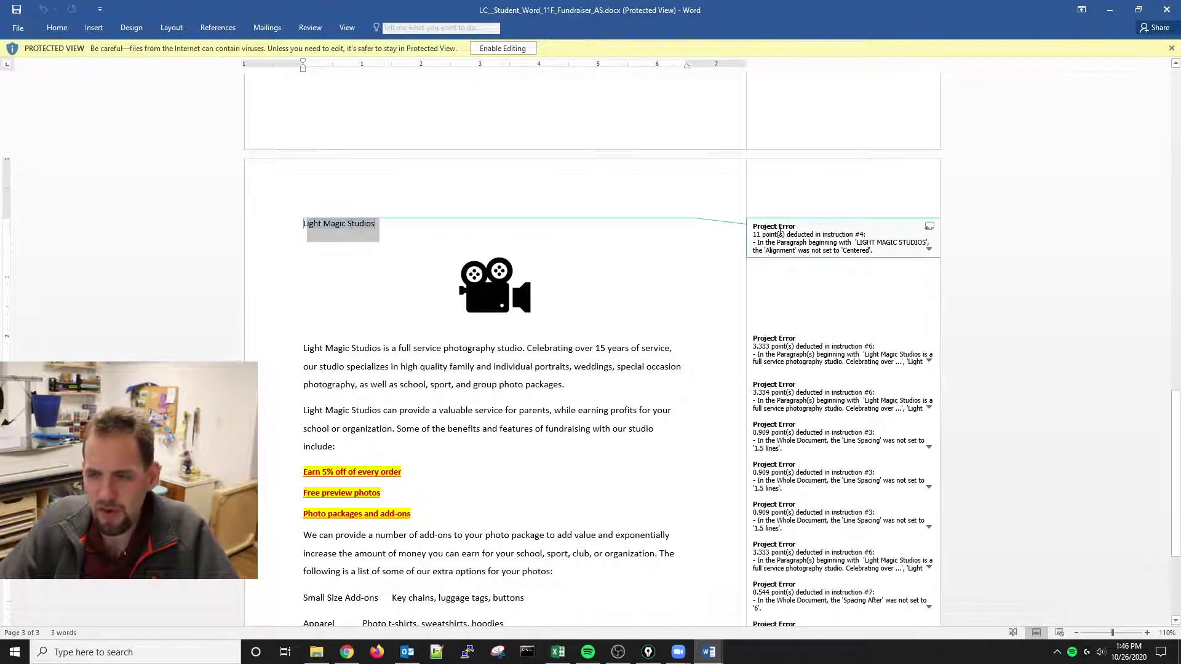
left_click(785, 251)
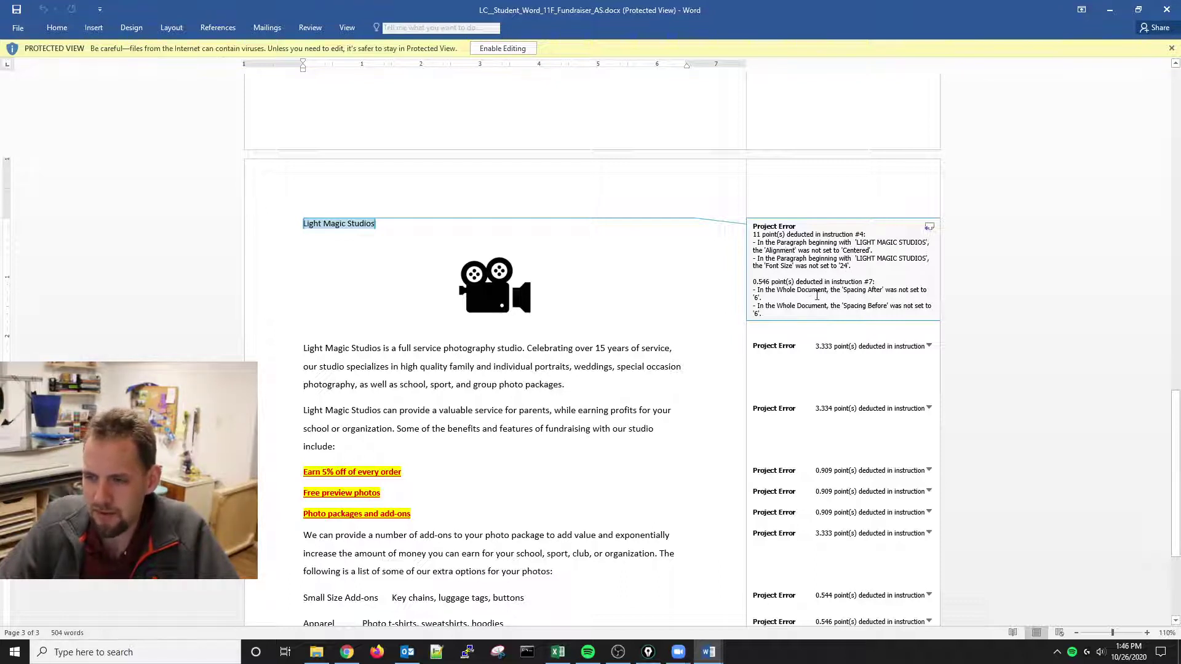
double_click(756, 314)
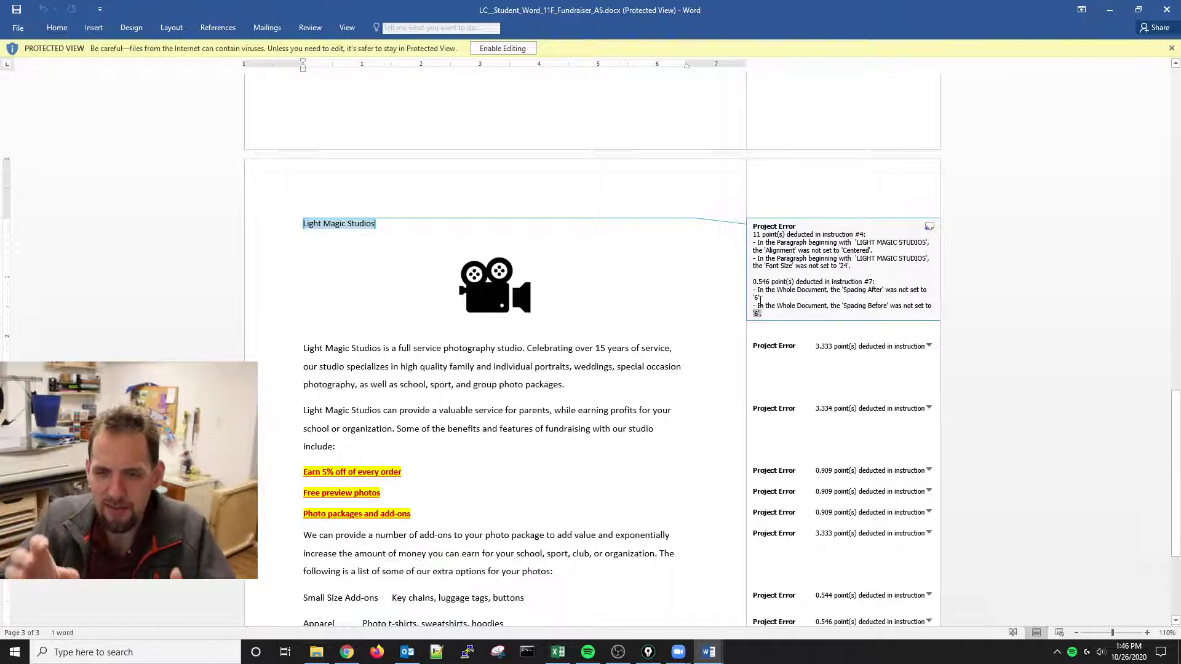
Step: Look through the Project Error comments on the body paragraphs and list items, and close the report document
left_click(831, 350)
left_click(805, 433)
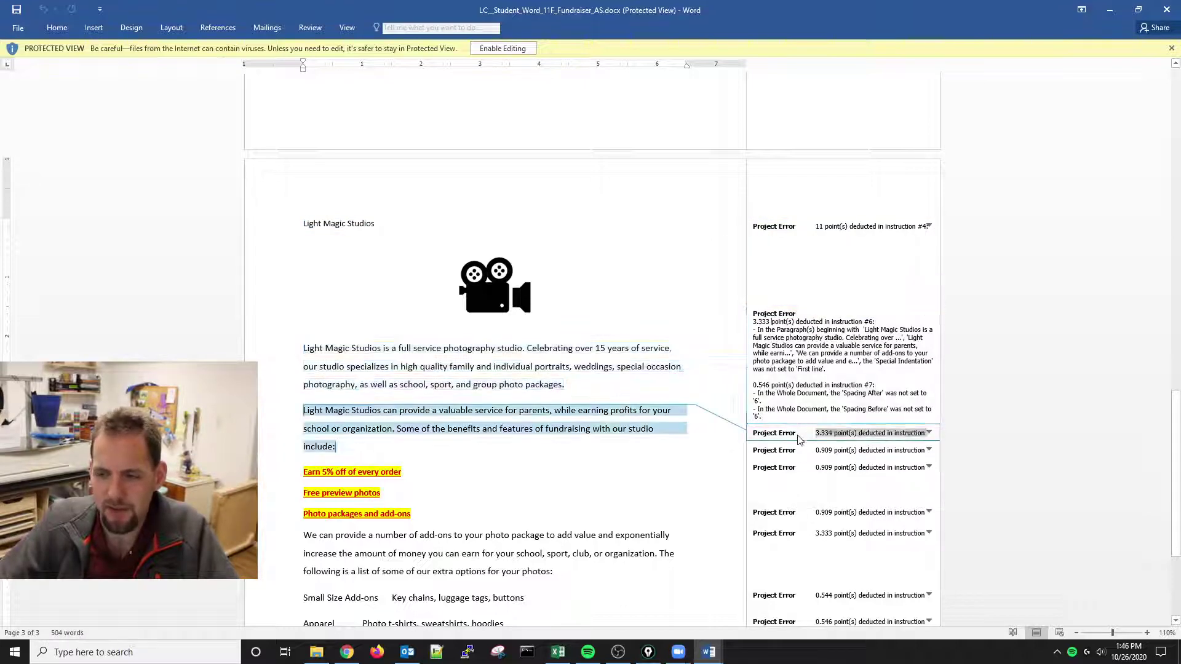
left_click(798, 490)
left_click(798, 537)
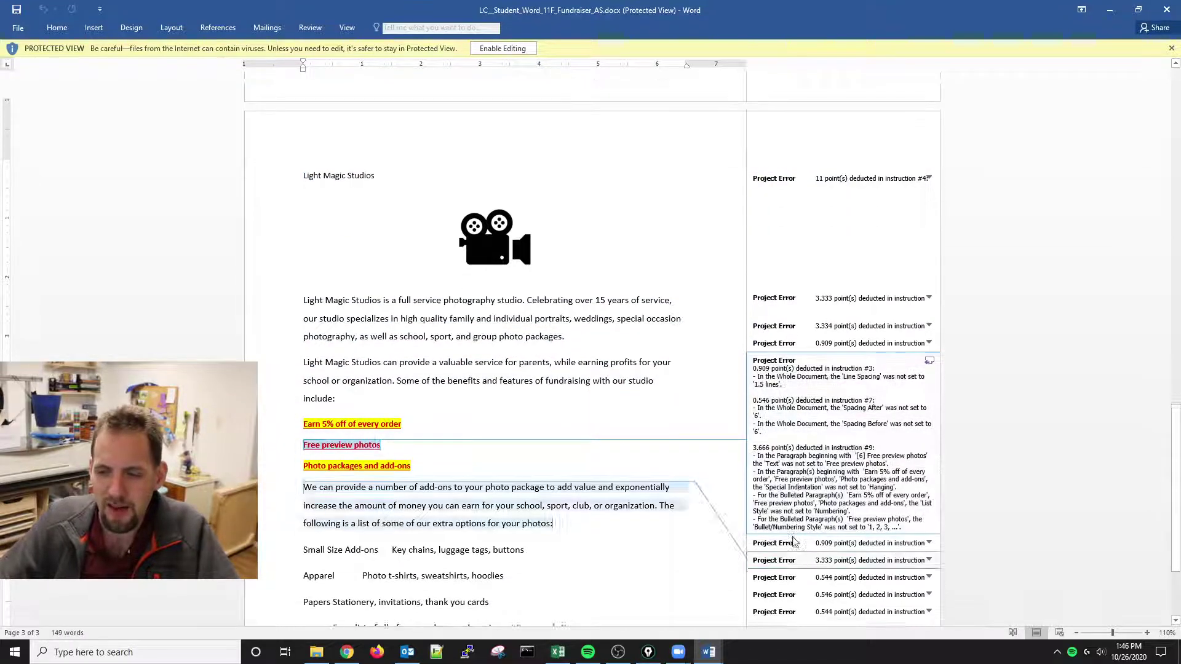
left_click(793, 572)
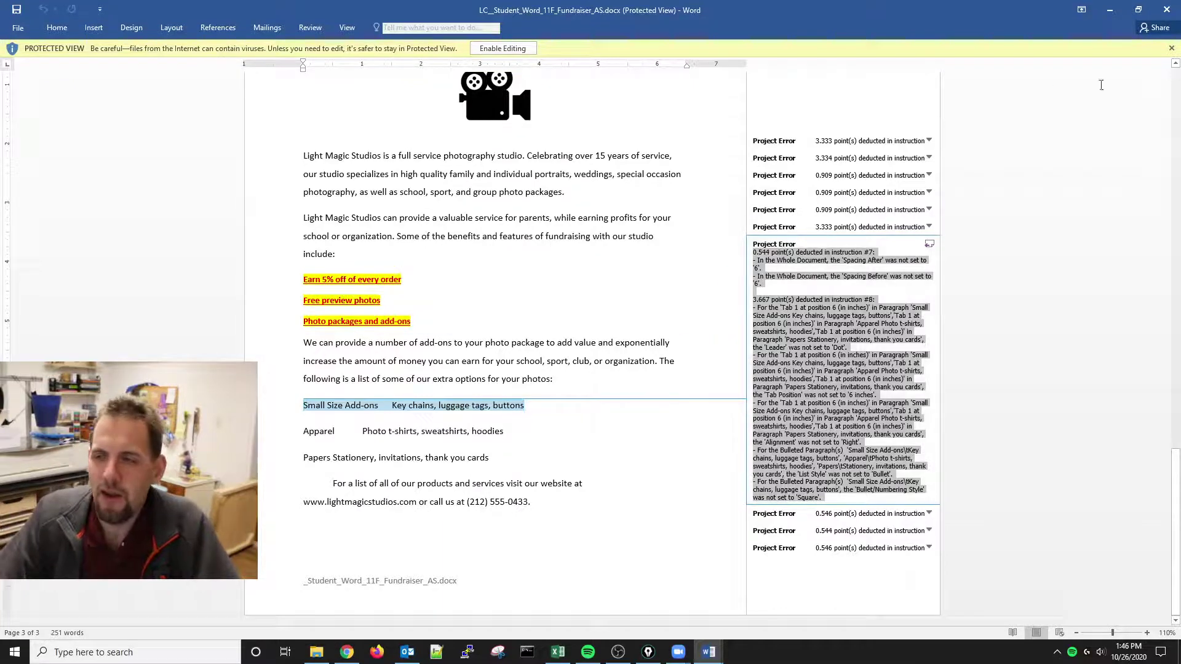
left_click(1169, 9)
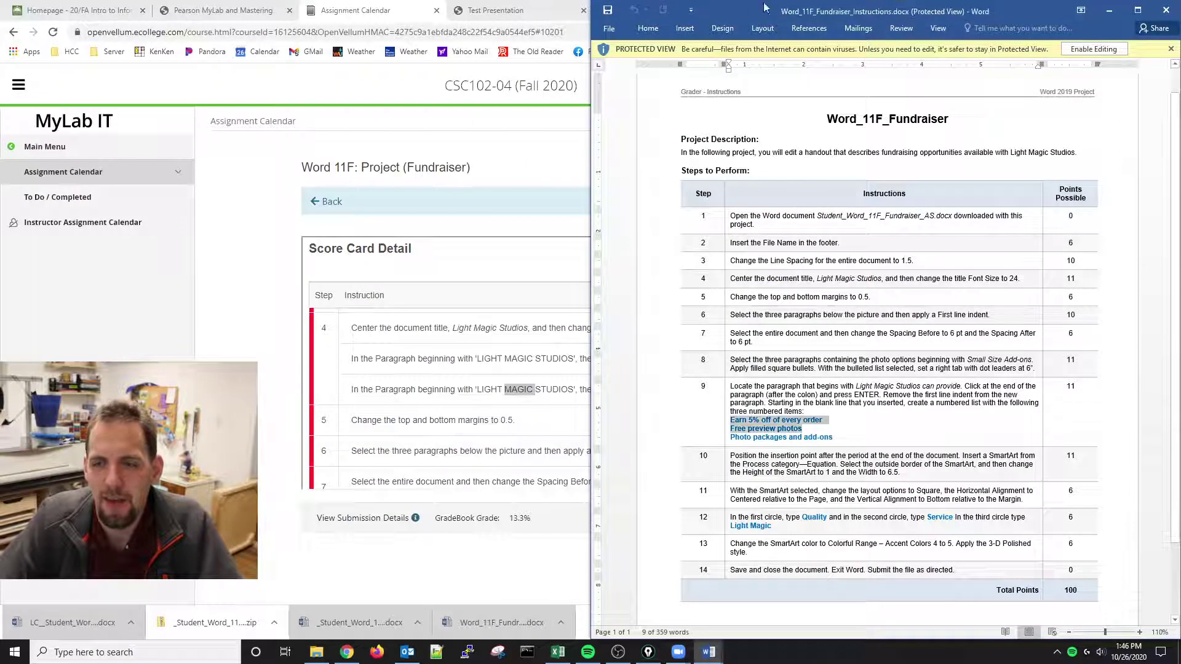
Step: Return to the browser, close the submission report, and launch Word 11F: Project (Fundraiser) again from the calendar for November 1, 2020
left_click(413, 190)
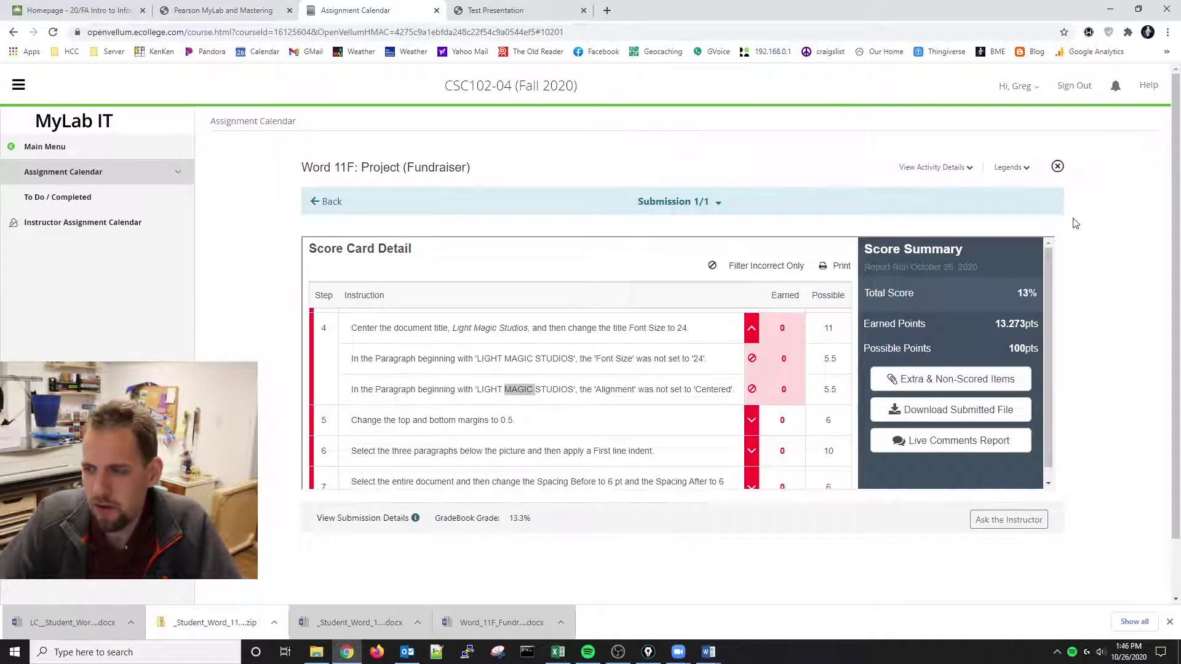
left_click(1057, 166)
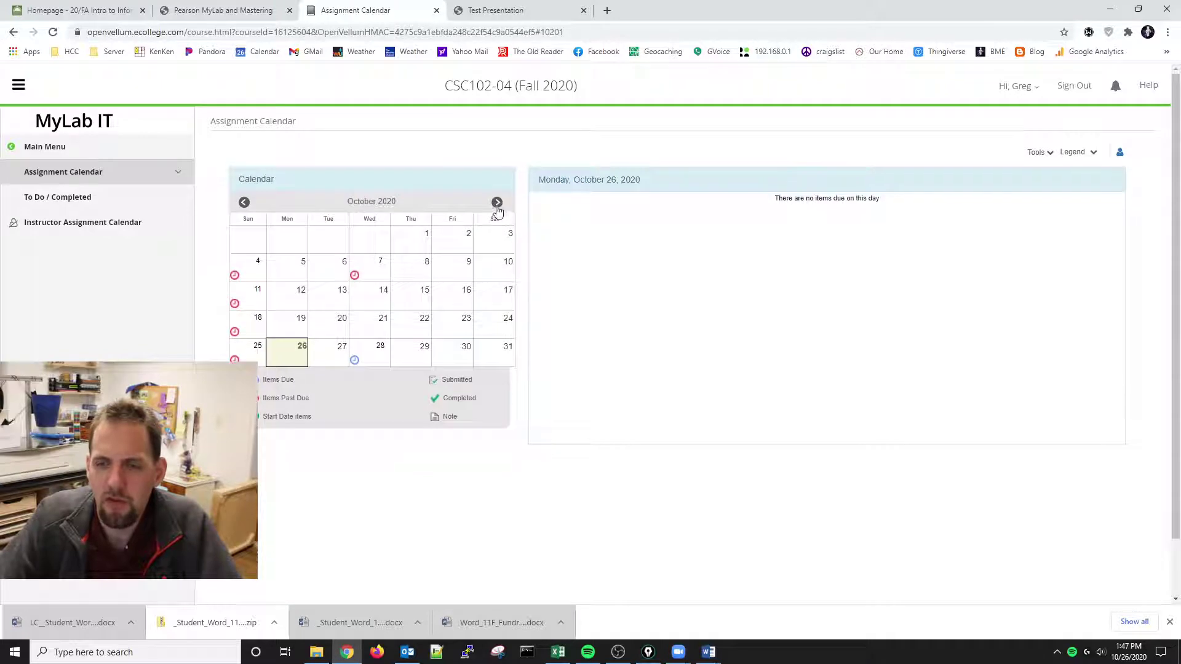
left_click(496, 202)
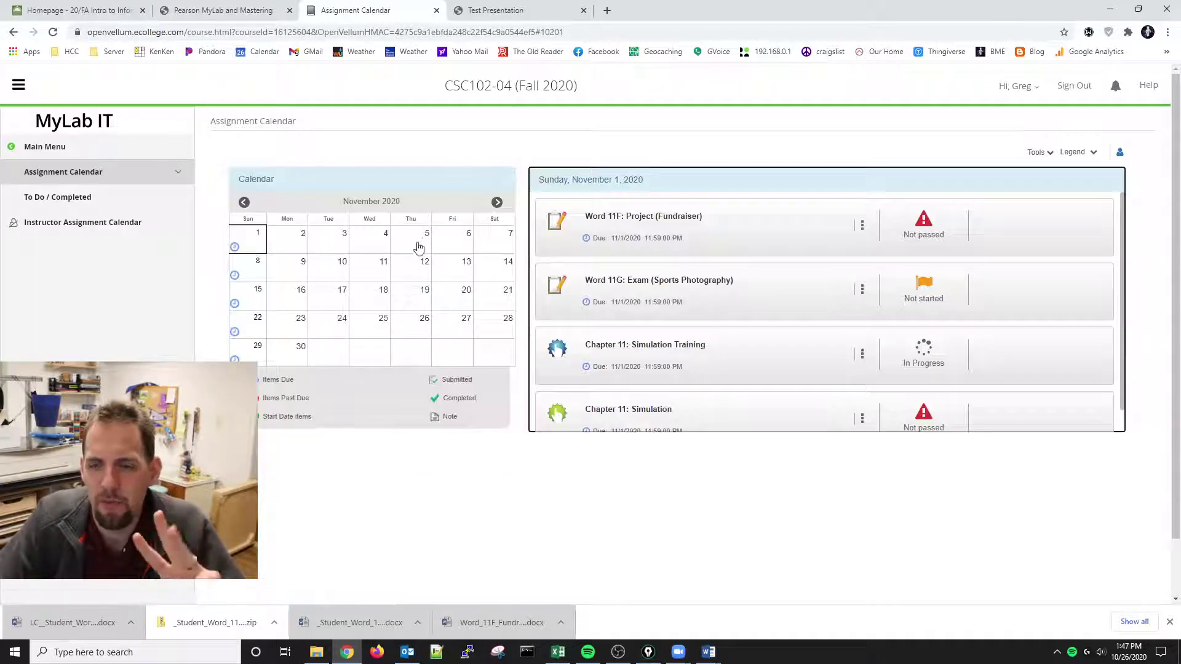
left_click(670, 217)
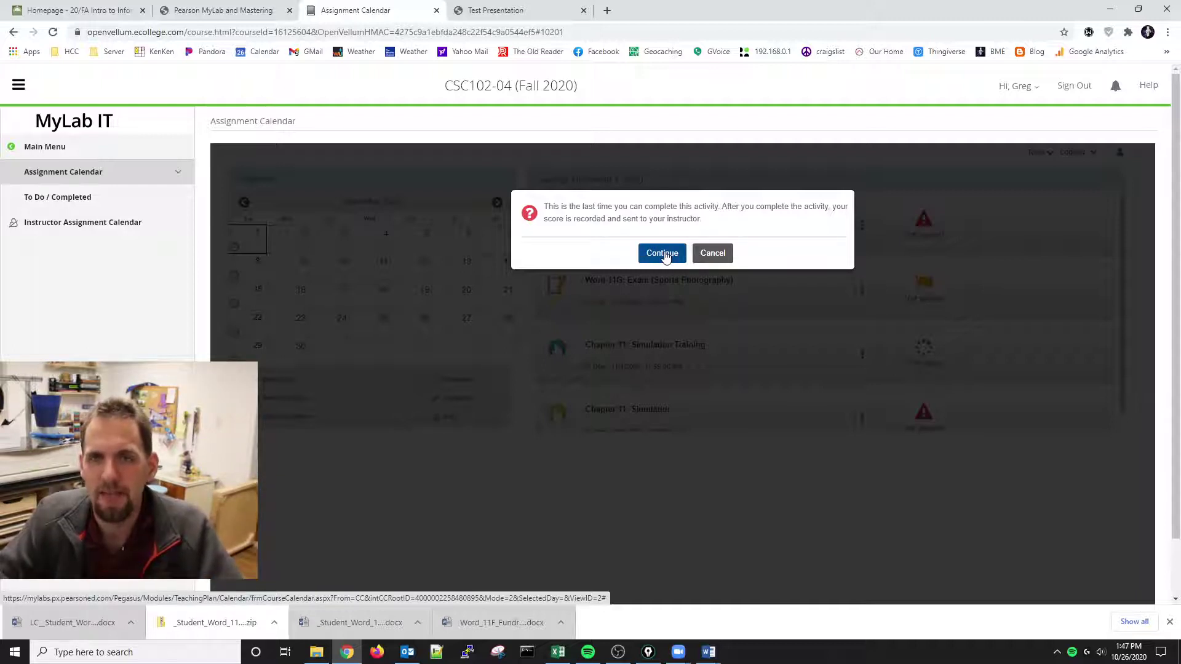
Step: Switch to the student and instructions documents in Word and set the Light Magic Studios title's font size to 24
left_click(709, 651)
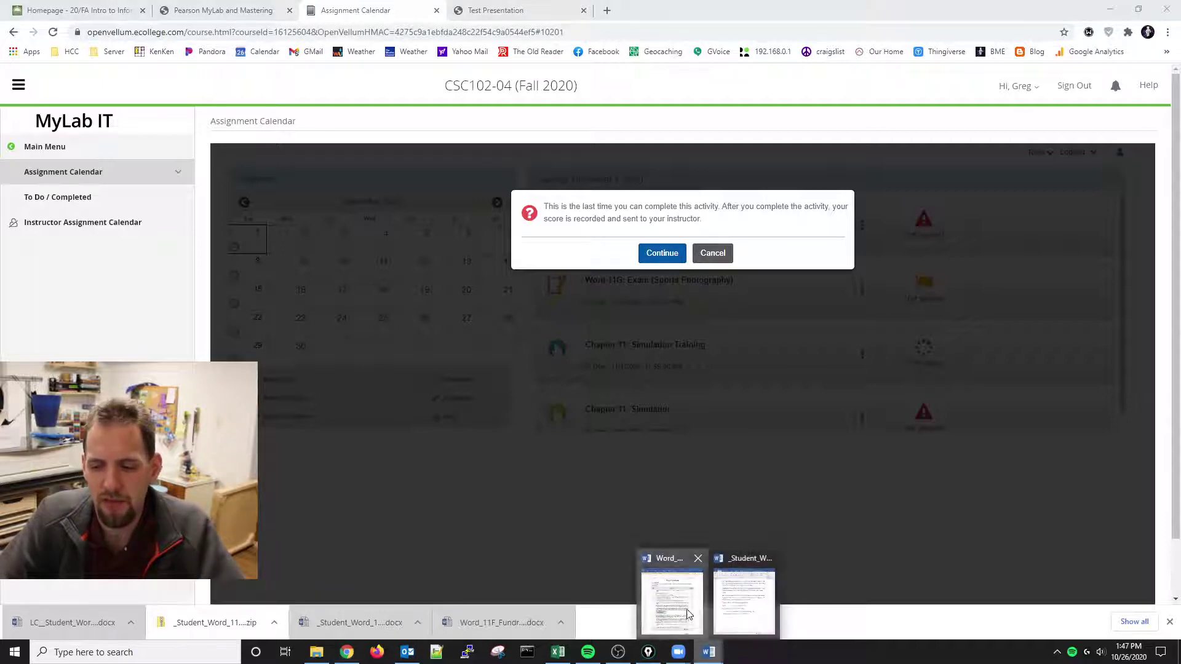
left_click(672, 602)
left_click(745, 603)
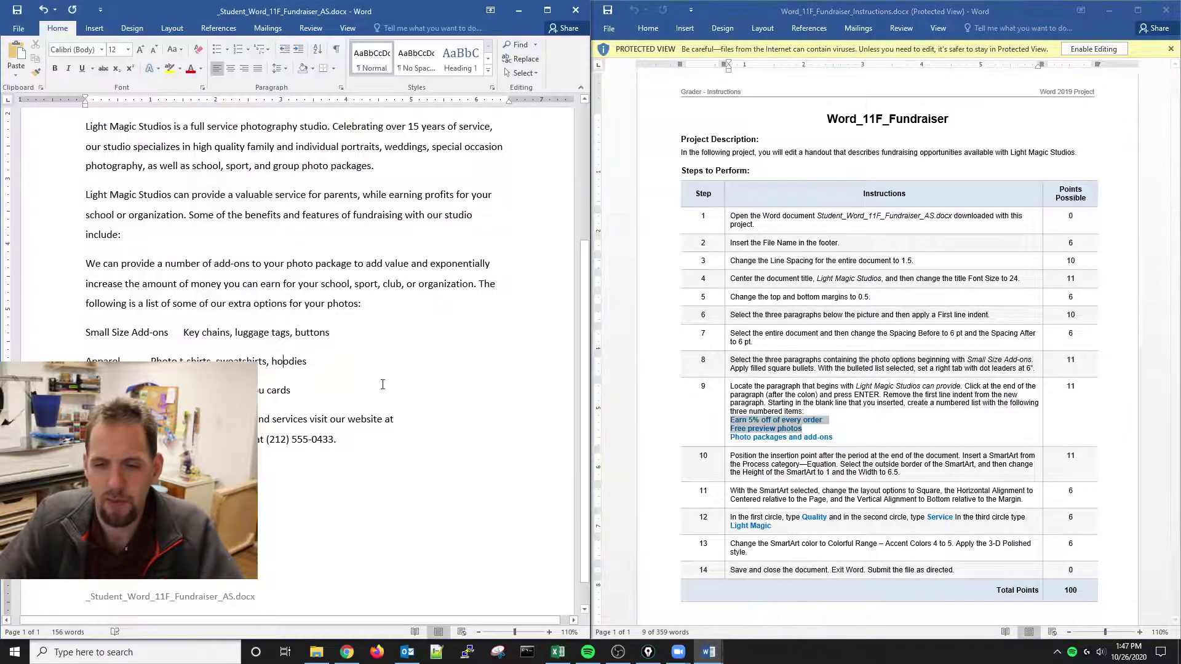
scroll(383, 385, "up", 5)
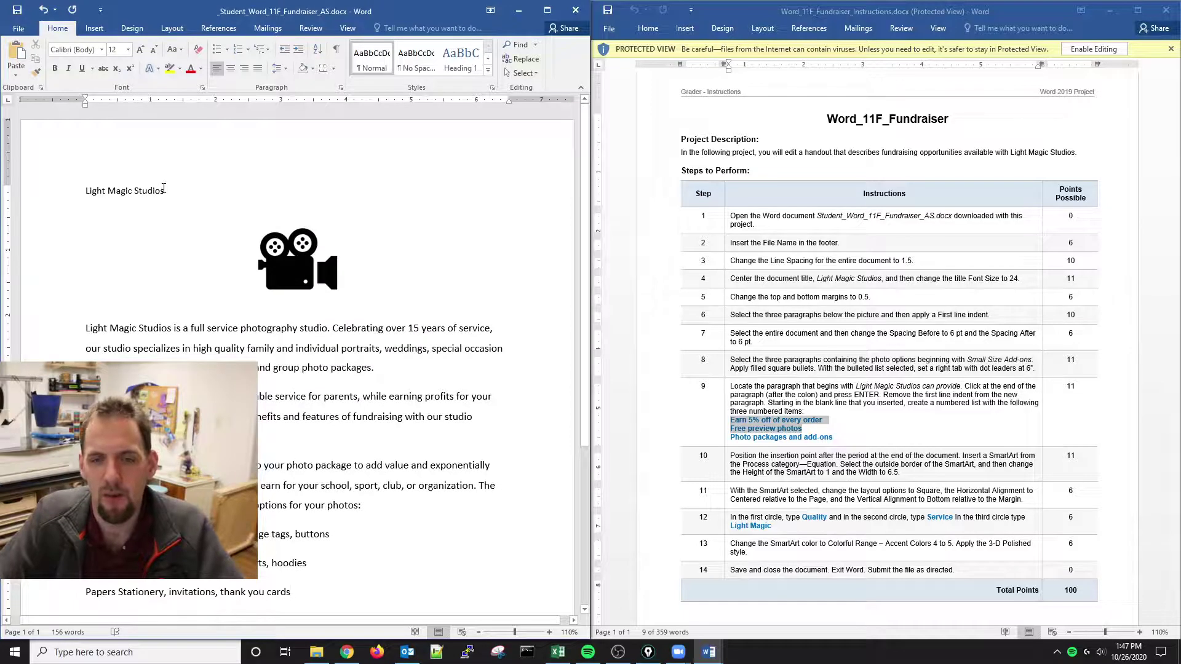
left_click(71, 187)
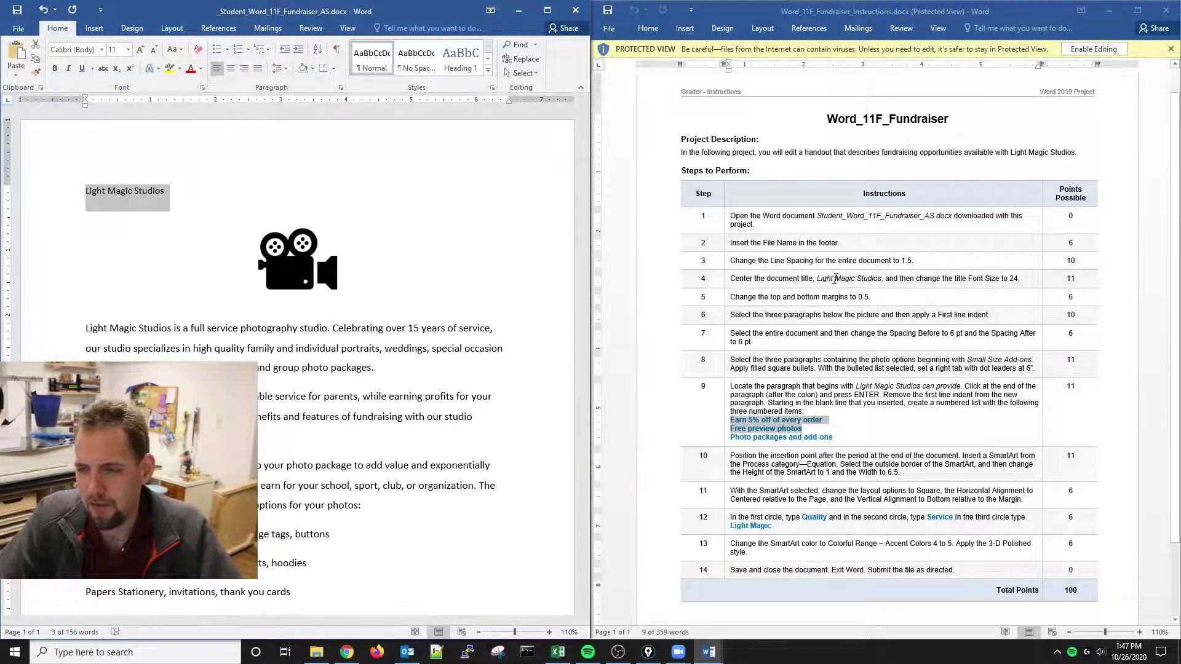
left_click(129, 54)
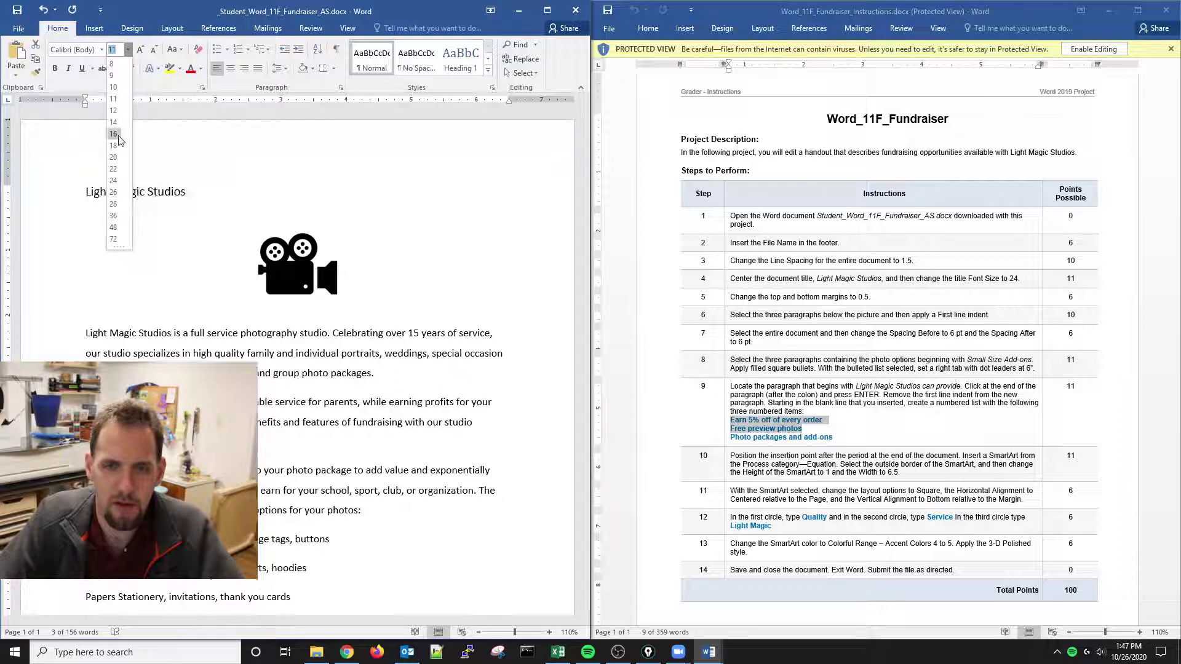
left_click(116, 191)
Step: Set the student document's top and bottom margins to 0.5 inch with custom margins, following instruction step 5
left_click(869, 297)
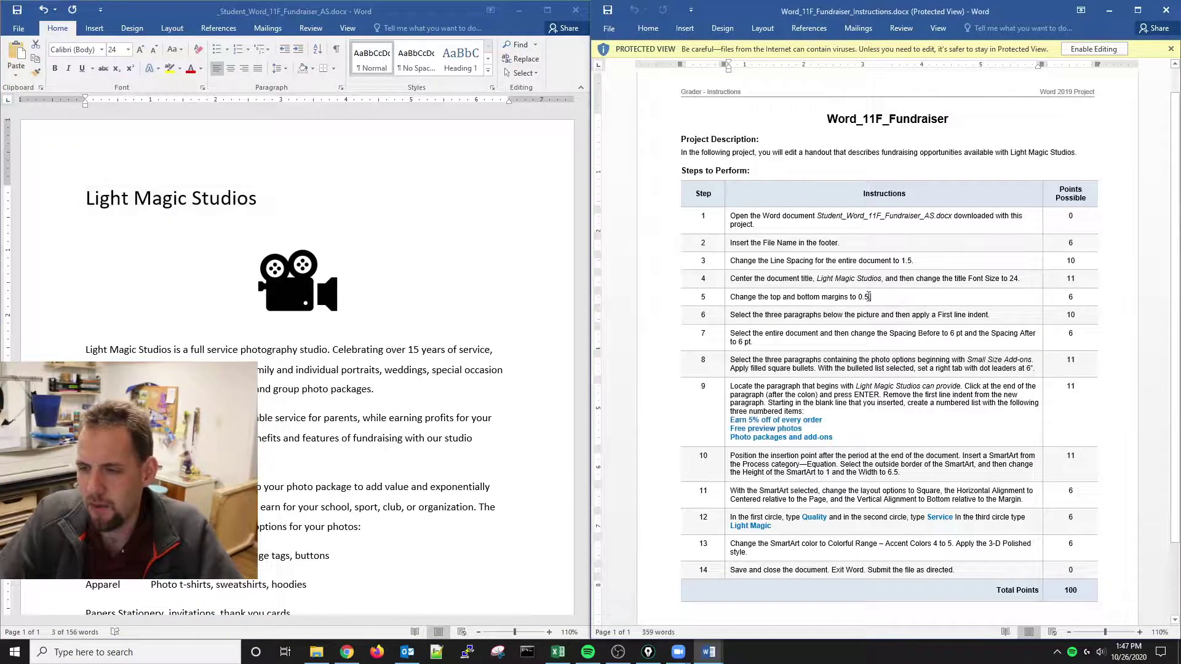
left_click(177, 40)
left_click(172, 29)
left_click(17, 61)
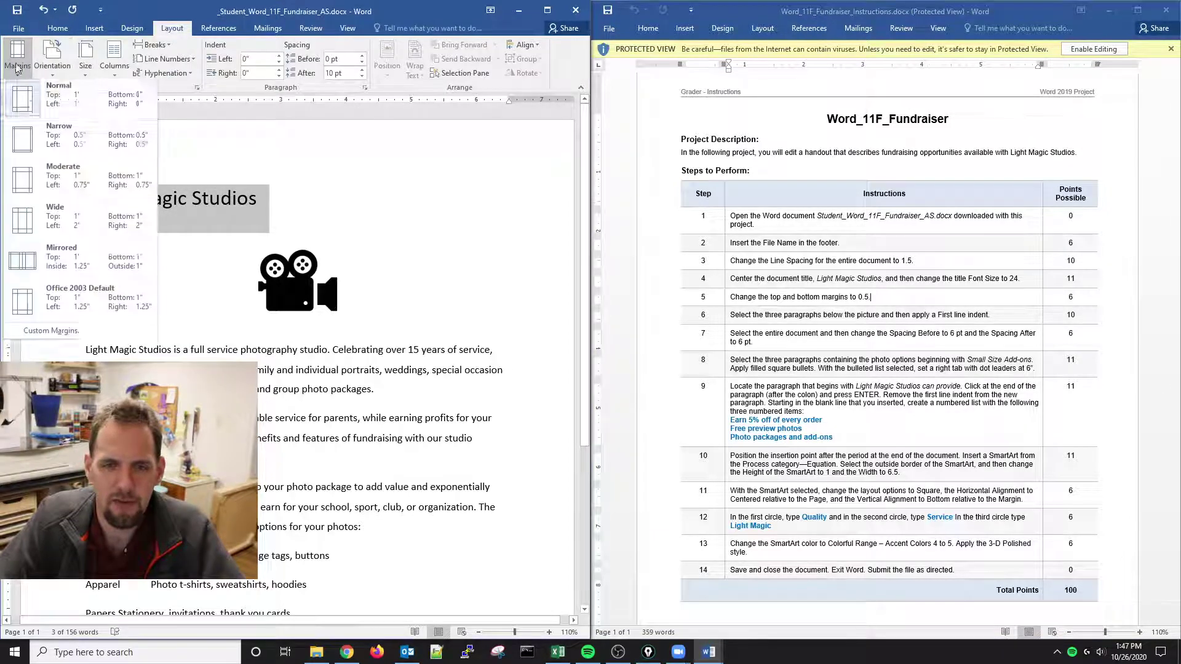
left_click(52, 331)
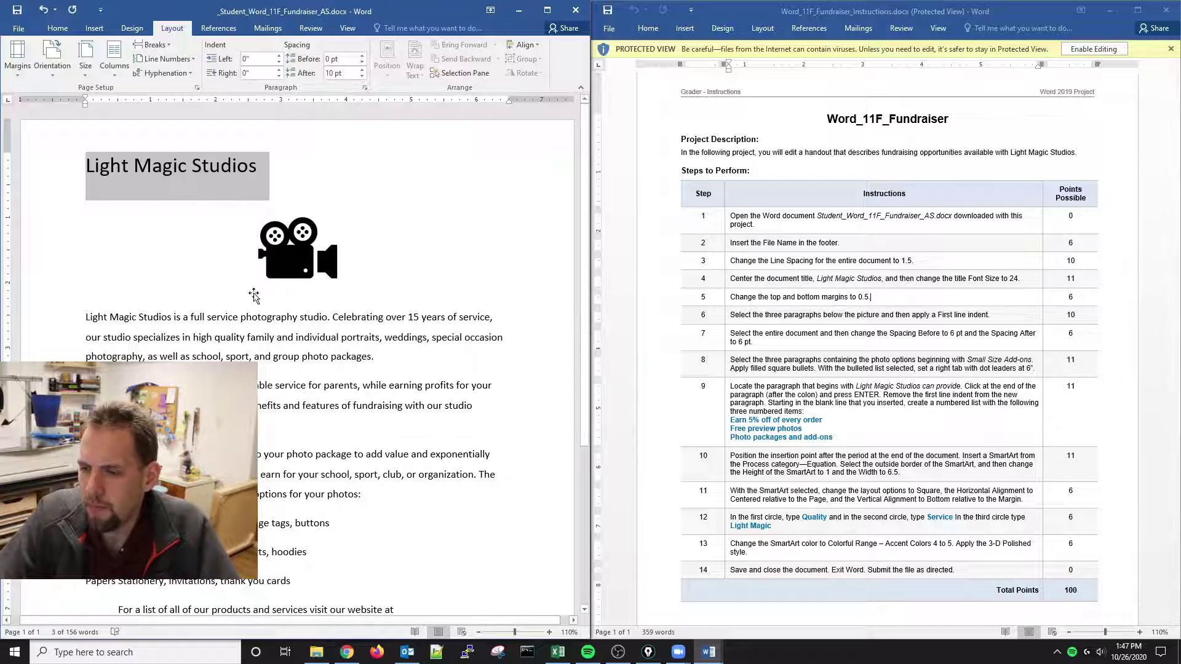
Step: Apply a first line indent of about 0.5 inch to the three paragraphs below the picture
left_click_drag(86, 314, 372, 503)
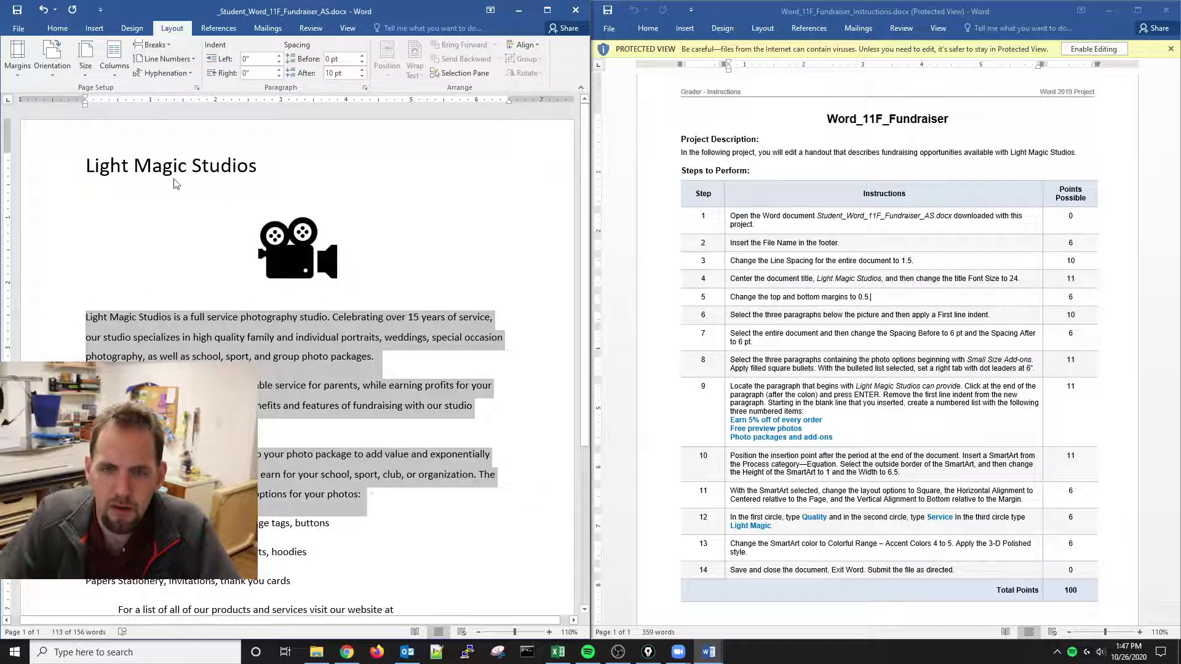
left_click(59, 29)
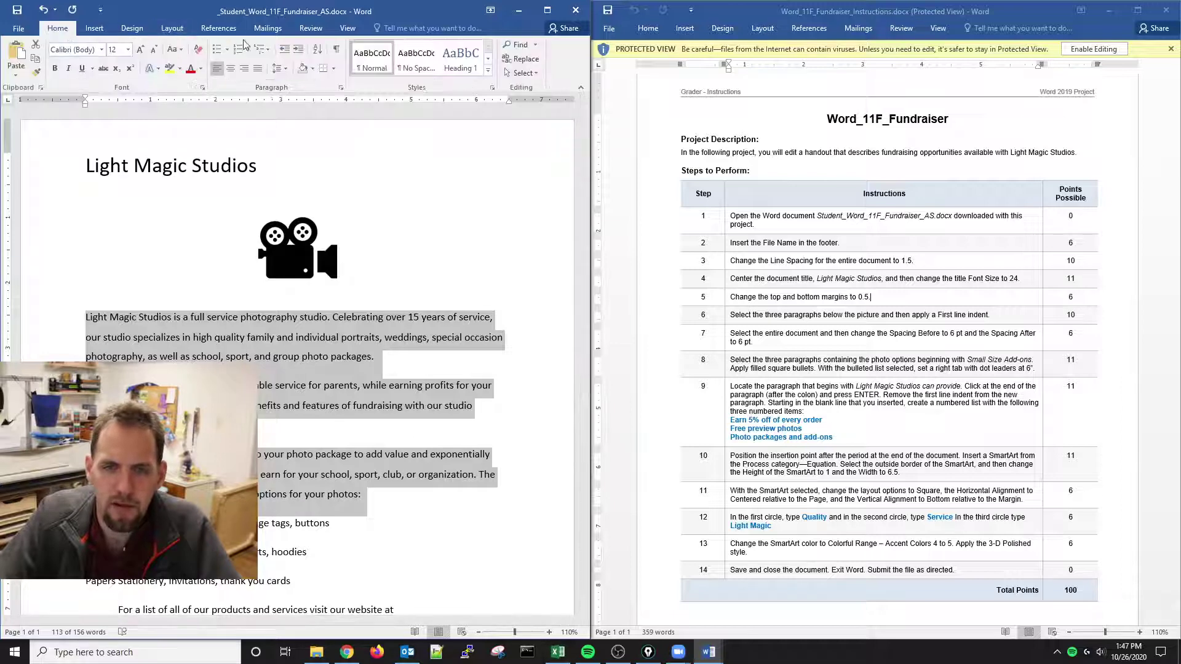
left_click(298, 48)
key("ctrl+z")
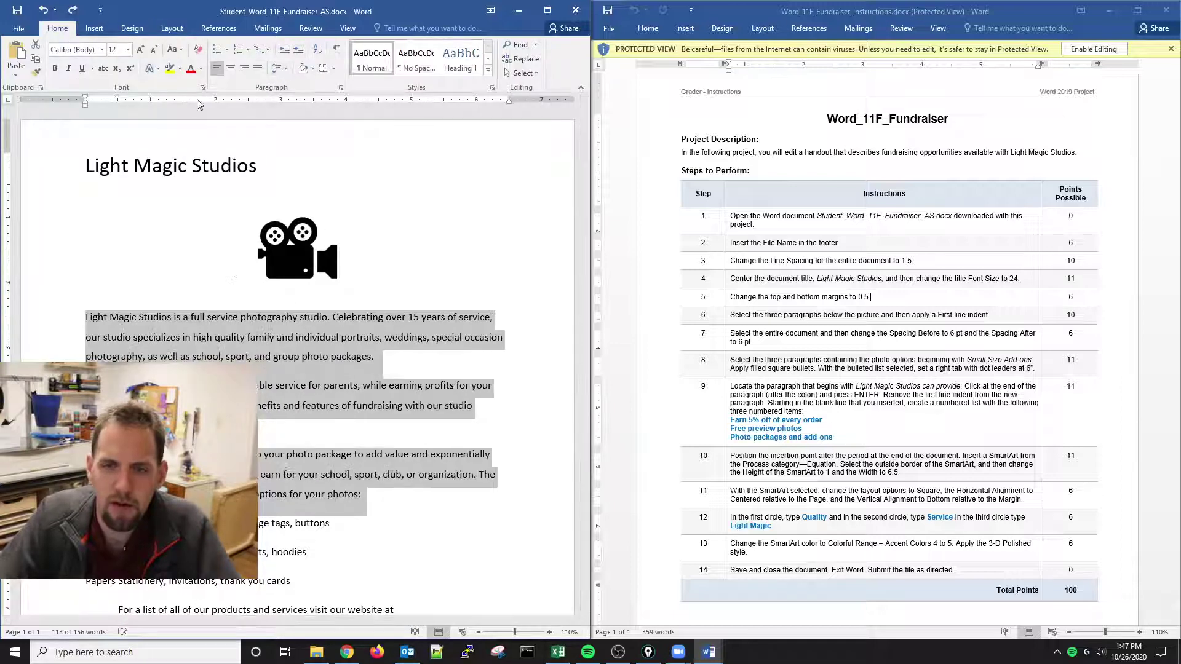
left_click_drag(85, 100, 120, 107)
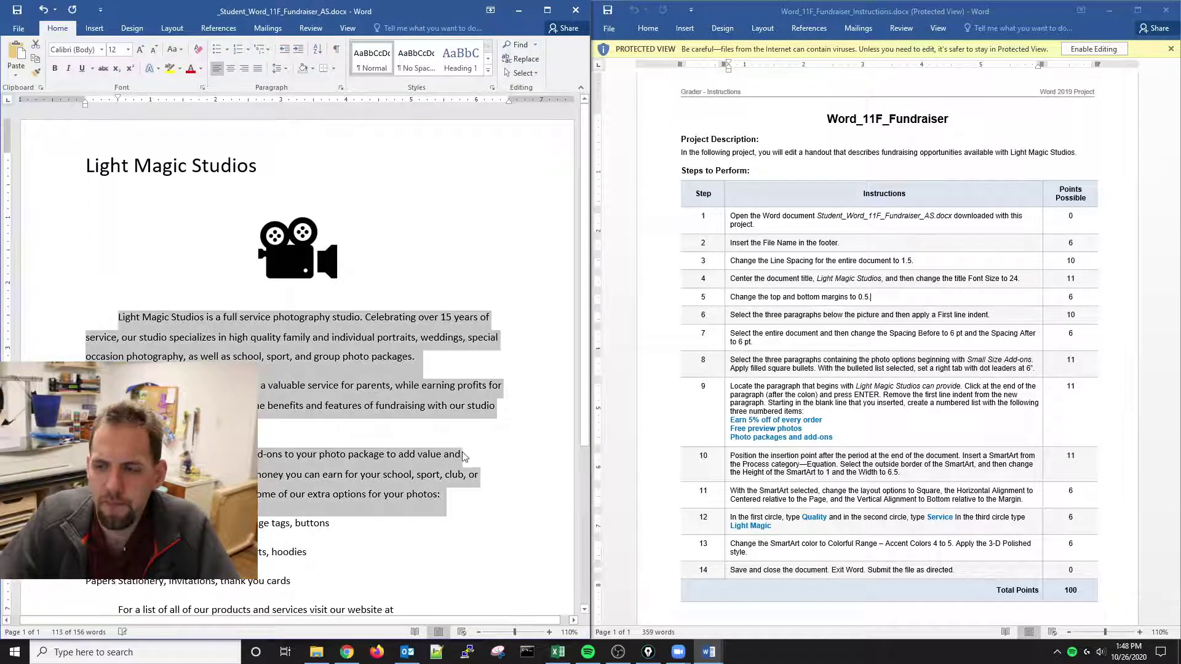
Step: Check instruction step 7 and select the entire content of the student document
left_click(788, 333)
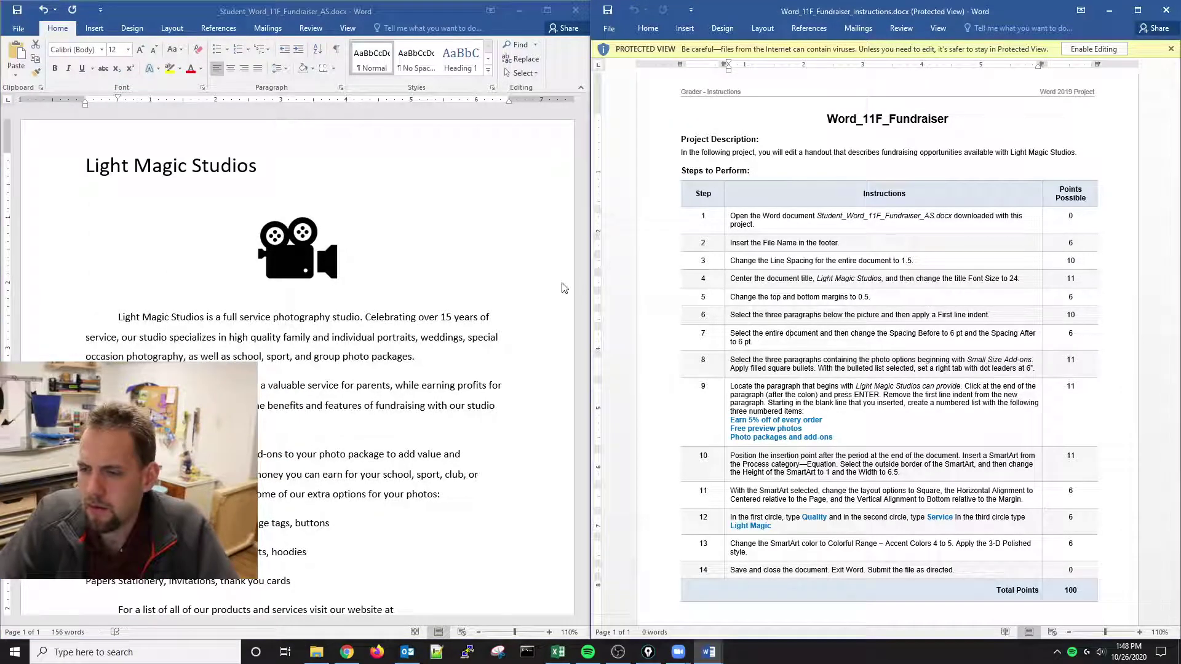
left_click(472, 314)
scroll(471, 314, "down", 1)
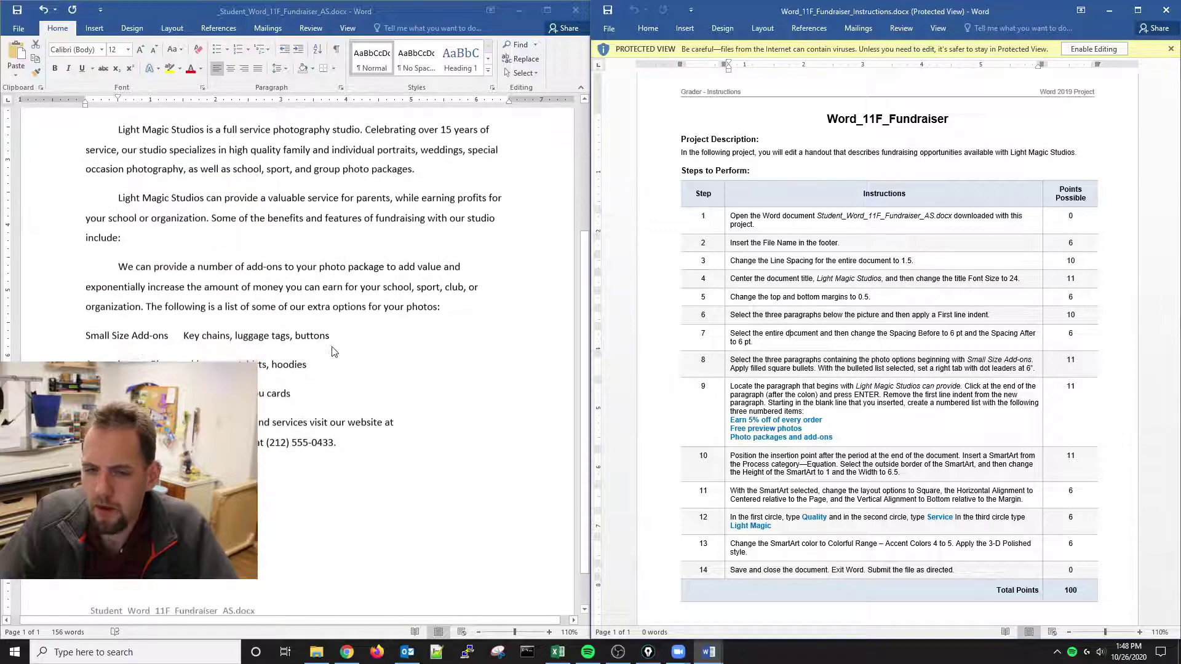
key("ctrl+a")
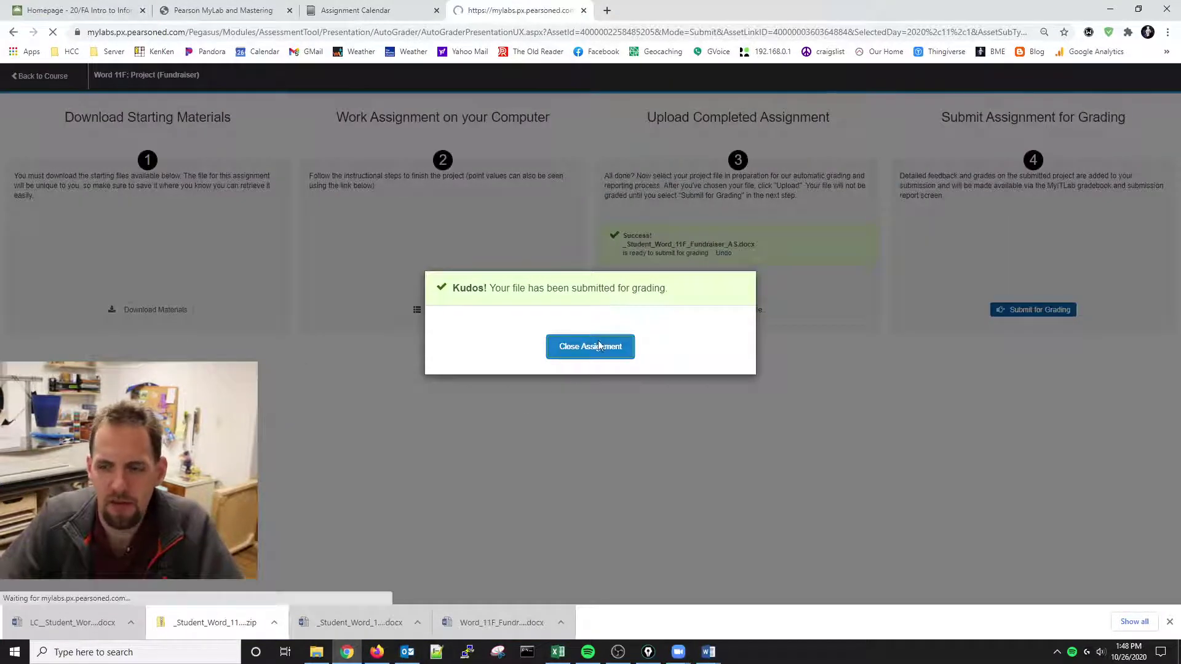
Step: Upload _Student_Word_11F_Fundraiser_AS.docx from Downloads as the completed assignment in MyLab IT and submit it for grading
left_click(592, 350)
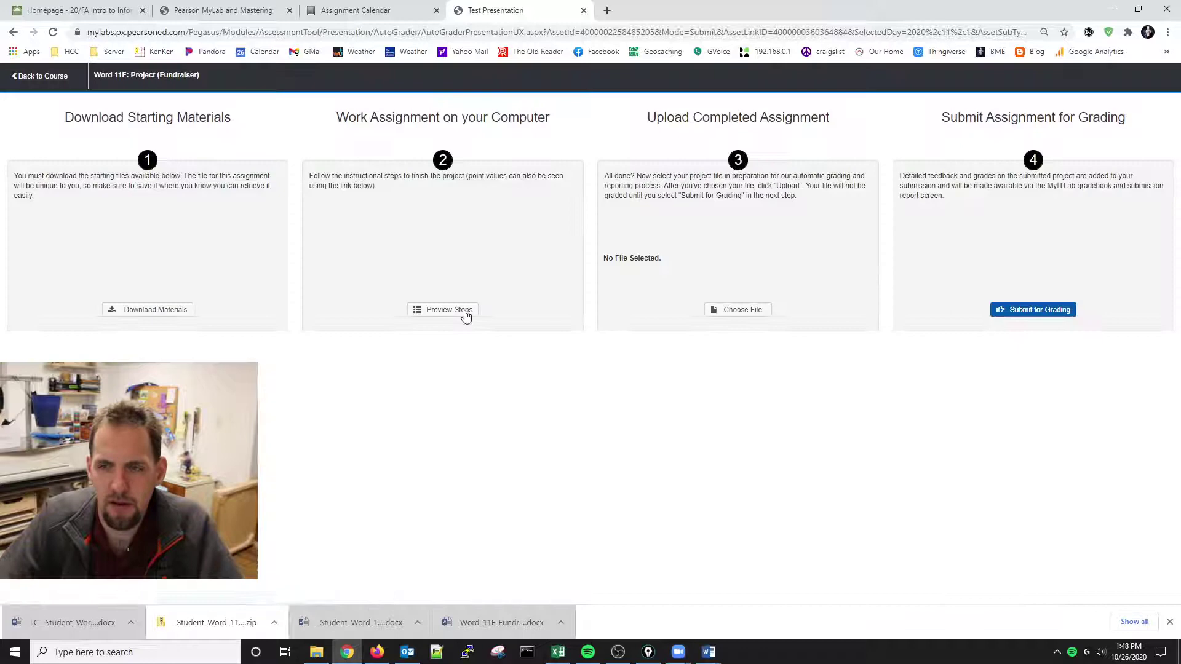
left_click(746, 309)
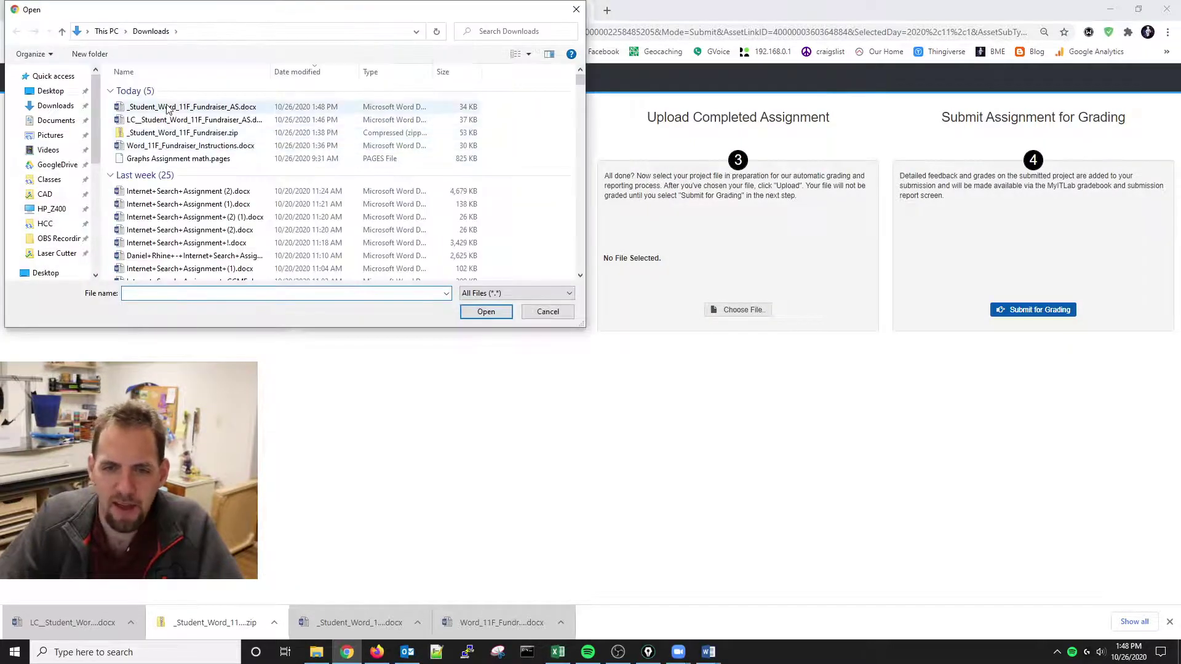
left_click(167, 108)
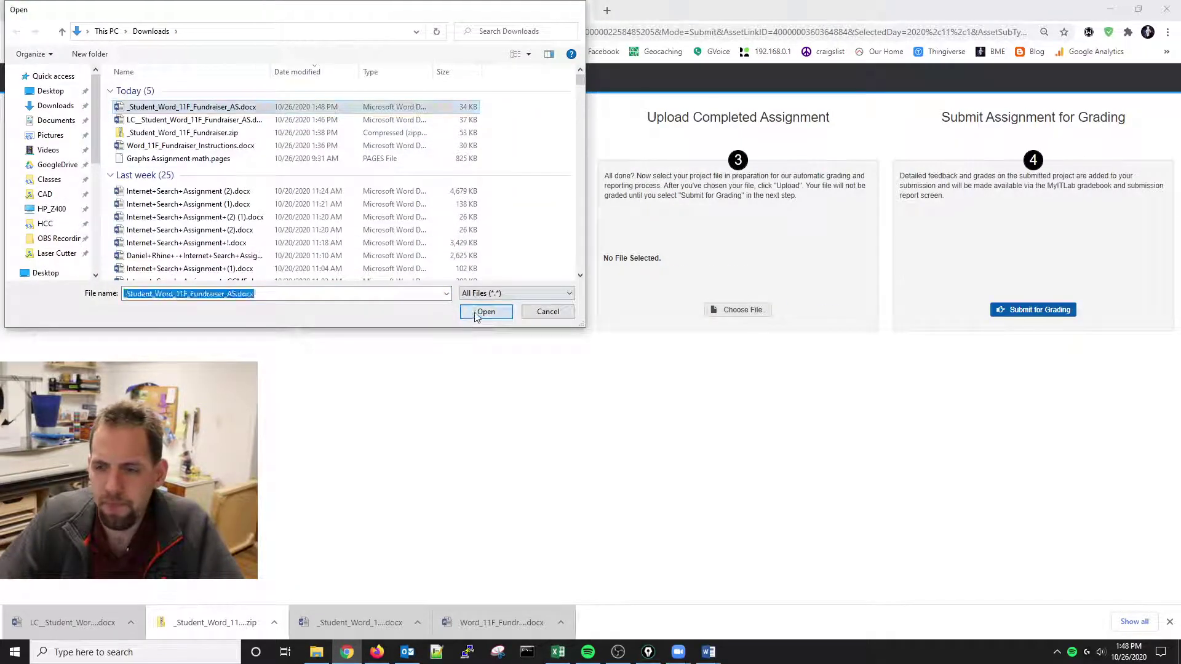
left_click(484, 311)
left_click(1029, 315)
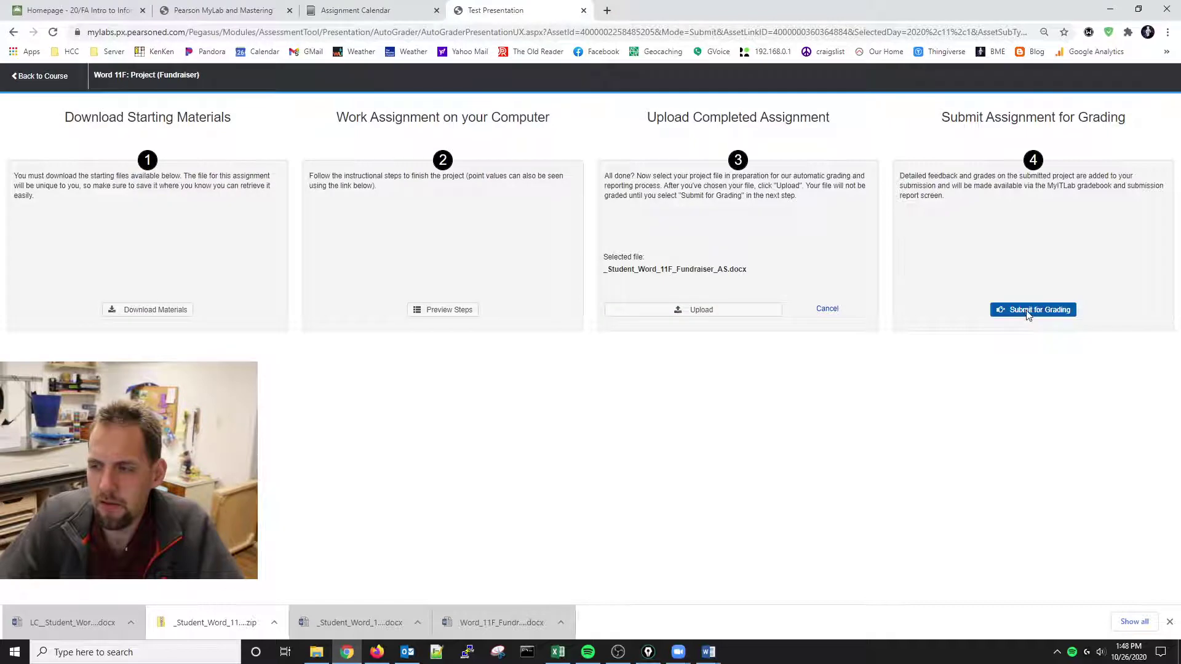
left_click(706, 312)
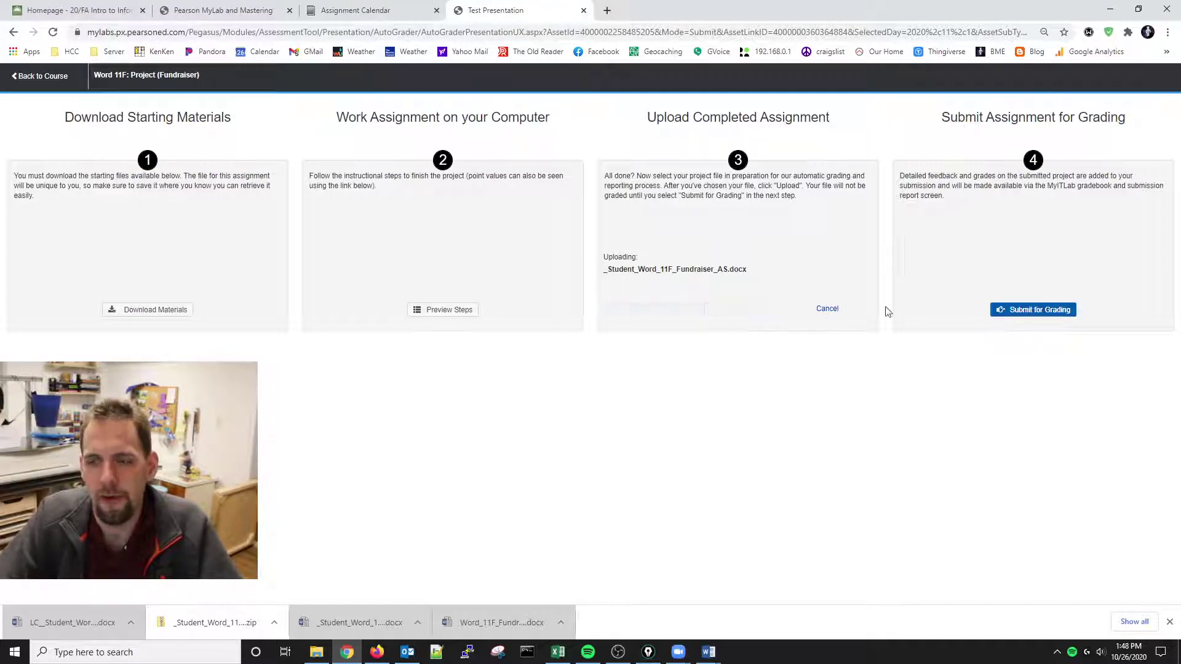
left_click(1016, 309)
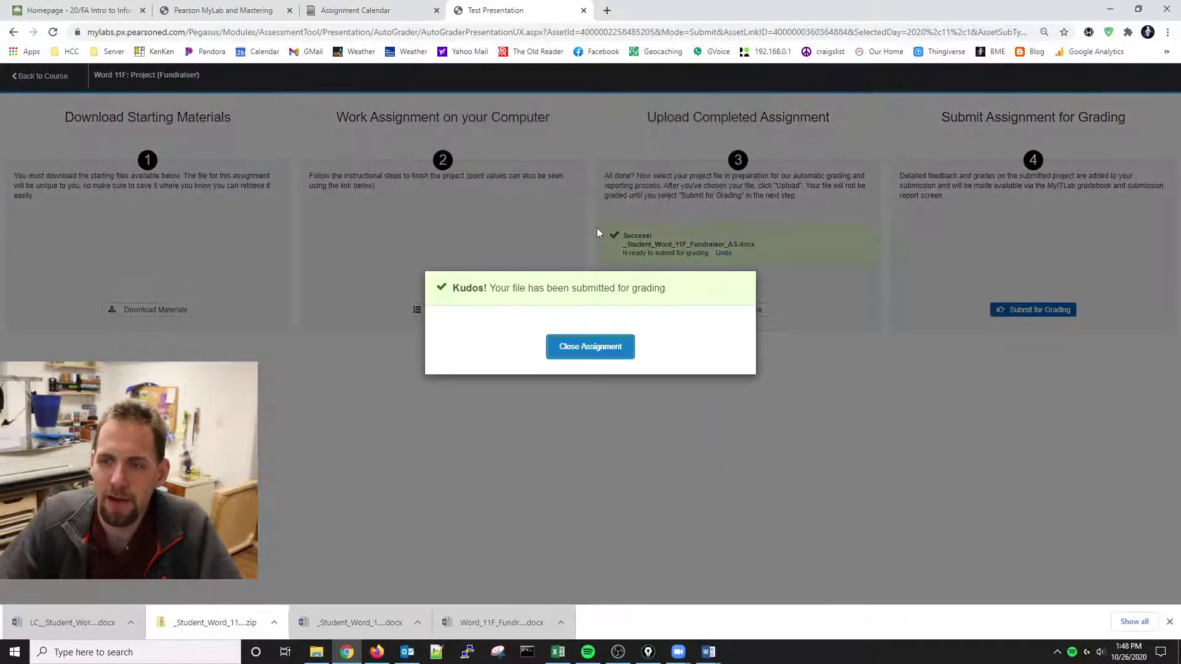
Step: Close the submitted assignment and return to the assignment calendar
left_click(369, 9)
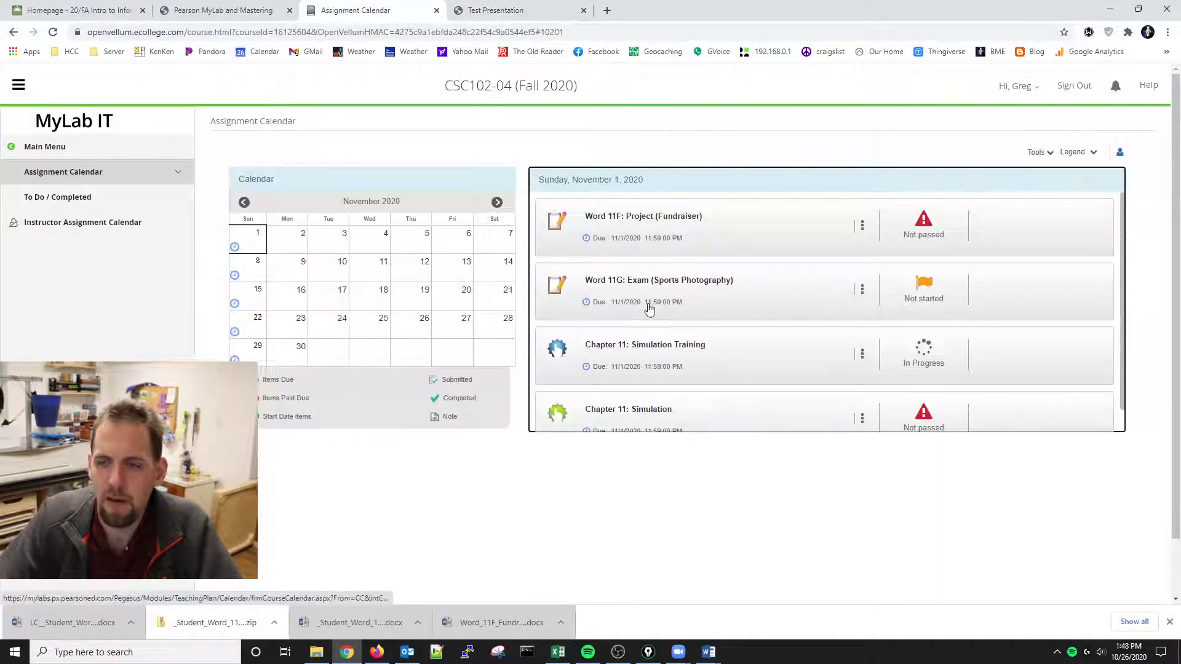
left_click(679, 217)
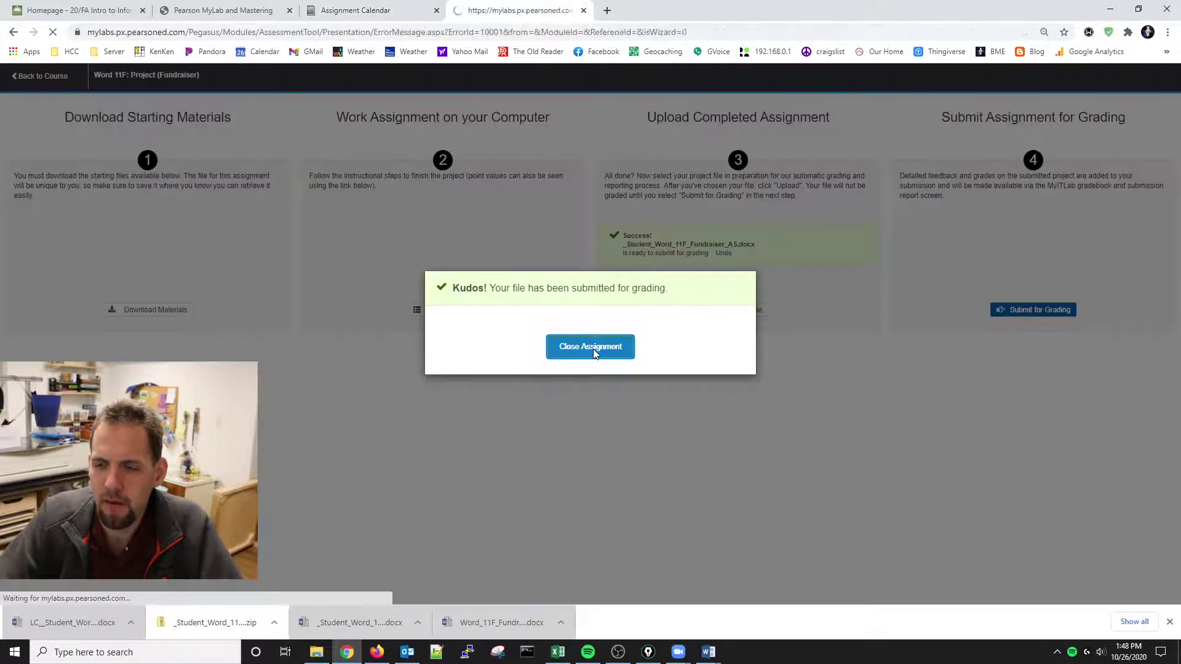
left_click(590, 346)
left_click(590, 109)
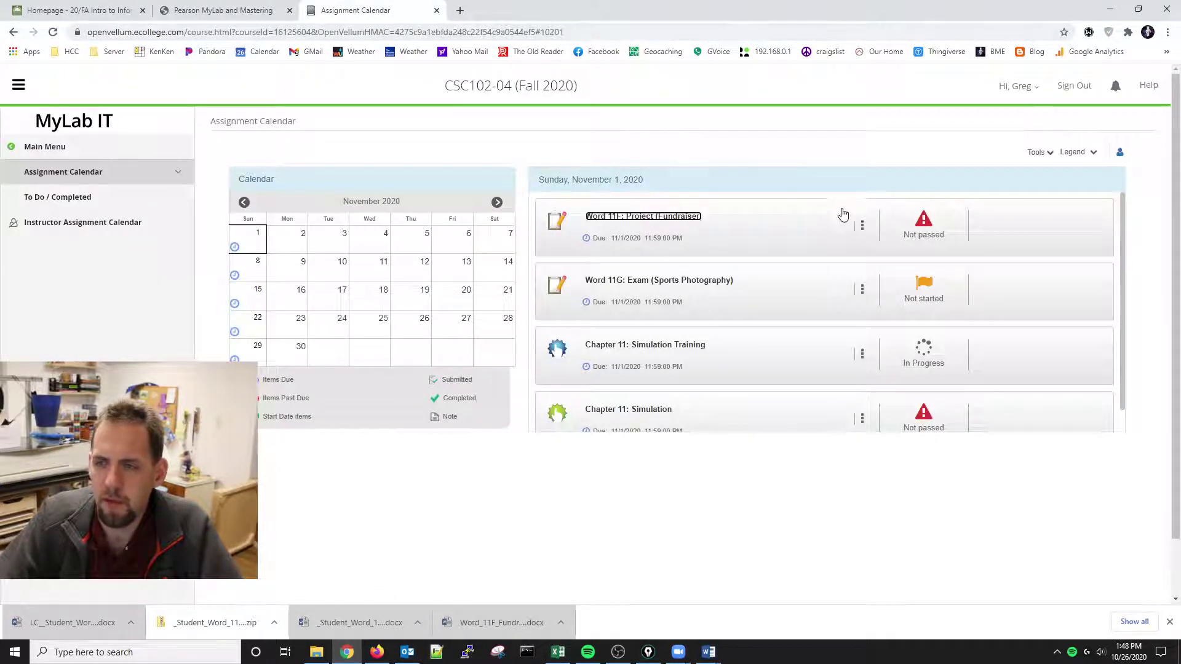
Step: View the submissions of Word 11F: Project (Fundraiser) and open Submission 2/2
left_click(861, 225)
left_click(819, 259)
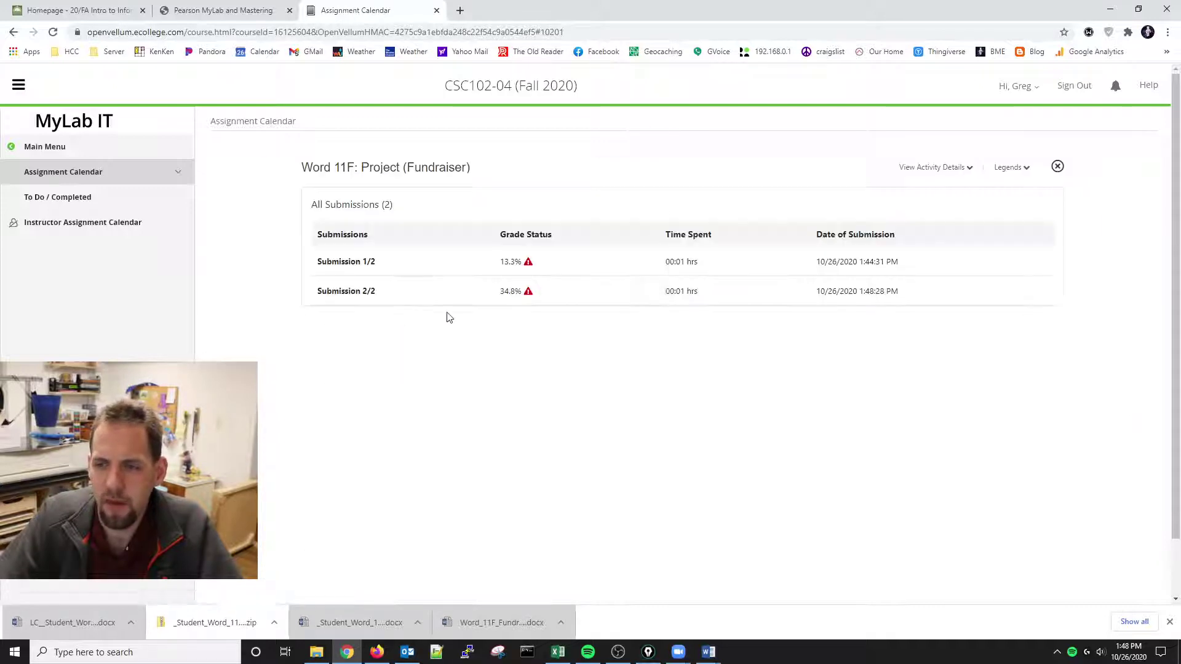
left_click(582, 293)
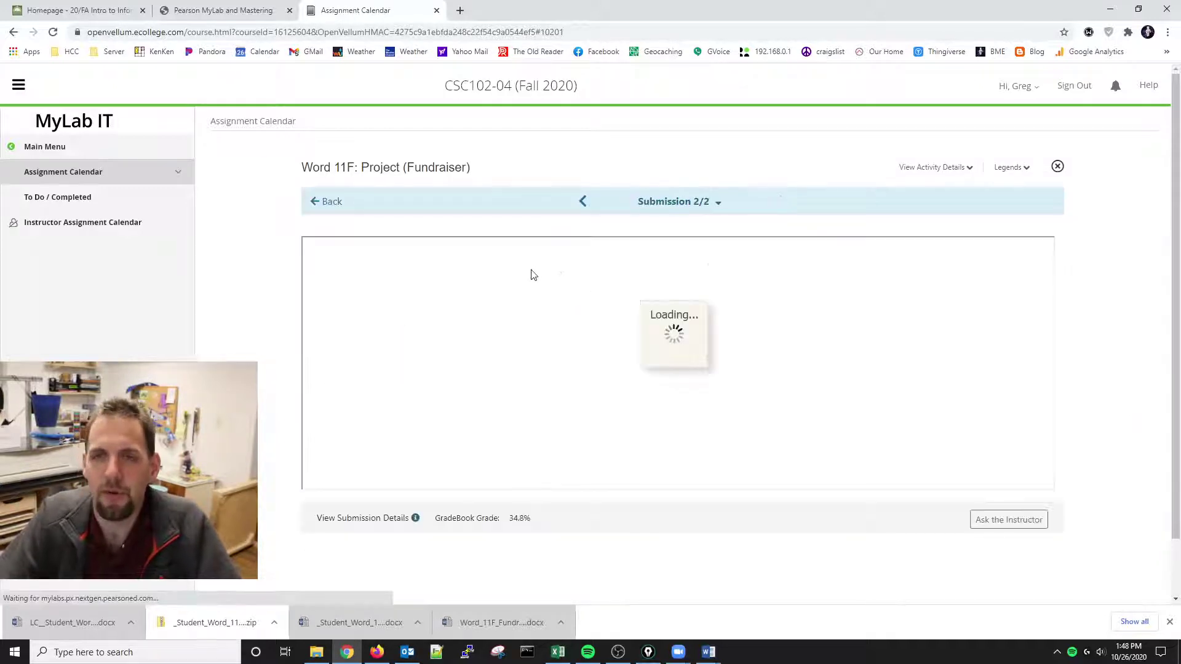
Step: Review the earned and possible points for steps 1 through 14 in the Score Card Detail of Submission 2/2
scroll(695, 260, "down", 1)
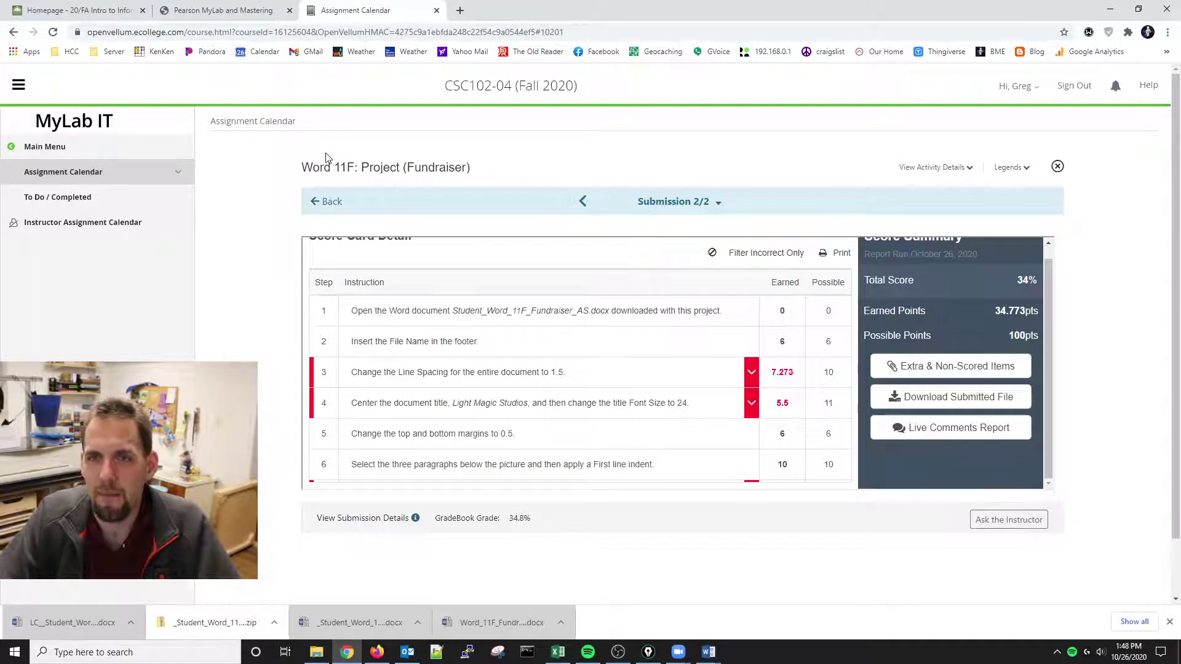
scroll(461, 334, "down", 1)
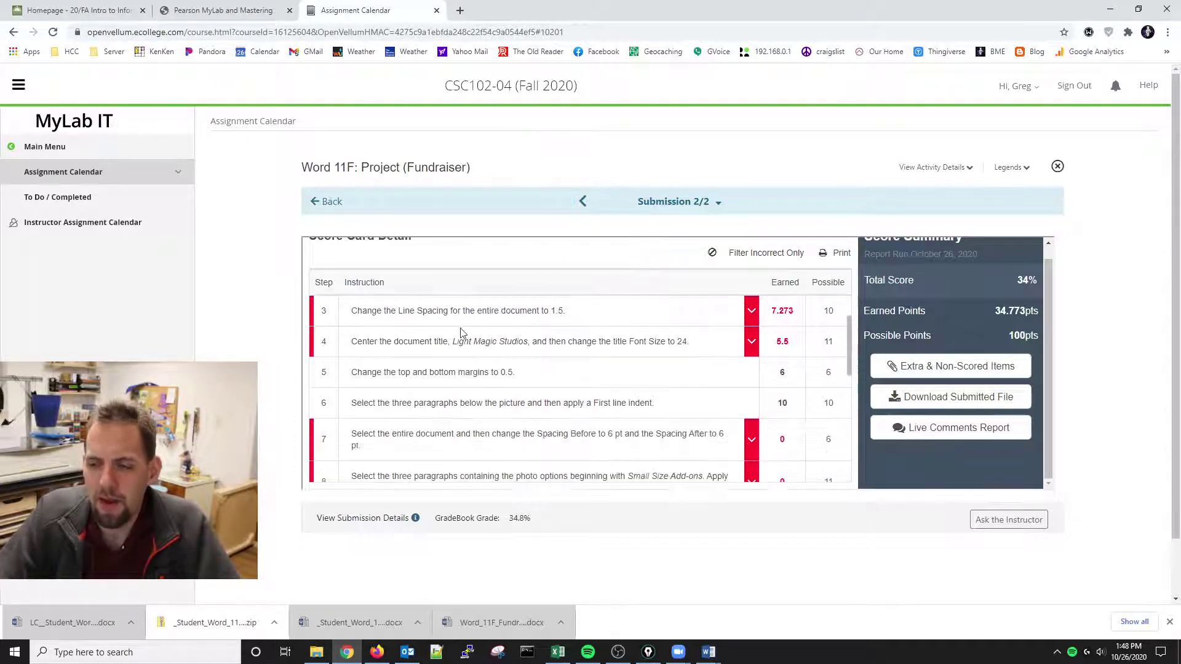
scroll(507, 343, "up", 1)
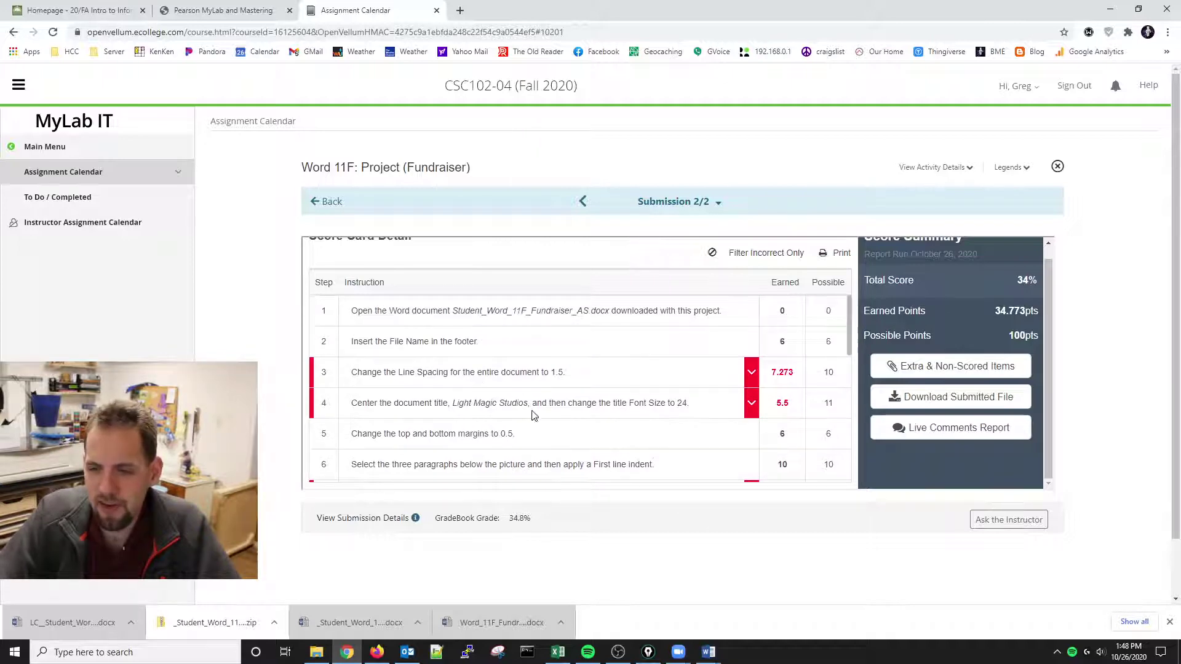
scroll(530, 414, "down", 2)
left_click_drag(522, 341, 407, 310)
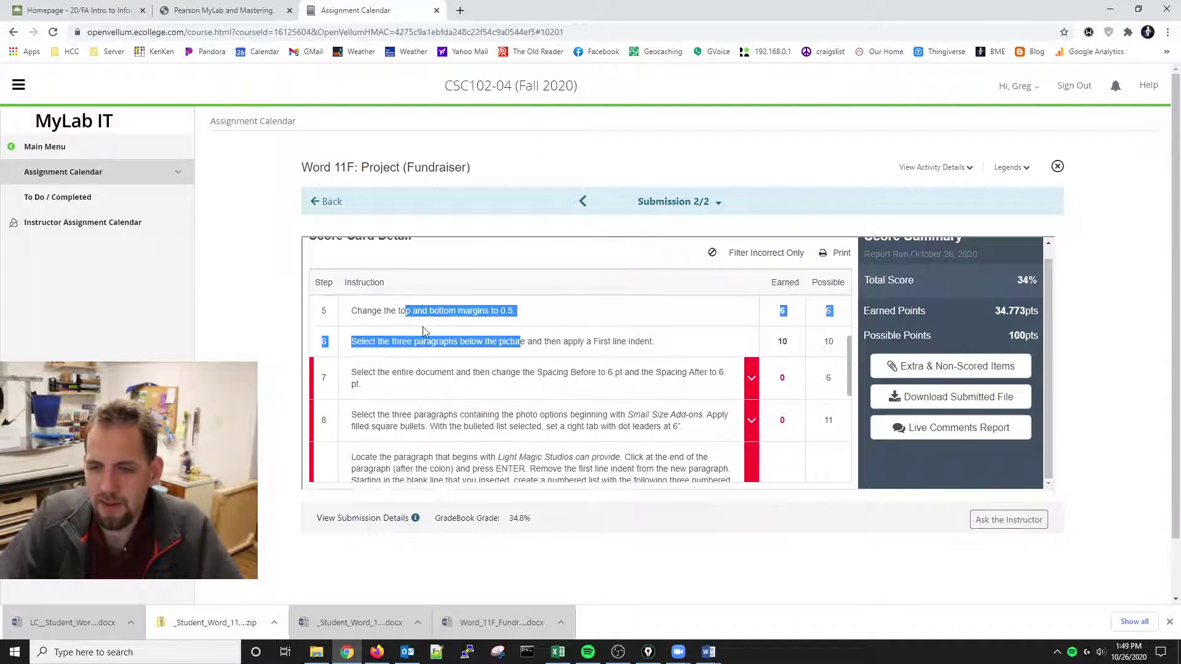
scroll(478, 353, "down", 2)
scroll(478, 354, "down", 4)
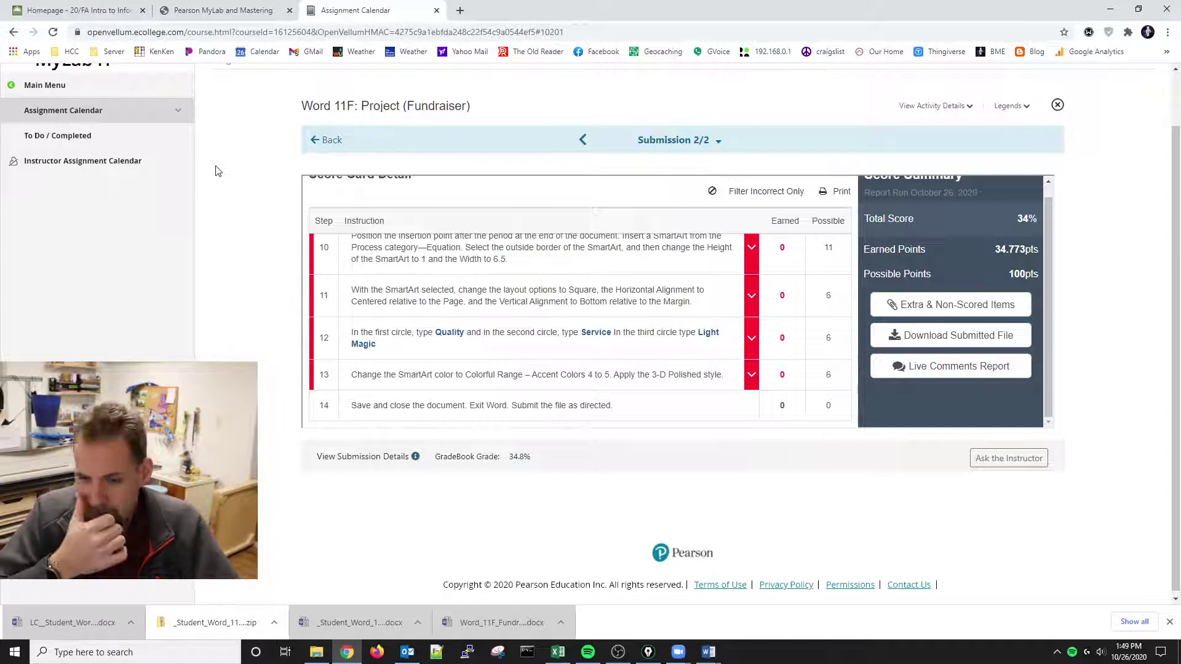
scroll(551, 273, "down", 1)
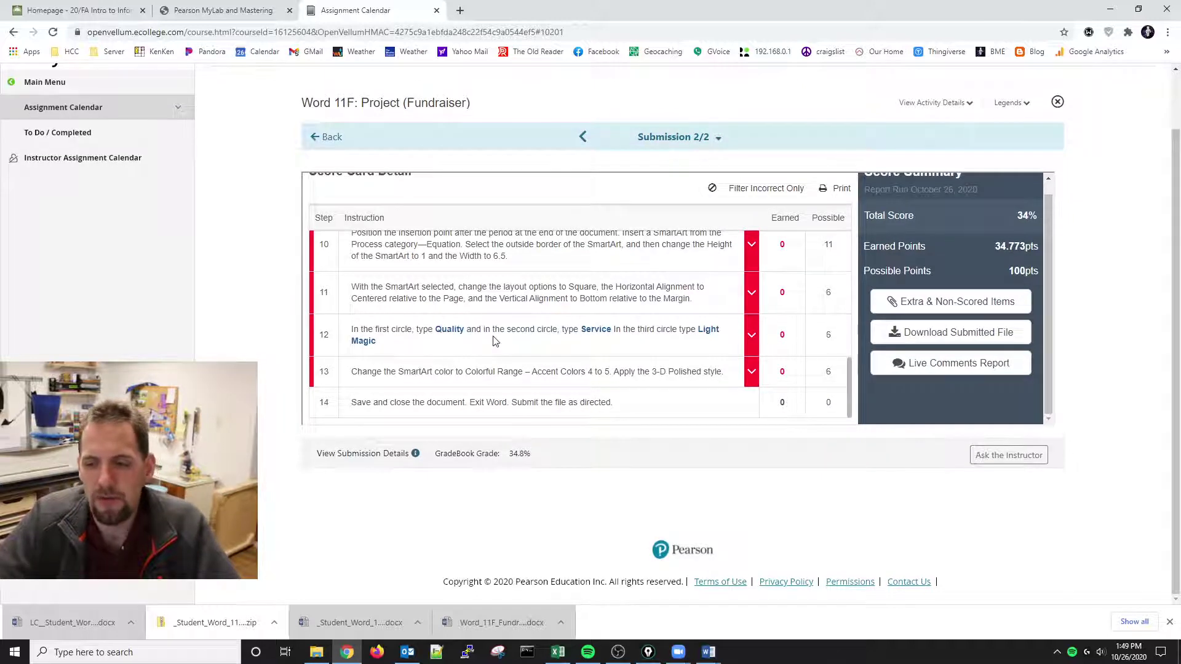